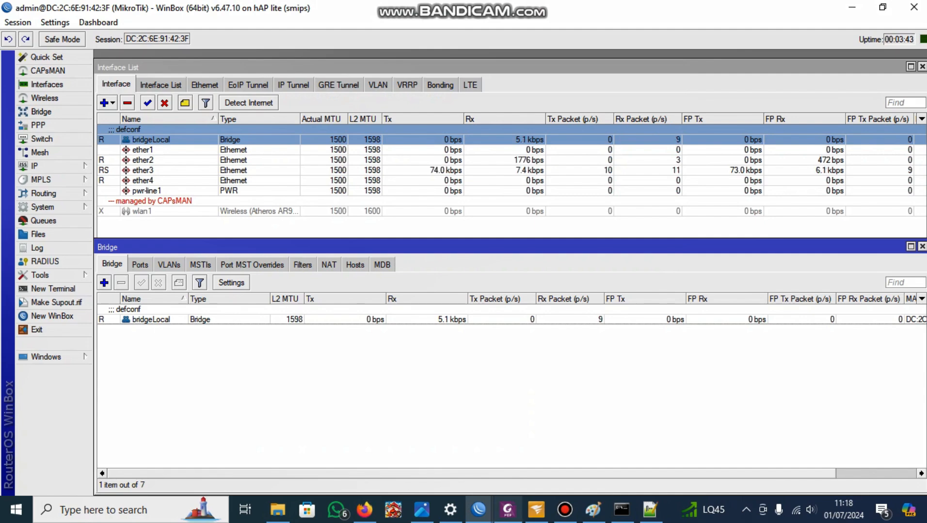
- Review the network topology diagram in Foxit PDF Editor and open the DHCP client list in WinBox
{"action": "left_click", "coordinate": [507, 509]}
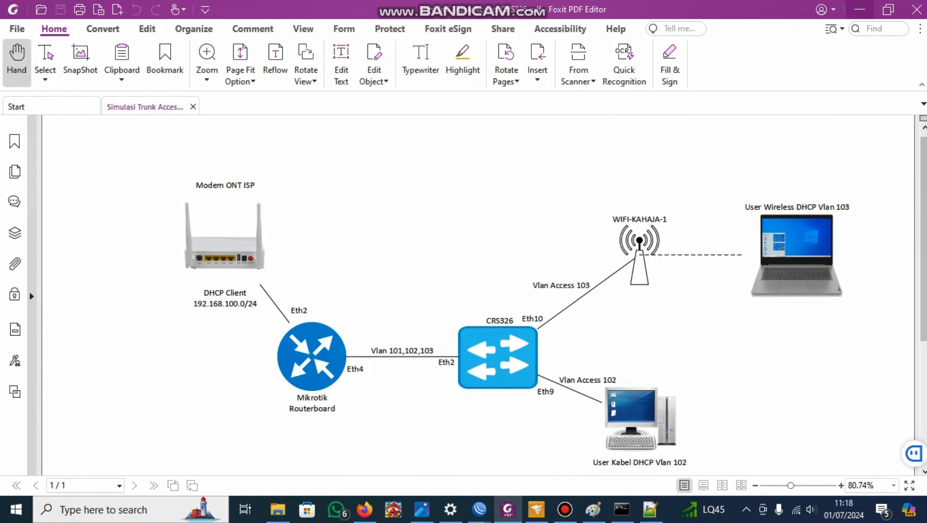
{"action": "key", "text": "alt+Tab"}
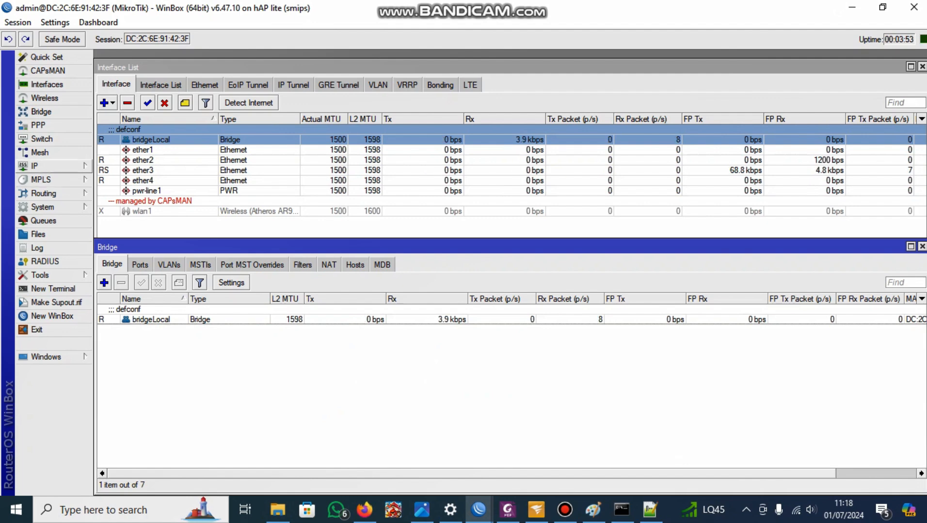
{"action": "left_click", "coordinate": [49, 166]}
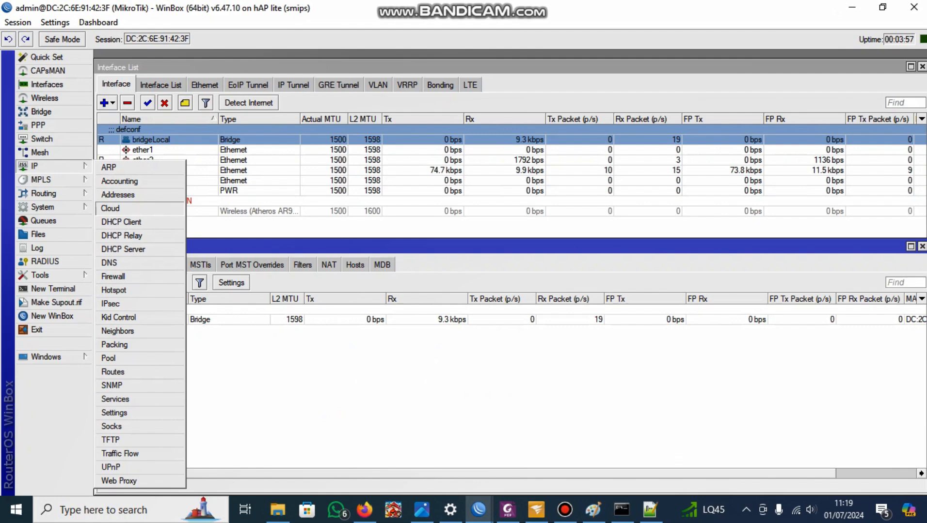
{"action": "left_click", "coordinate": [121, 222]}
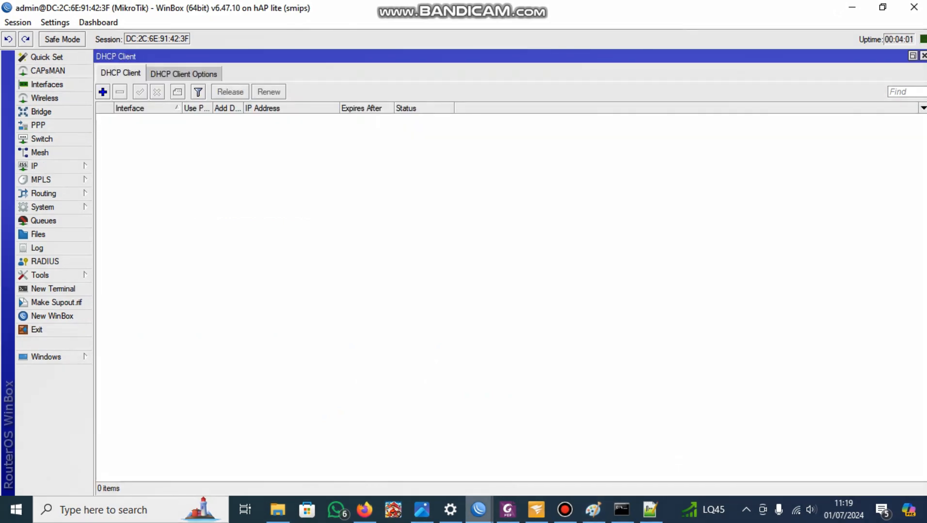
{"action": "left_click", "coordinate": [507, 509]}
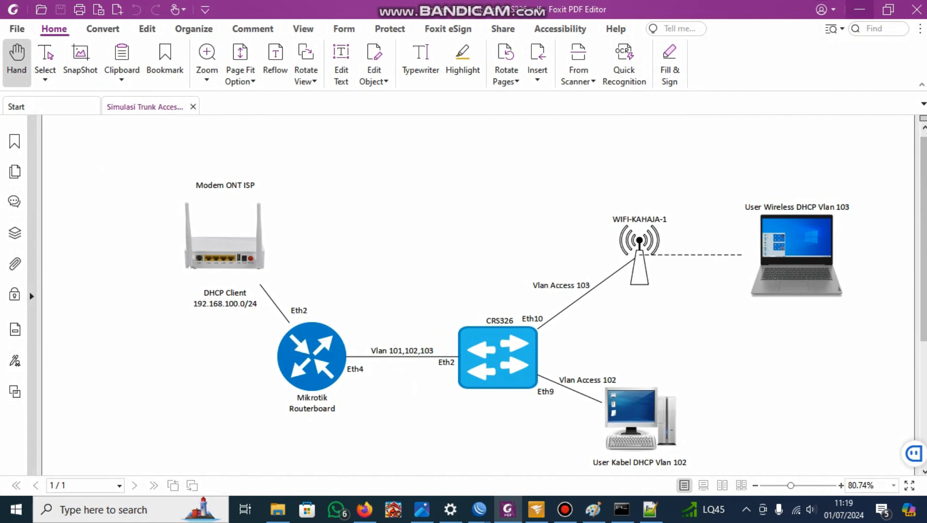
{"action": "left_click", "coordinate": [859, 10]}
{"action": "left_click", "coordinate": [102, 92]}
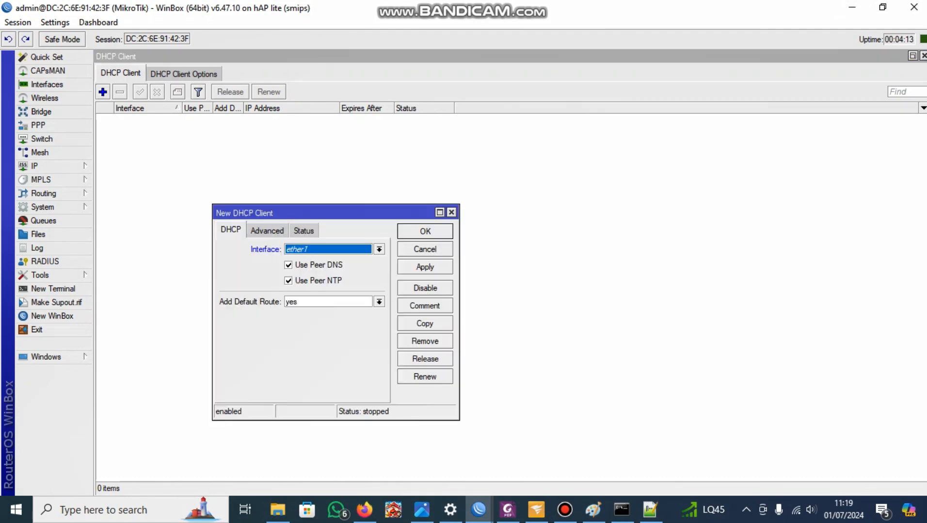
{"action": "left_click", "coordinate": [379, 249]}
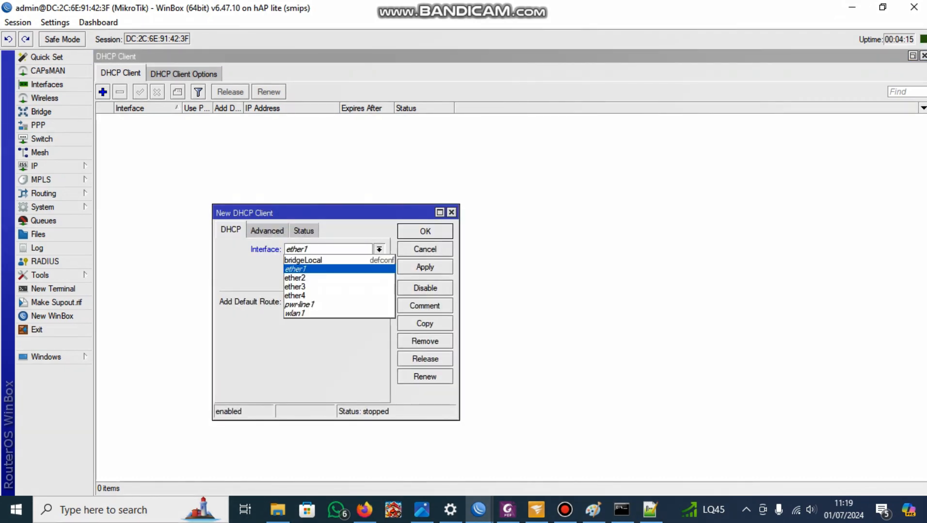
{"action": "left_click", "coordinate": [295, 269]}
- Rename the ether2 interface to ether2-TO-ONT in the interface list
{"action": "left_click", "coordinate": [47, 85]}
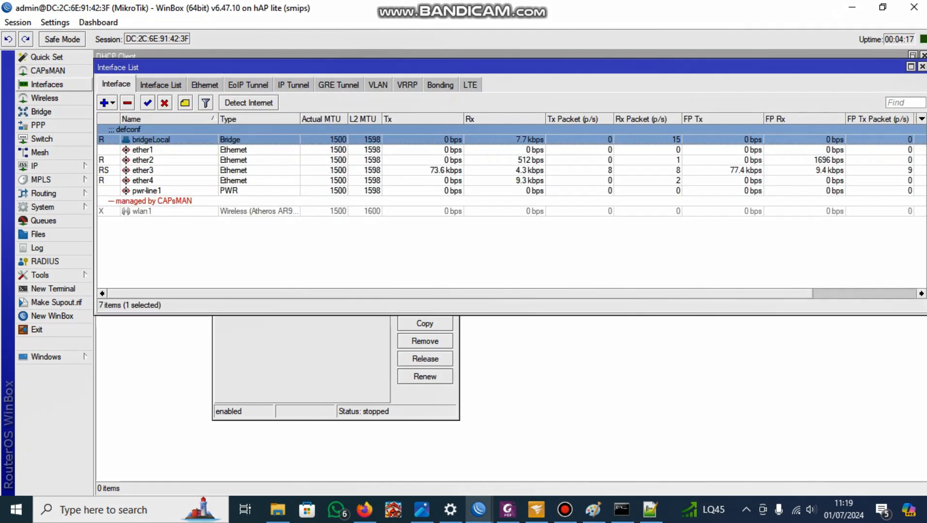
{"action": "double_click", "coordinate": [143, 160]}
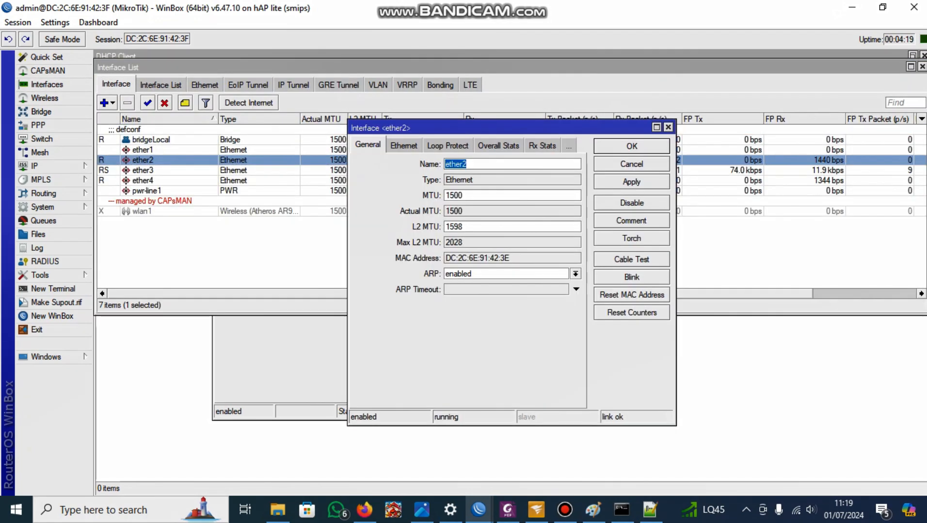
{"action": "left_click", "coordinate": [471, 164]}
{"action": "type", "text": "-T"}
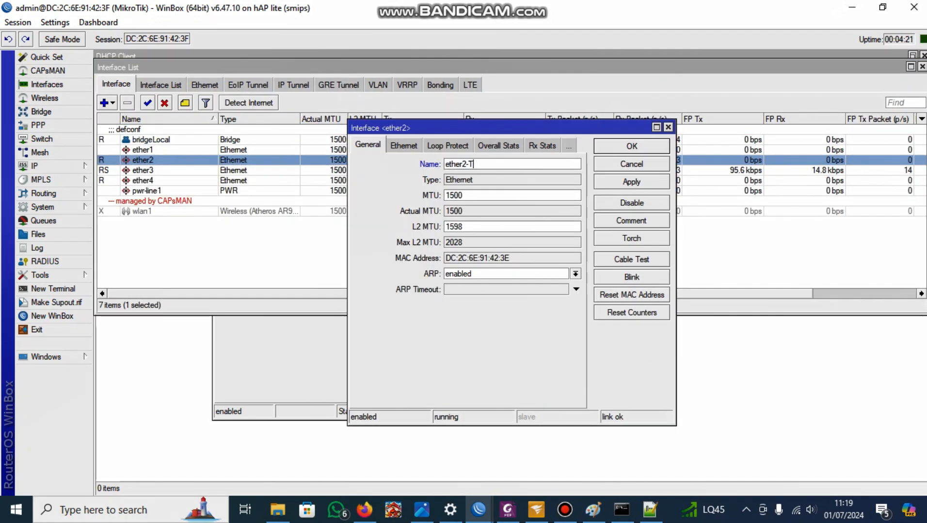
{"action": "type", "text": "O-ONT"}
{"action": "left_click", "coordinate": [631, 182]}
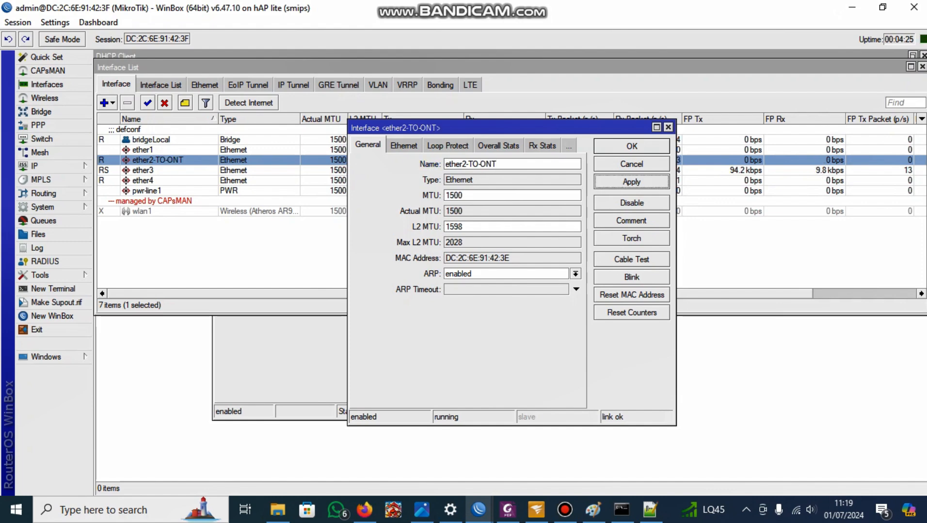
{"action": "left_click", "coordinate": [631, 147]}
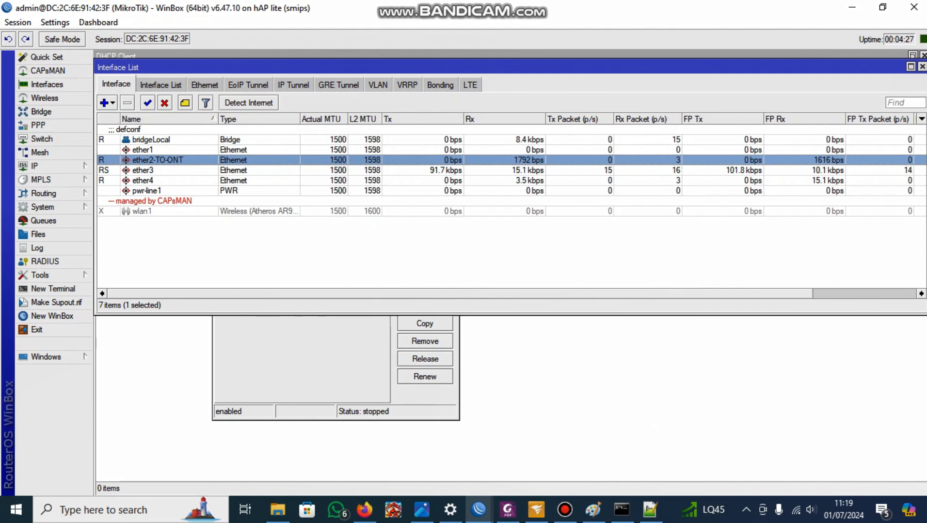
- Rename the ether4 interface to ether4-TO-ONT
{"action": "left_click", "coordinate": [142, 180]}
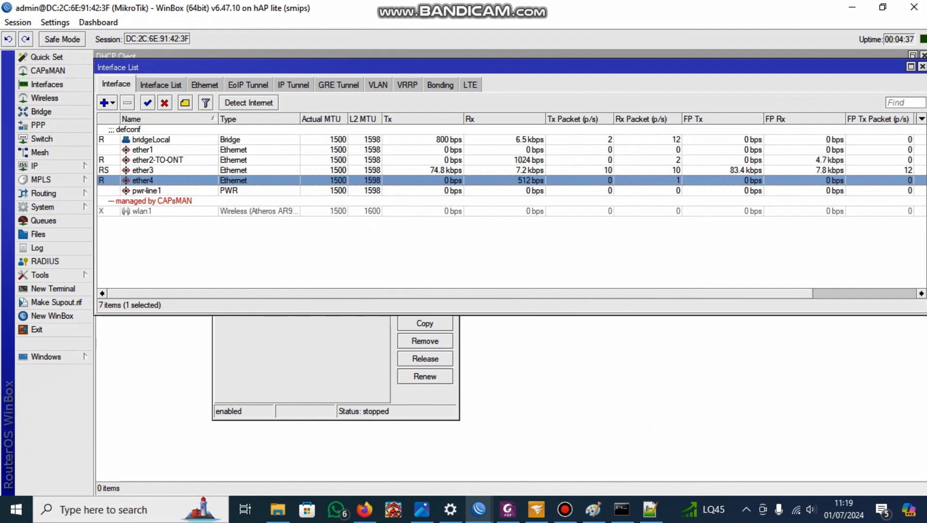
{"action": "double_click", "coordinate": [142, 181]}
{"action": "left_click", "coordinate": [468, 164]}
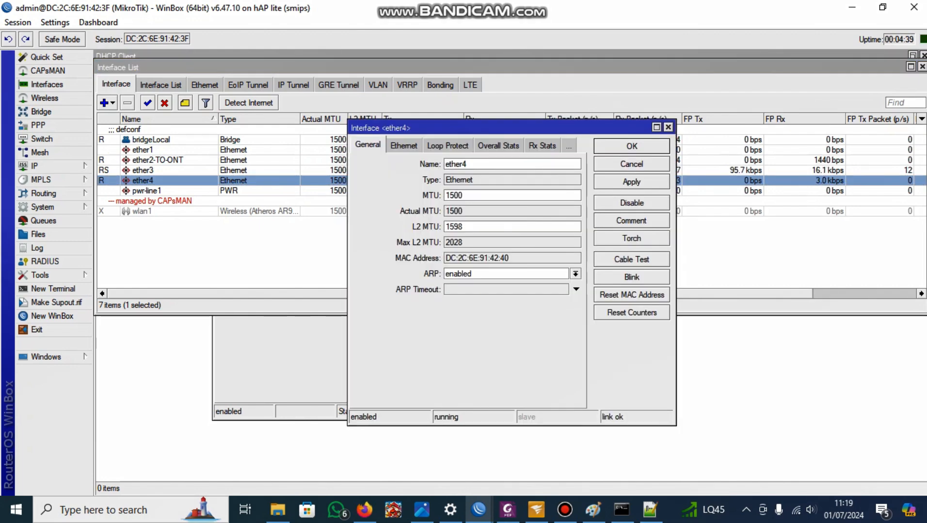
{"action": "type", "text": "-TO-"}
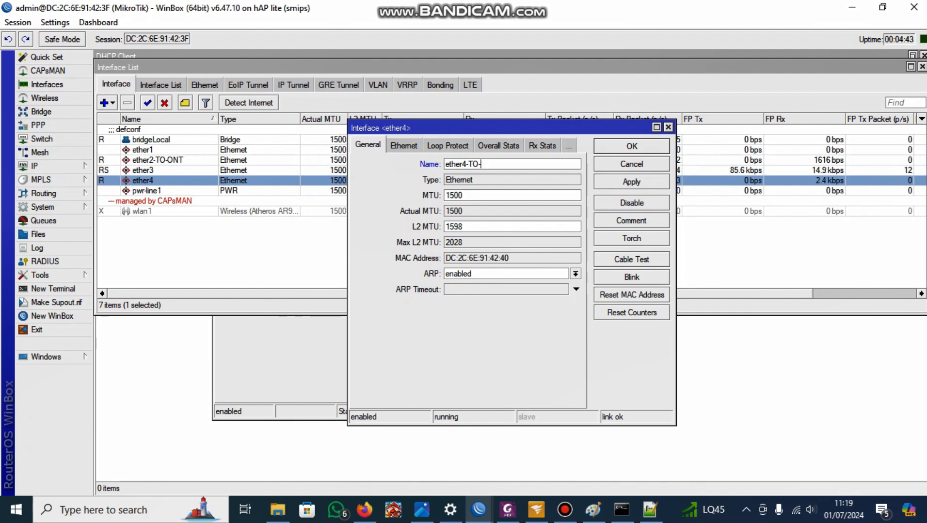
{"action": "type", "text": "ONT"}
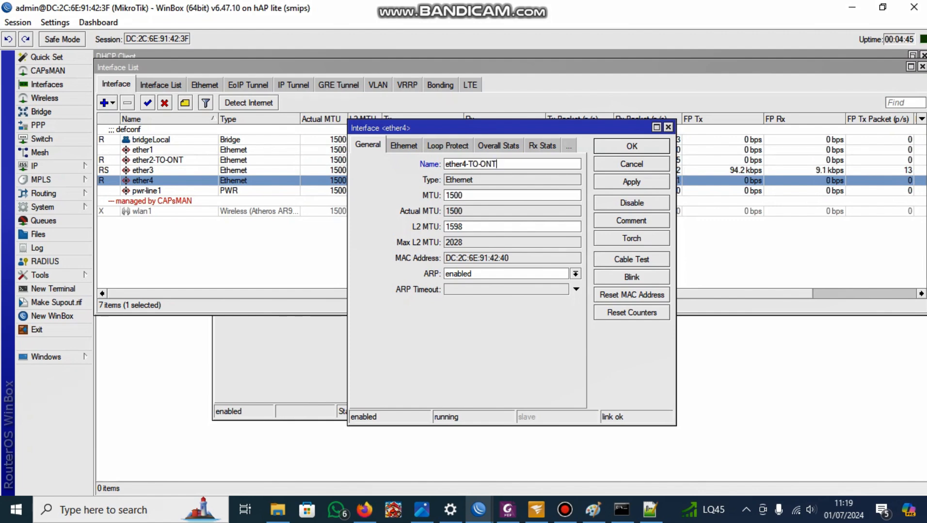
{"action": "left_click", "coordinate": [631, 182]}
{"action": "left_click", "coordinate": [631, 146]}
- Correct the ether2 interface's name to ether2-TO-CRS326
{"action": "double_click", "coordinate": [157, 160]}
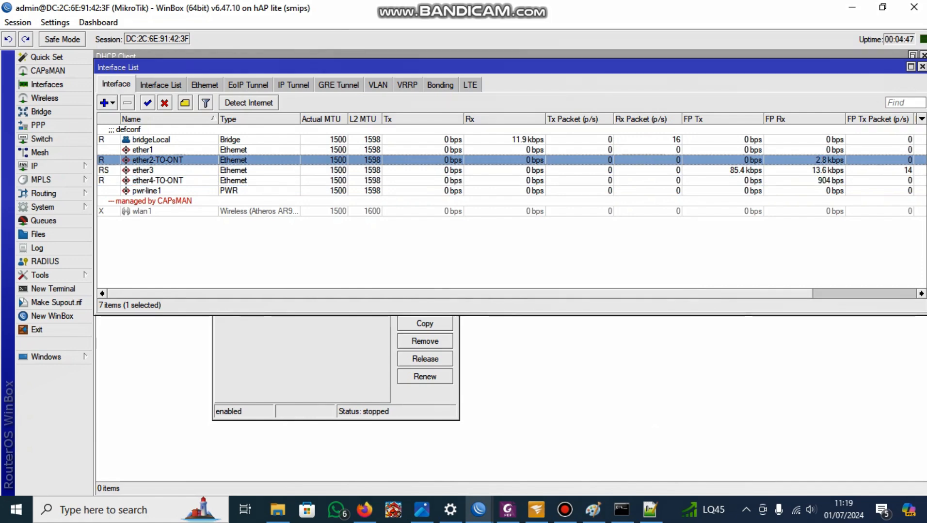
{"action": "left_click", "coordinate": [497, 165]}
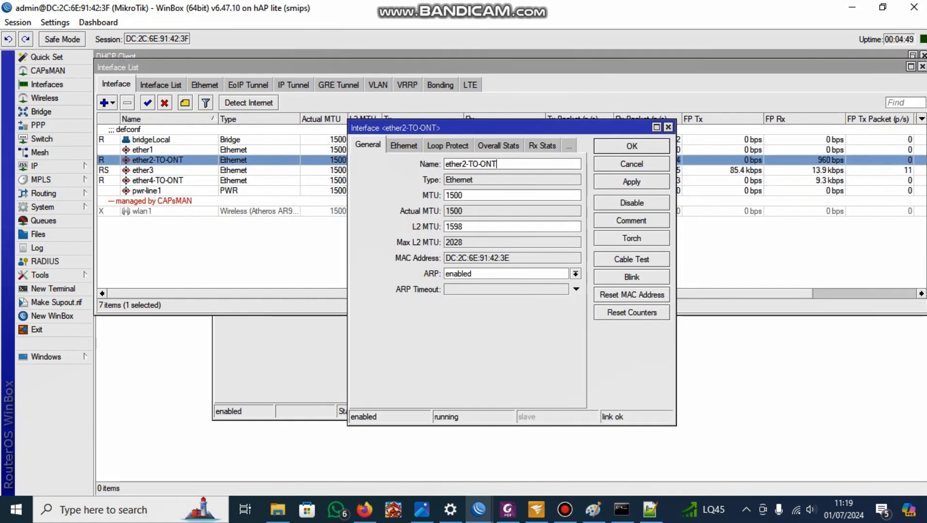
{"action": "key", "text": "BackSpace"}
{"action": "key", "text": "BackSpace"}
{"action": "key", "text": "BackSpace"}
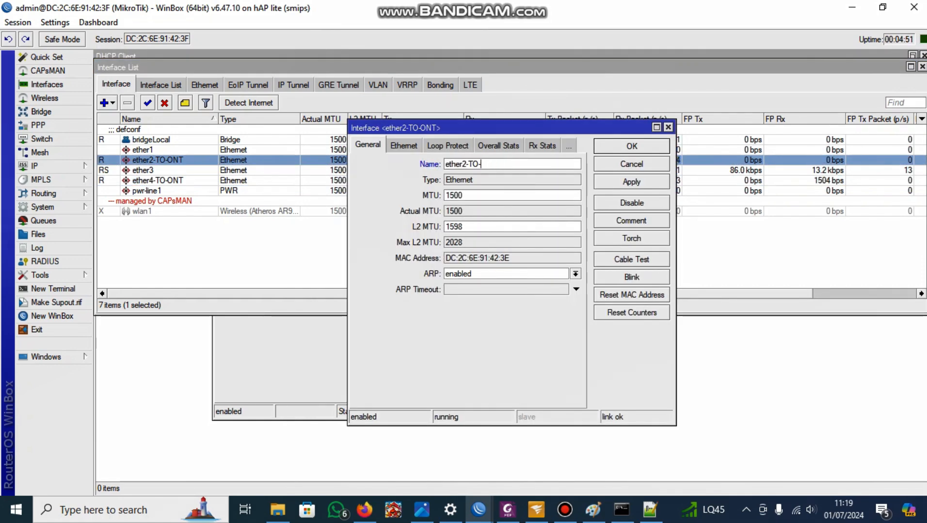
{"action": "type", "text": "CRS326"}
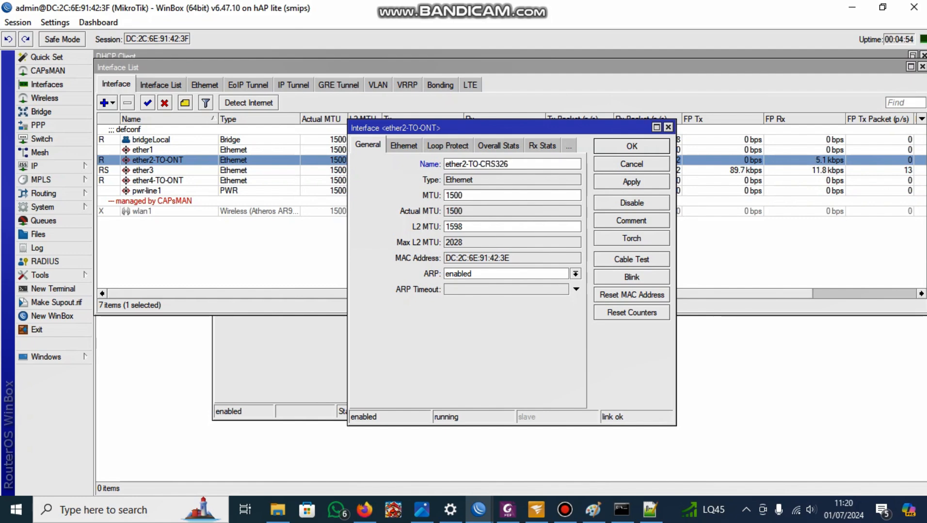
{"action": "left_click", "coordinate": [631, 183]}
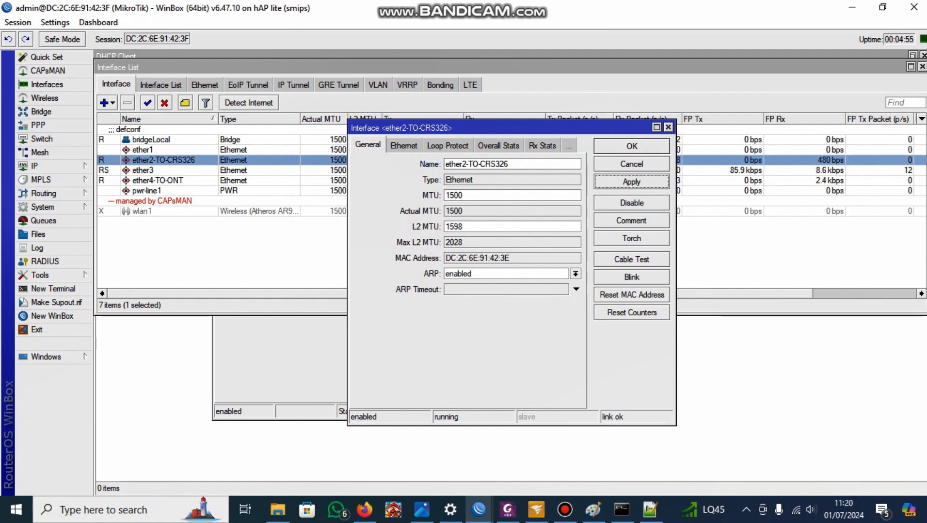
{"action": "left_click", "coordinate": [631, 146]}
- Discard the pending DHCP client entry and add a DHCP client on the ether4-TO-ONT interface
{"action": "left_click", "coordinate": [305, 364]}
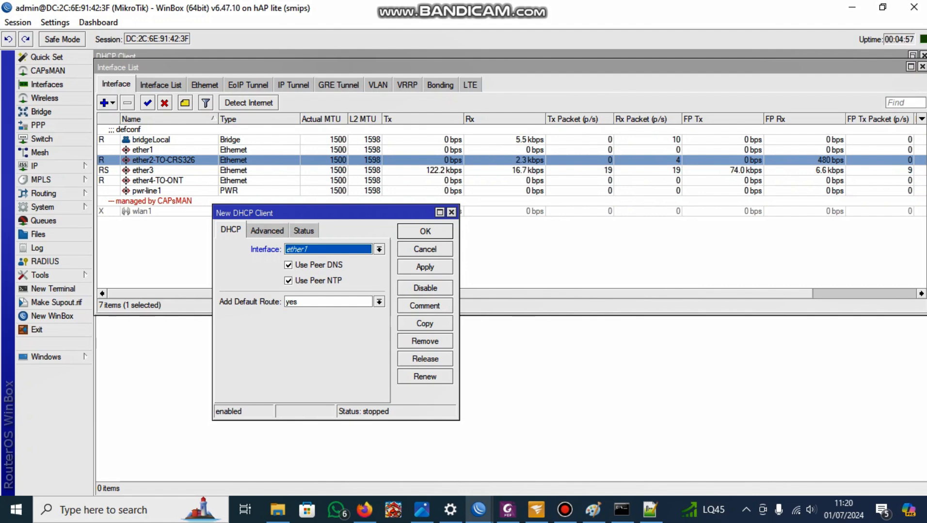
{"action": "key", "text": "Escape"}
{"action": "key", "text": "Escape"}
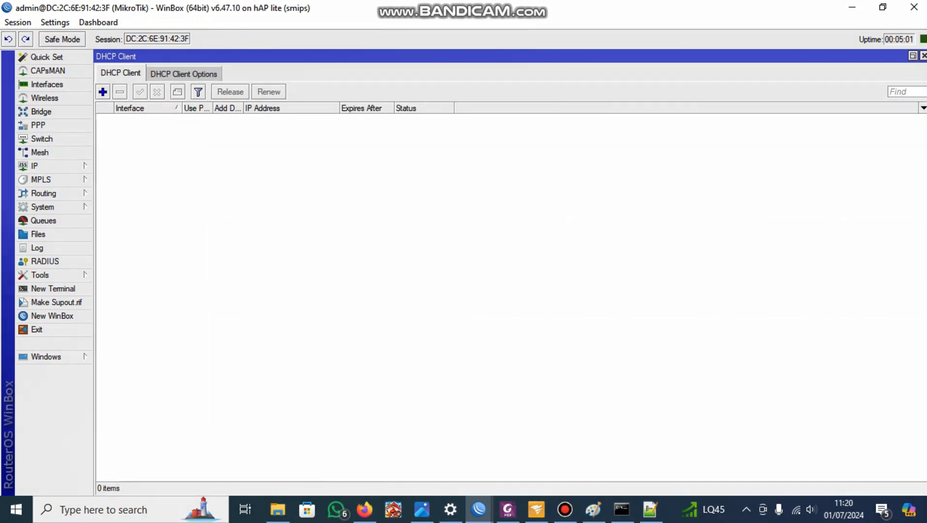
{"action": "left_click", "coordinate": [103, 92]}
{"action": "left_click", "coordinate": [379, 249]}
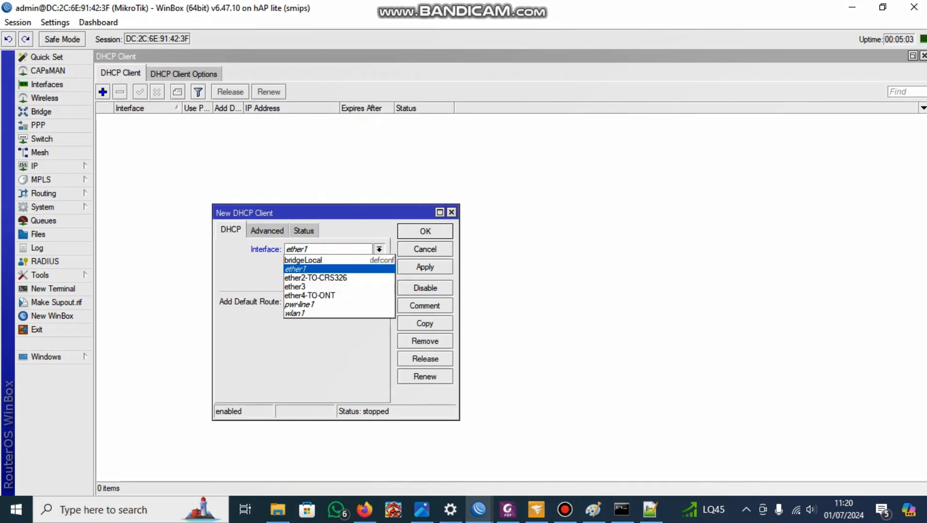
{"action": "left_click", "coordinate": [311, 296]}
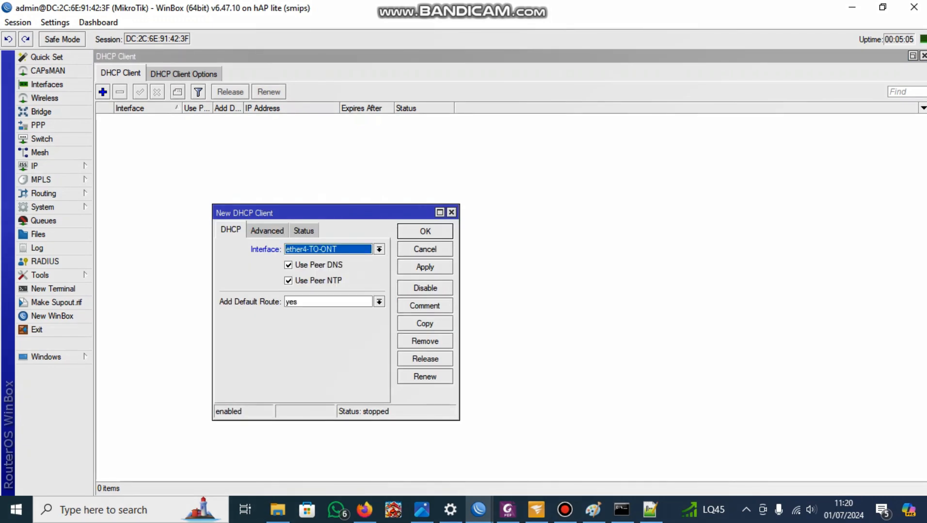
{"action": "left_click", "coordinate": [425, 267]}
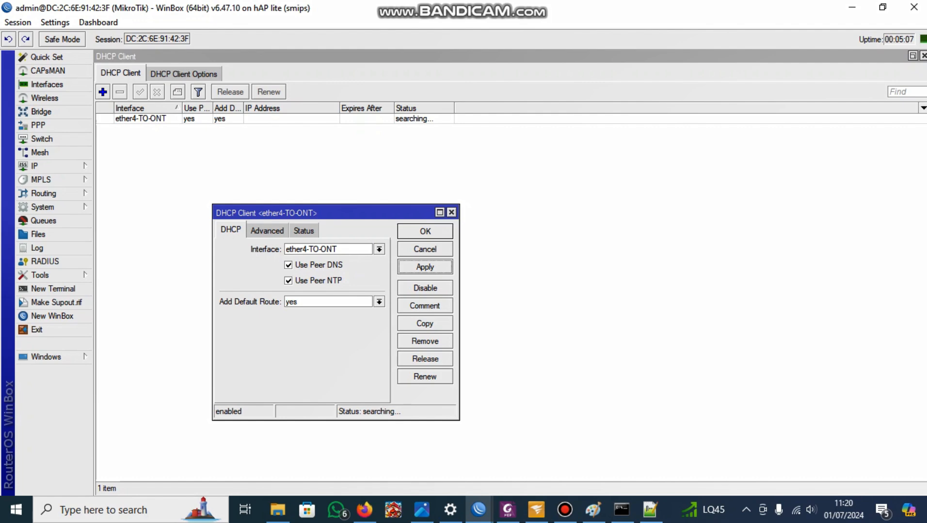
{"action": "left_click", "coordinate": [425, 232]}
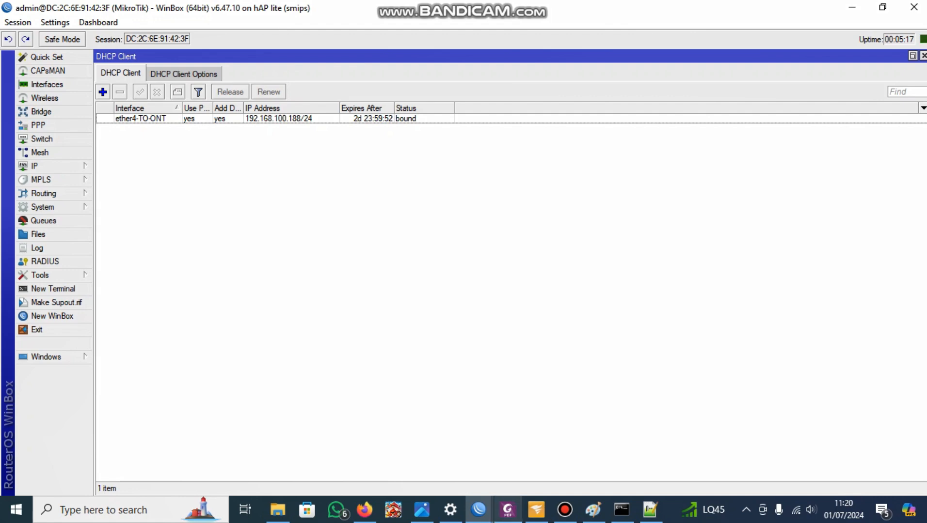
- Check the topology diagram in Foxit PDF Editor again and close the DHCP client list in WinBox
{"action": "left_click", "coordinate": [507, 509]}
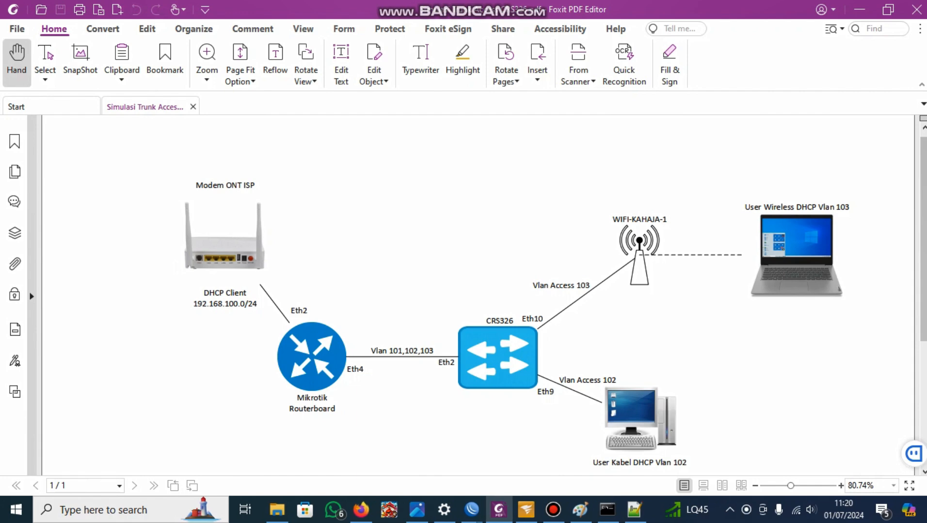
{"action": "left_click", "coordinate": [859, 10]}
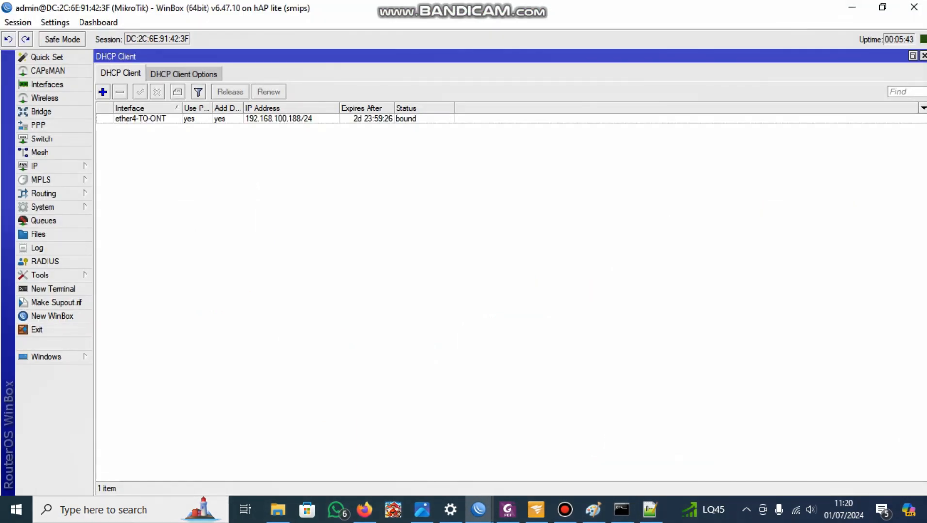
{"action": "left_click", "coordinate": [923, 56]}
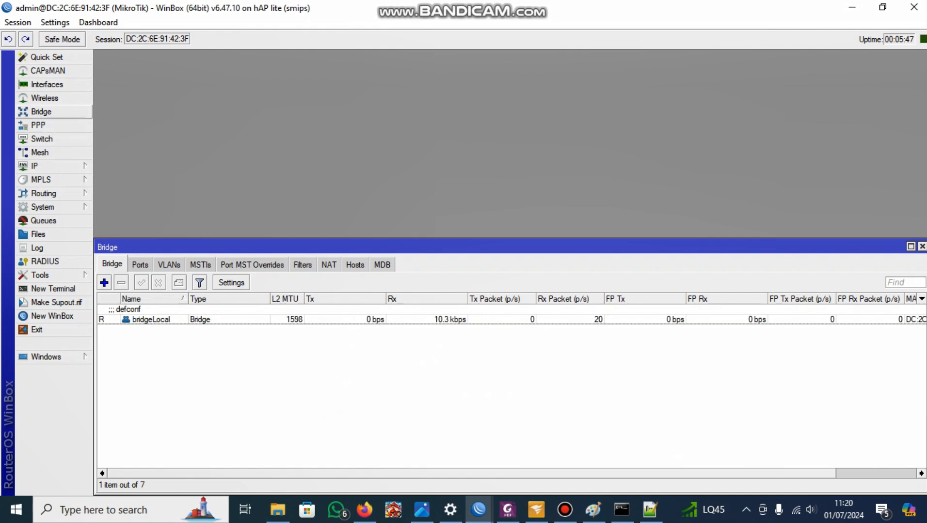
- Start a new VLAN interface named Vlan101 and try to use 101-MGT as its VLAN ID
{"action": "left_click", "coordinate": [47, 85]}
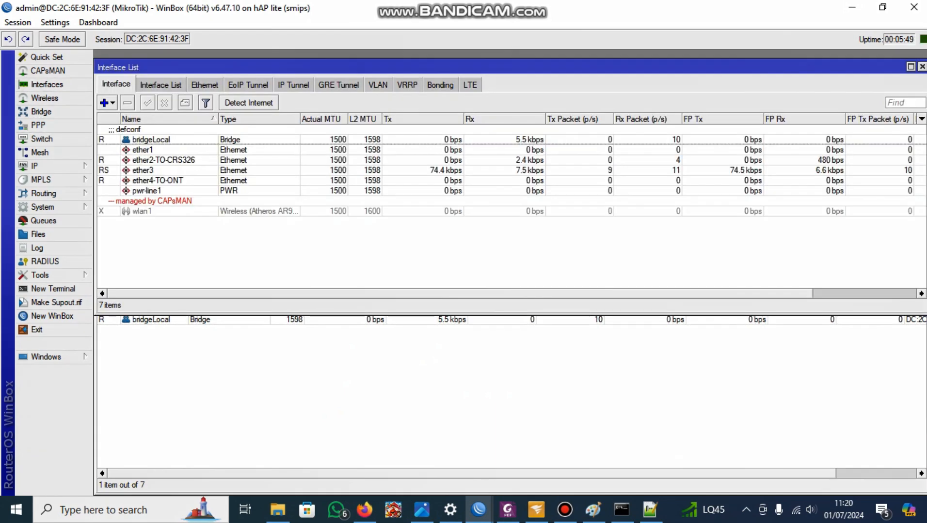
{"action": "left_click", "coordinate": [163, 160]}
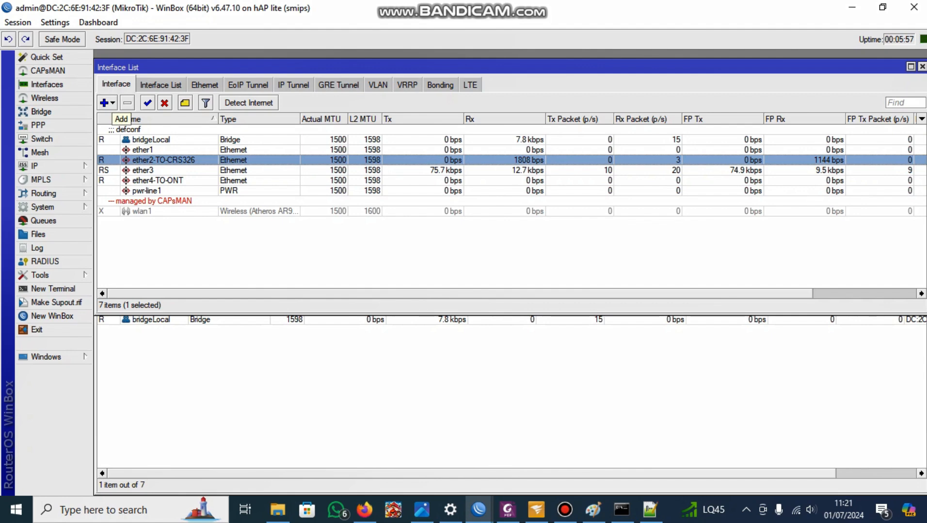
{"action": "left_click", "coordinate": [105, 103]}
{"action": "left_click", "coordinate": [131, 126]}
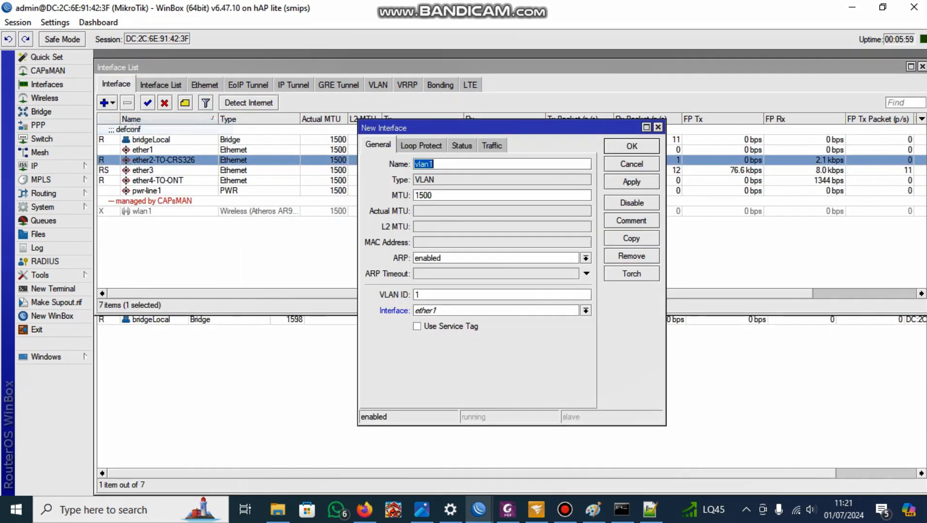
{"action": "type", "text": "Vlan101"}
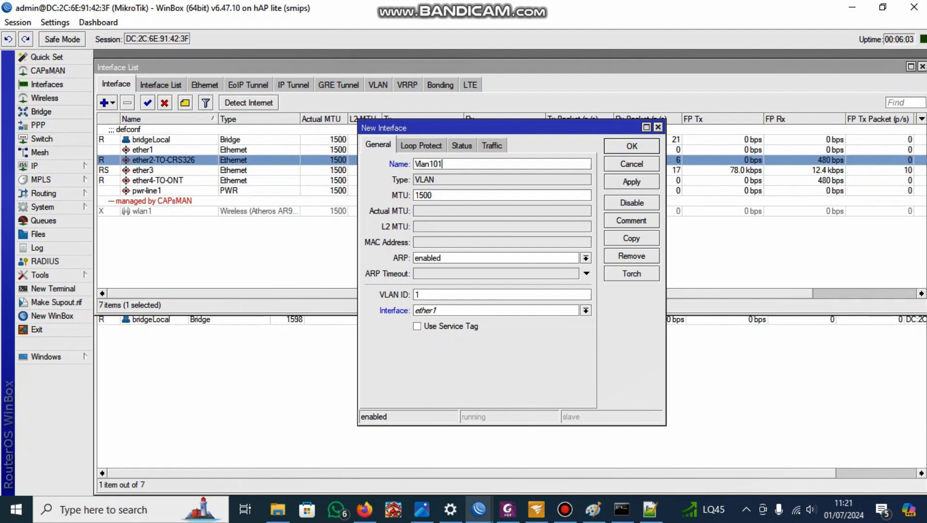
{"action": "left_click", "coordinate": [420, 295]}
{"action": "type", "text": "01-MGT"}
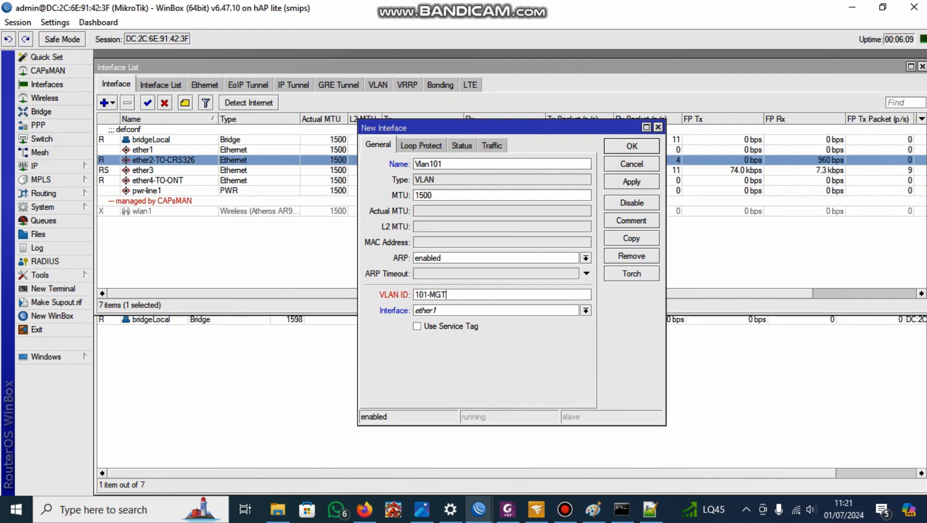
{"action": "key", "text": "Return"}
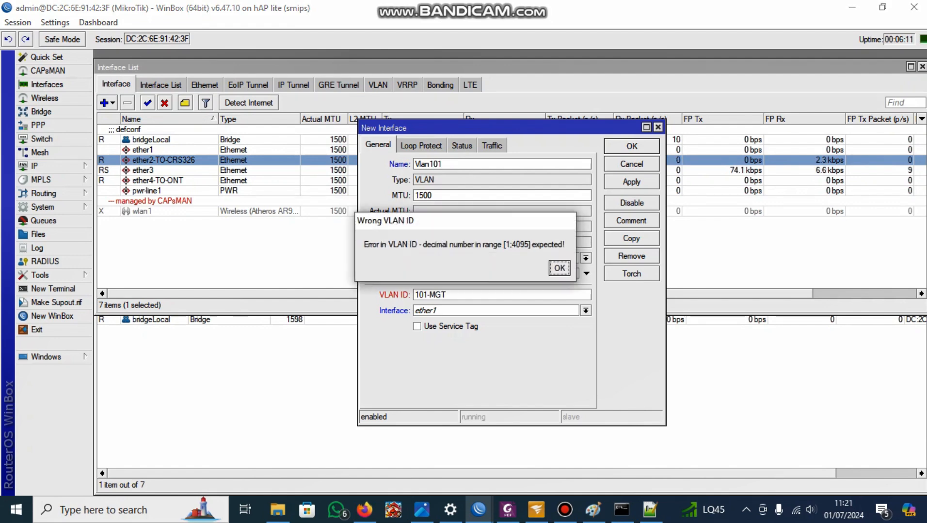
{"action": "key", "text": "Return"}
- Assign the new VLAN to the ether2-TO-CRS326 interface and try to apply the entry
{"action": "left_click", "coordinate": [585, 310]}
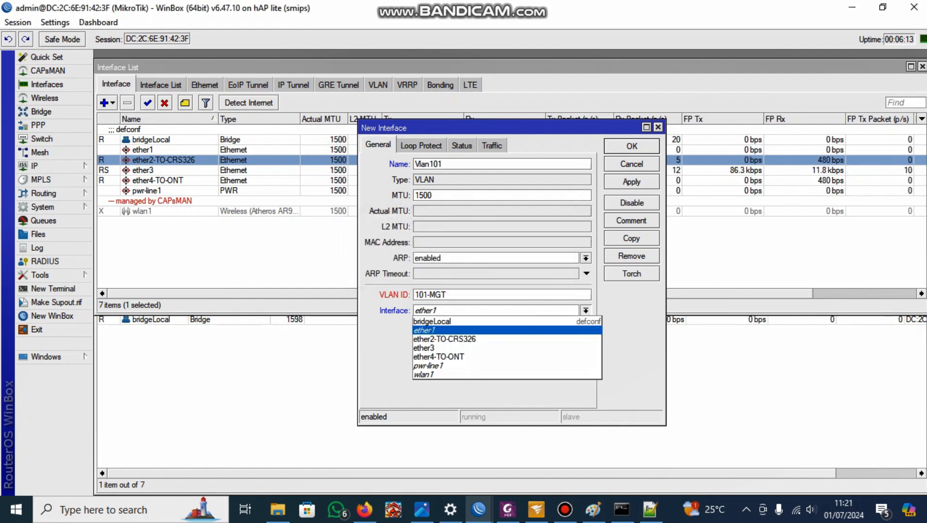
{"action": "left_click", "coordinate": [444, 340]}
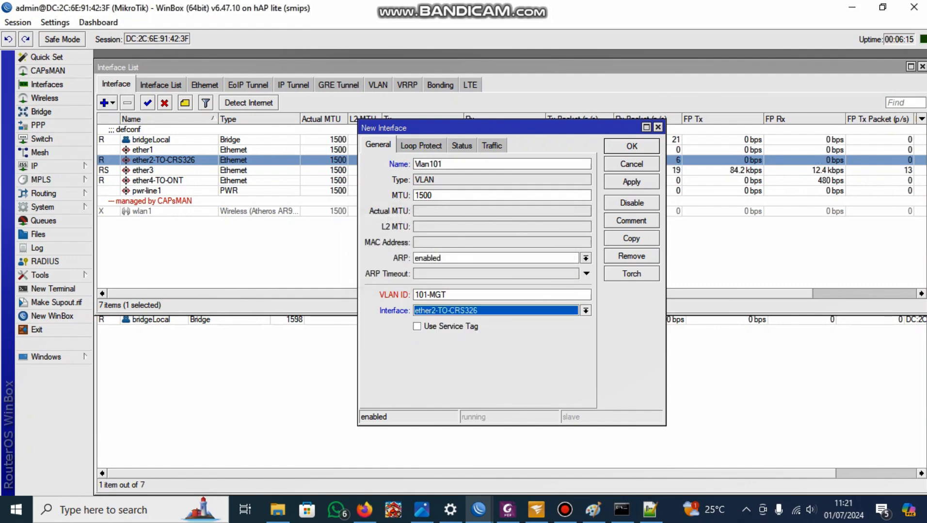
{"action": "left_click", "coordinate": [631, 183]}
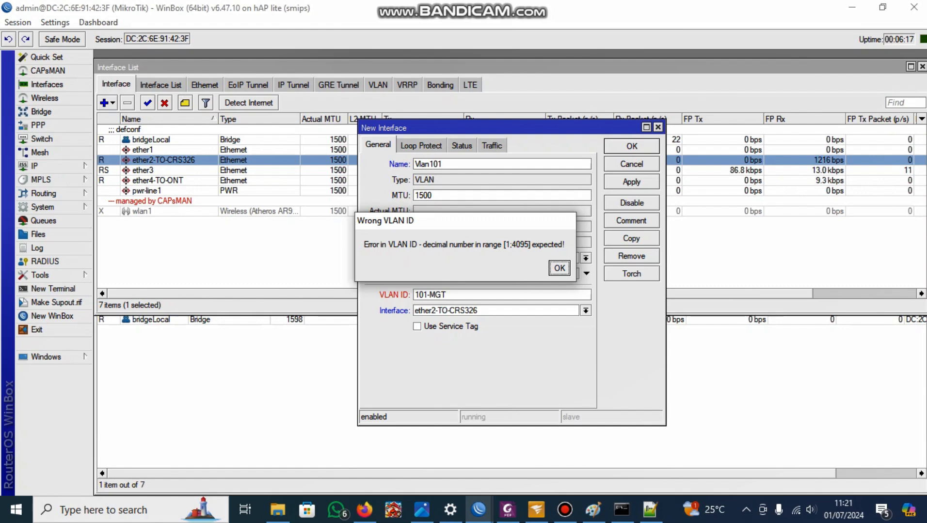
{"action": "key", "text": "Return"}
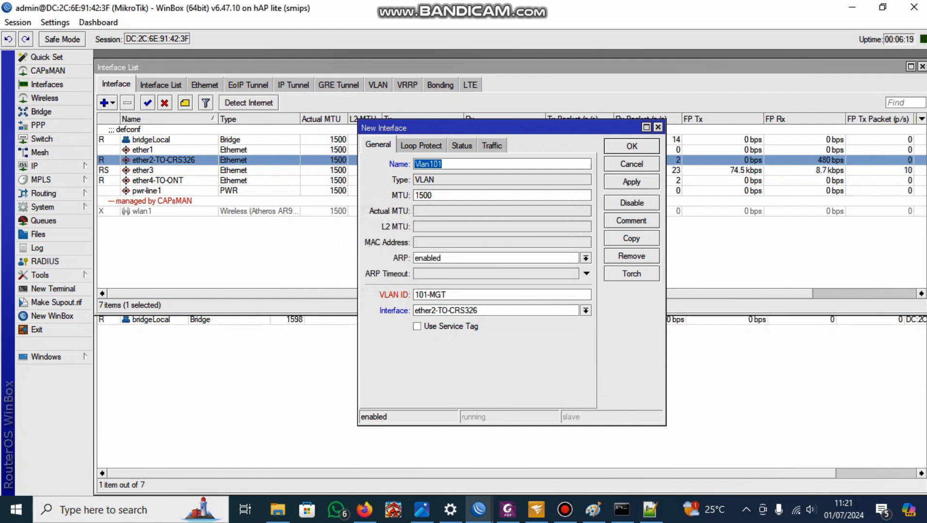
- Correct the VLAN ID to 101, change the VLAN's name to Vlan101-MGT and save the interface
{"action": "left_click", "coordinate": [448, 294]}
{"action": "key", "text": "BackSpace"}
{"action": "key", "text": "BackSpace"}
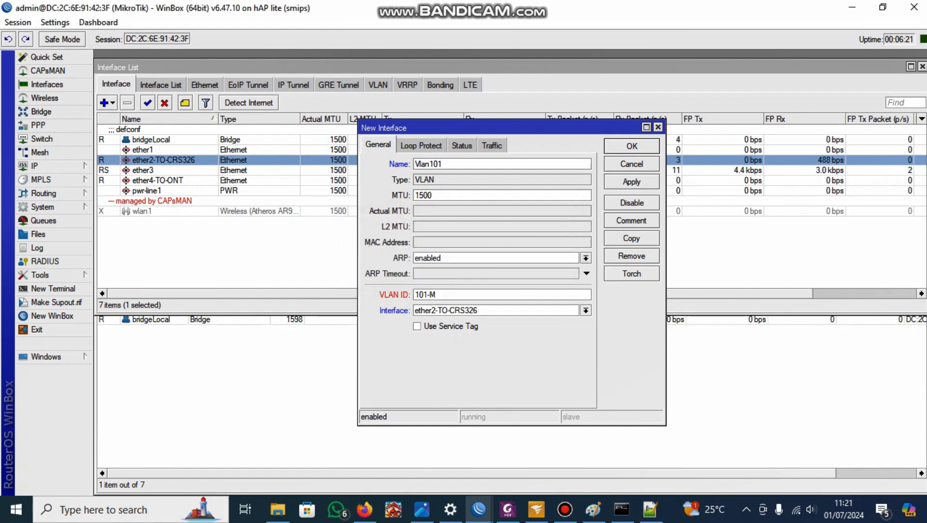
{"action": "key", "text": "BackSpace"}
{"action": "key", "text": "BackSpace"}
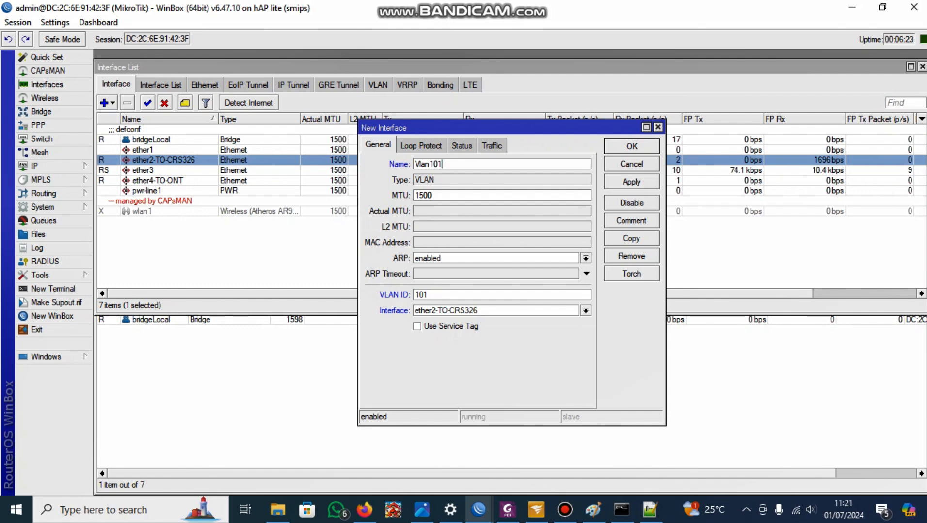
{"action": "type", "text": "MGT"}
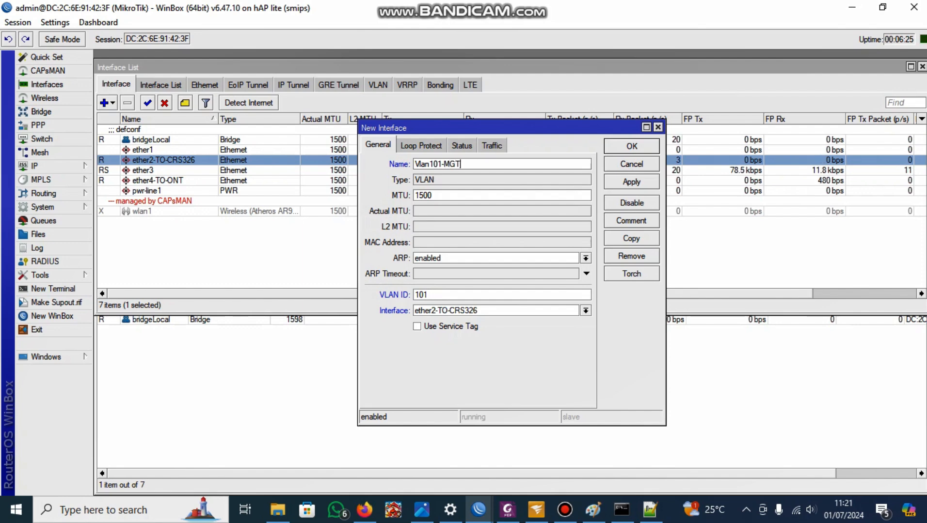
{"action": "left_click", "coordinate": [631, 183]}
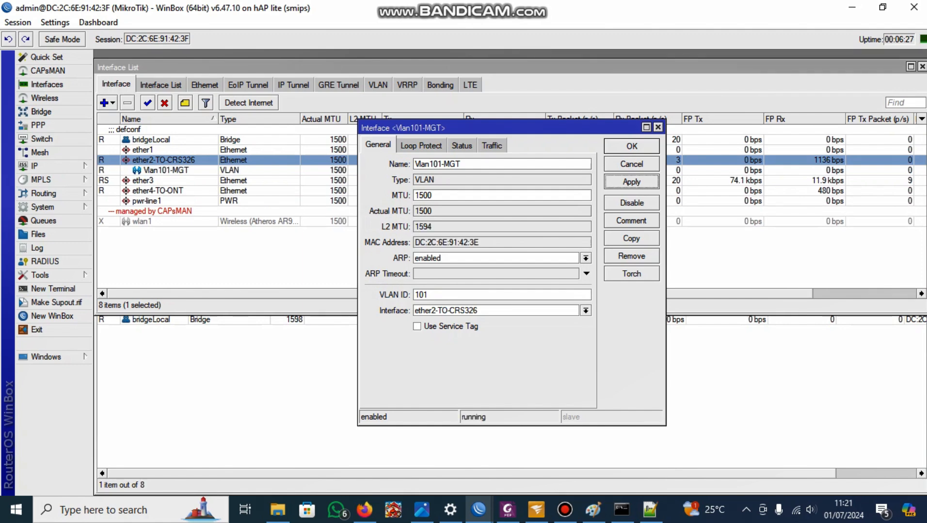
{"action": "left_click", "coordinate": [631, 146]}
- Start another VLAN interface and name it Vlan102
{"action": "left_click", "coordinate": [108, 102]}
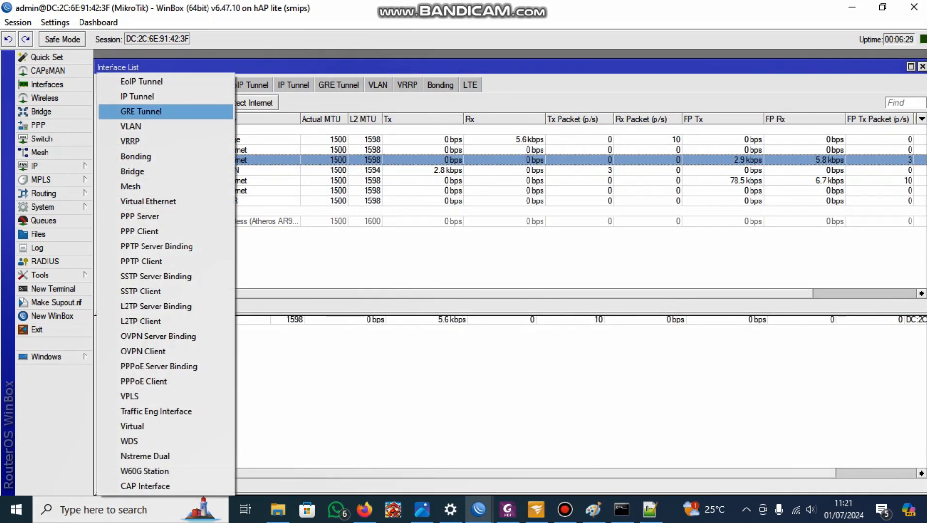
{"action": "left_click", "coordinate": [121, 127]}
{"action": "left_click", "coordinate": [435, 164]}
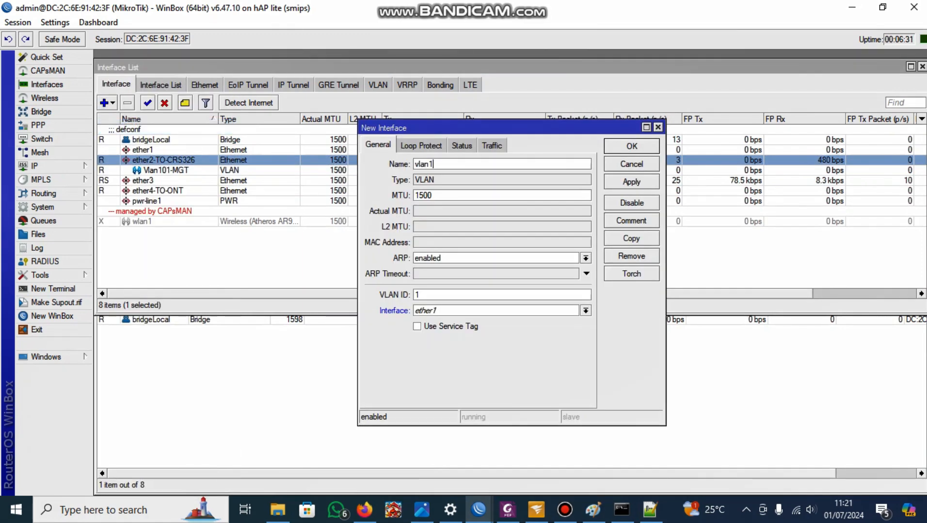
{"action": "double_click", "coordinate": [433, 164]}
{"action": "type", "text": "VLAN"}
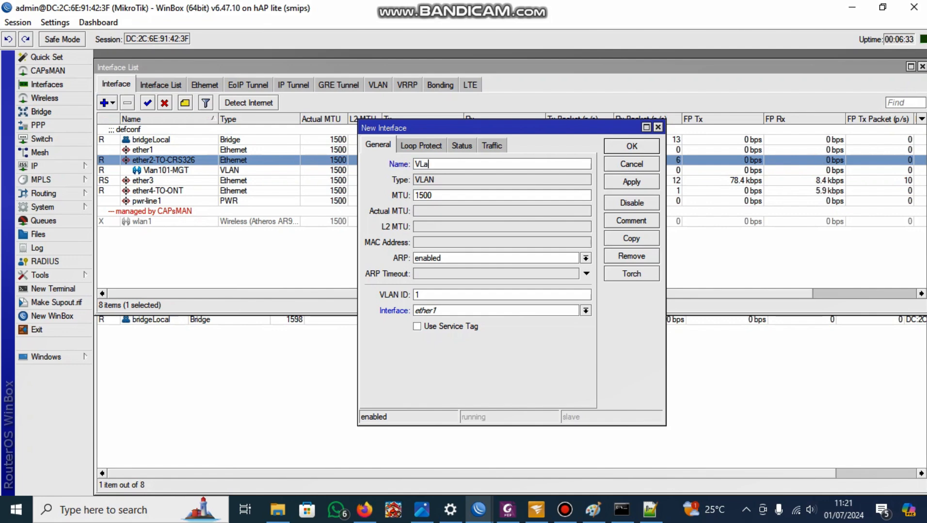
{"action": "key", "text": "BackSpace"}
{"action": "key", "text": "BackSpace"}
{"action": "key", "text": "BackSpace"}
{"action": "type", "text": "lan102"}
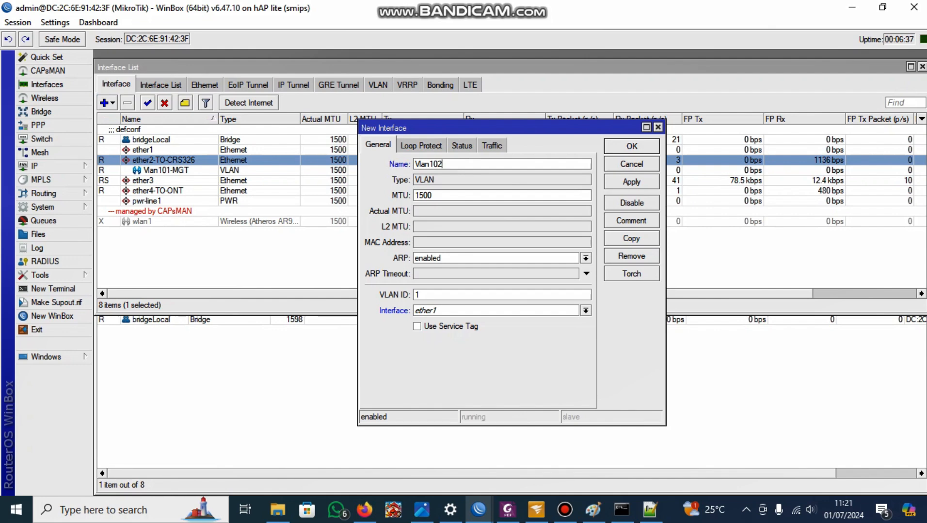
- Give Vlan102 the VLAN ID 102 on the ether2-TO-CRS326 interface and save it
{"action": "left_click", "coordinate": [421, 296]}
{"action": "type", "text": "02"}
{"action": "left_click", "coordinate": [585, 311]}
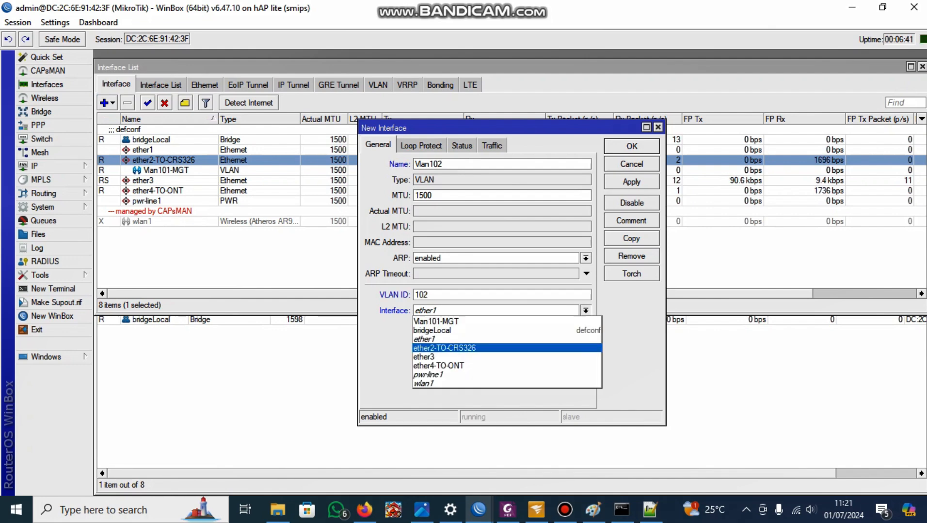
{"action": "left_click", "coordinate": [438, 348]}
{"action": "left_click", "coordinate": [631, 181]}
{"action": "left_click", "coordinate": [632, 146]}
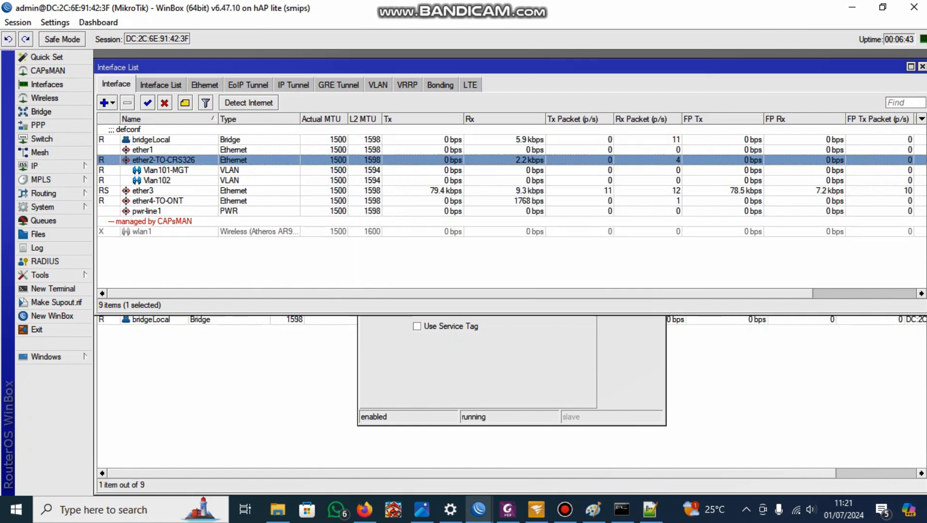
- Create the VLAN interface Vlan103 with VLAN ID 103 on ether2-TO-CRS326
{"action": "left_click", "coordinate": [105, 102]}
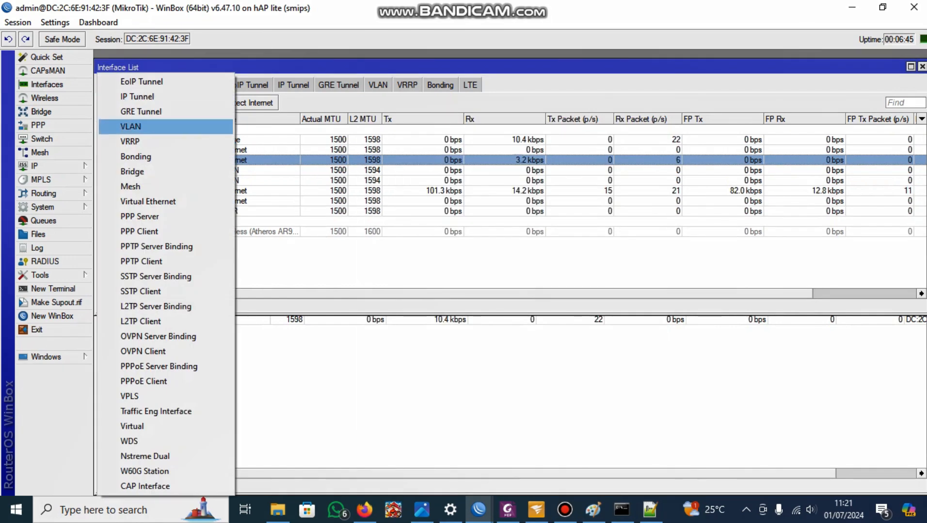
{"action": "left_click", "coordinate": [131, 126]}
{"action": "type", "text": "Vlan103"}
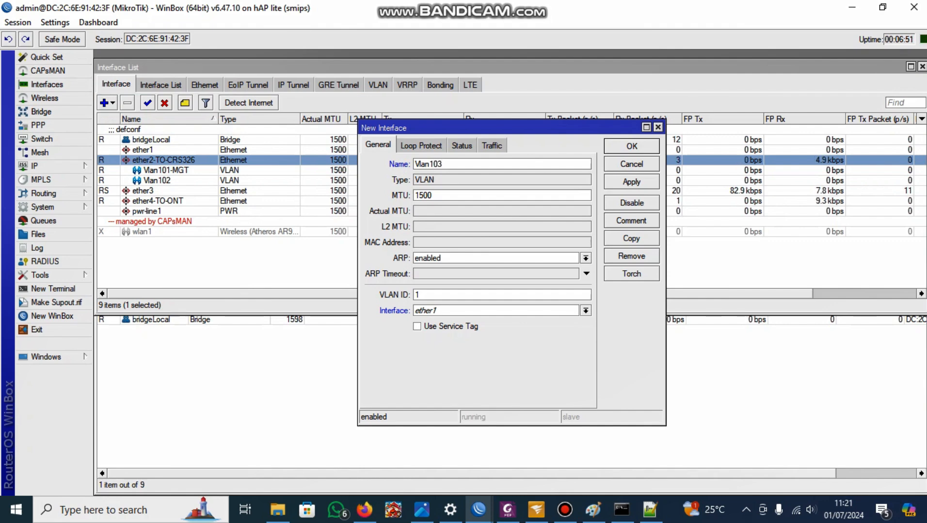
{"action": "left_click", "coordinate": [421, 295]}
{"action": "type", "text": "03"}
{"action": "left_click", "coordinate": [586, 310]}
{"action": "left_click", "coordinate": [461, 348]}
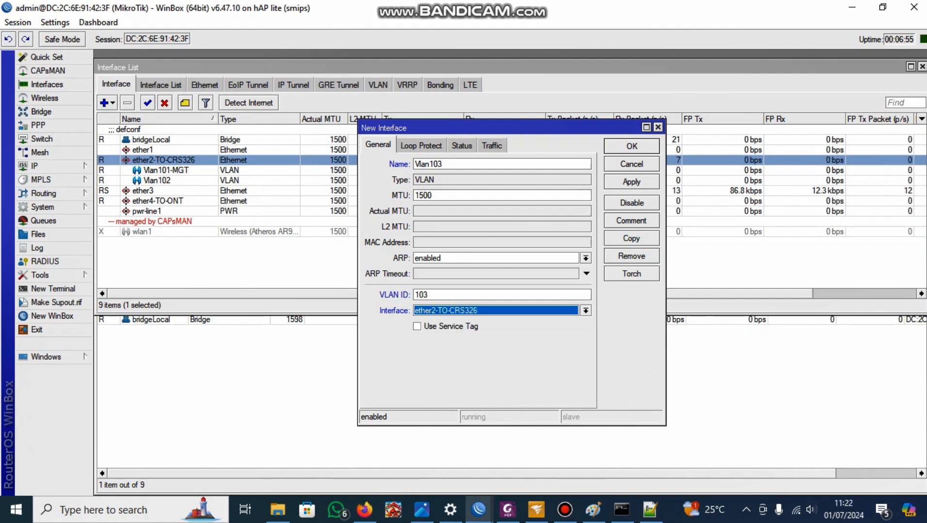
{"action": "left_click", "coordinate": [631, 181]}
{"action": "left_click", "coordinate": [632, 146]}
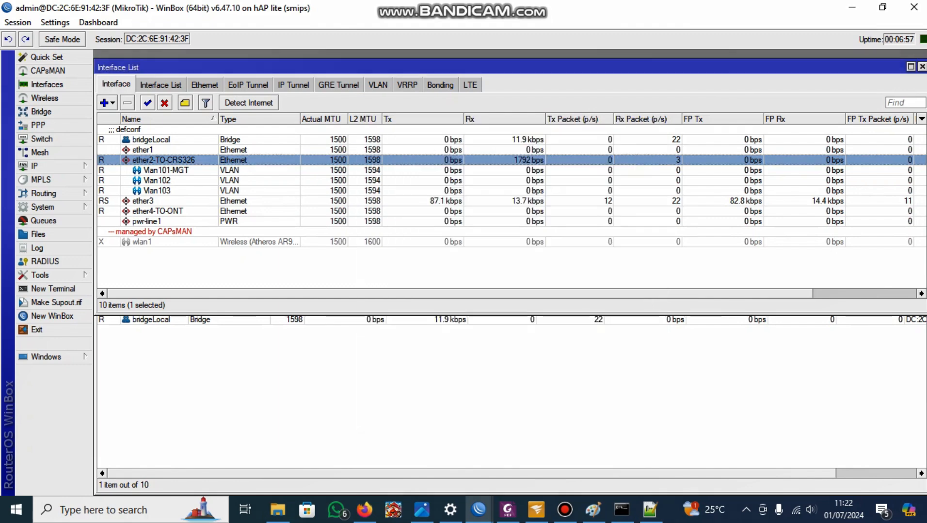
- Start a new entry in the router's IP address list with the address 192.168.101.1/24
{"action": "left_click", "coordinate": [35, 166]}
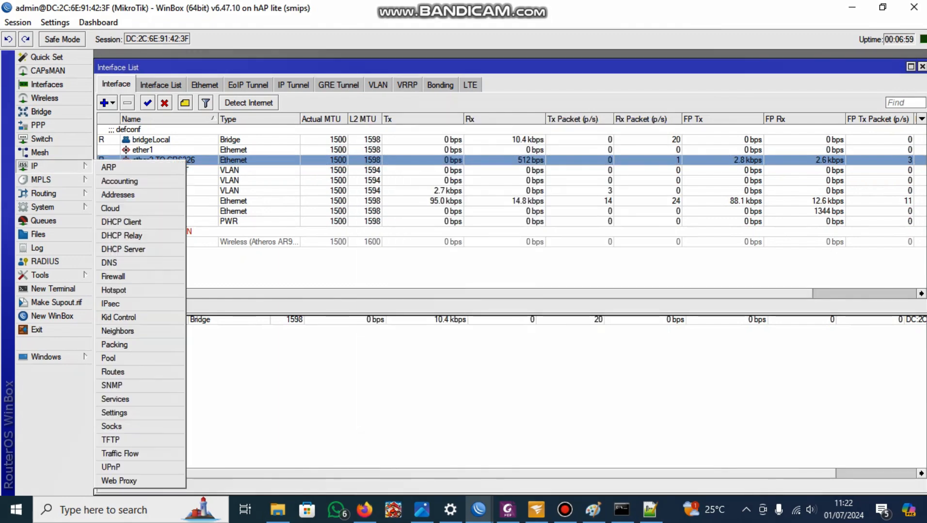
{"action": "left_click", "coordinate": [113, 193]}
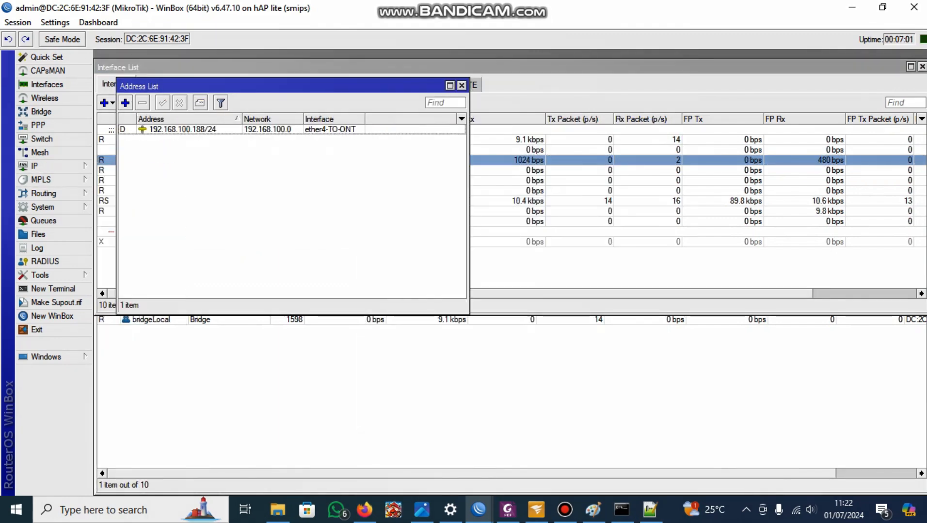
{"action": "left_click_drag", "start_coordinate": [252, 86], "coordinate": [403, 140]}
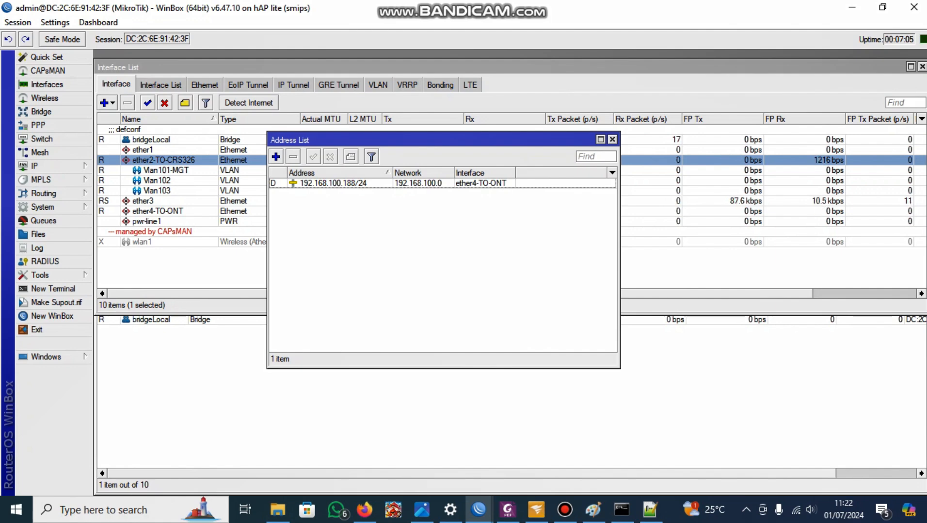
{"action": "mouse_move", "coordinate": [367, 184]}
{"action": "left_click", "coordinate": [275, 156]}
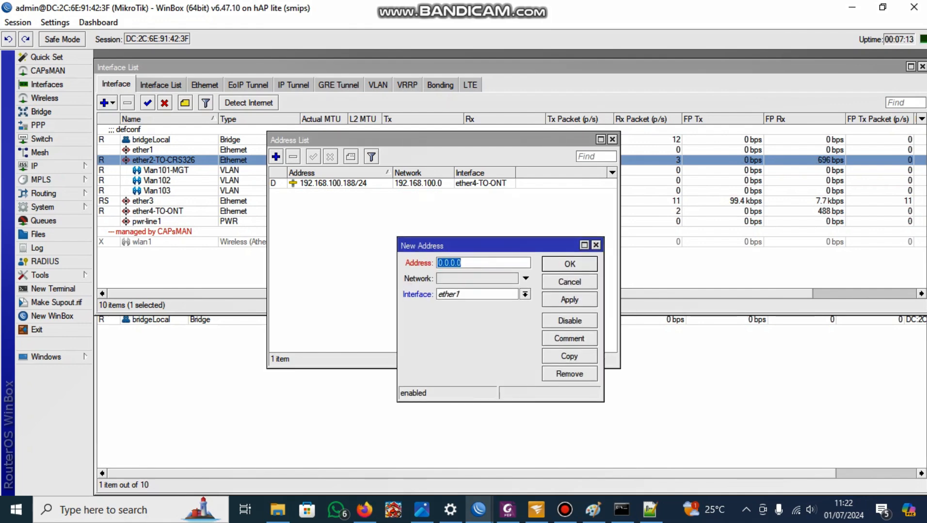
{"action": "left_click_drag", "start_coordinate": [398, 237], "coordinate": [299, 256]}
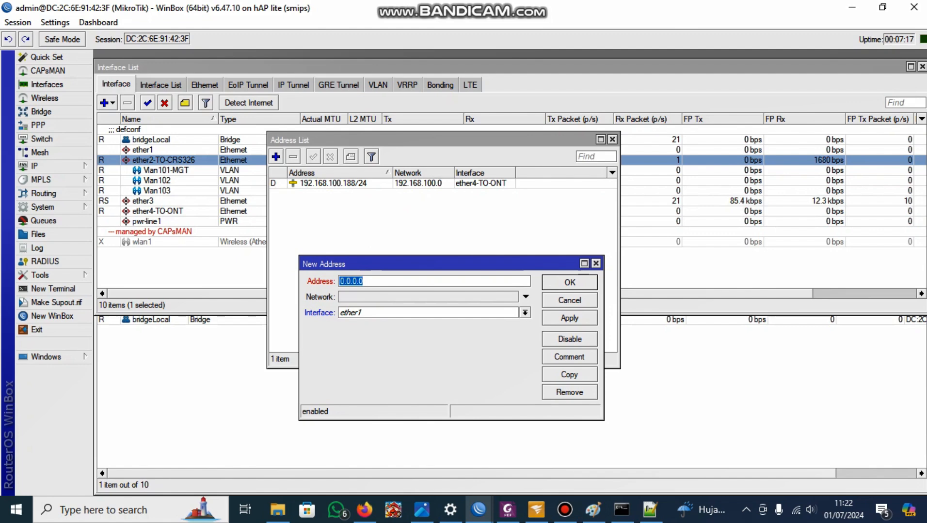
{"action": "type", "text": "192.168."}
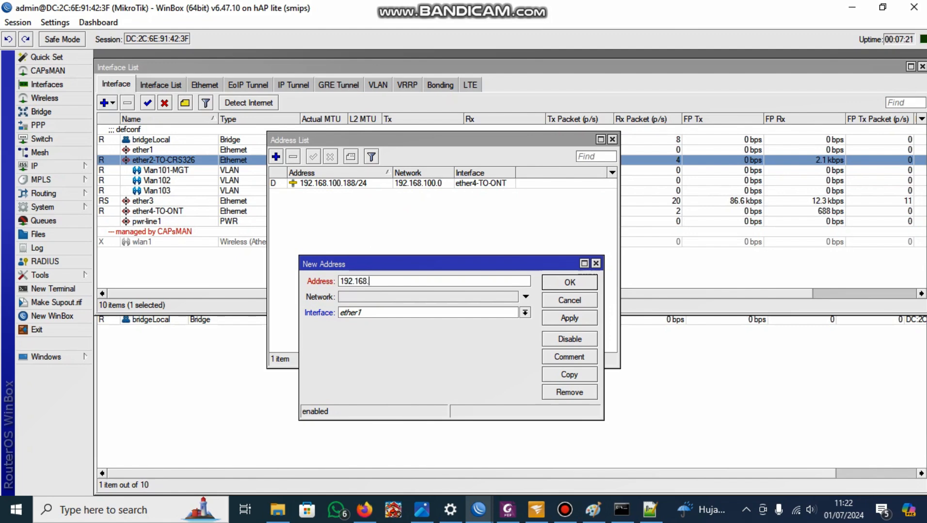
{"action": "type", "text": "101.0"}
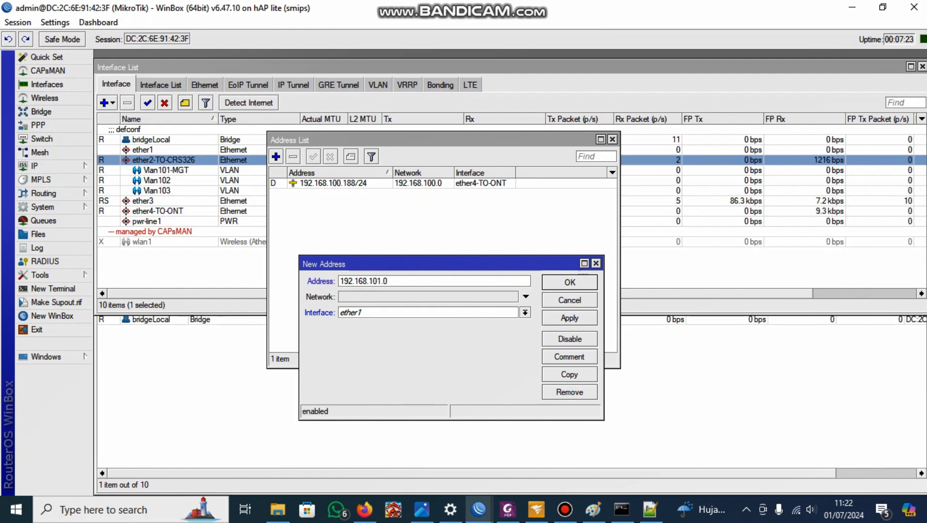
{"action": "type", "text": ".1"}
{"action": "key", "text": "BackSpace"}
{"action": "key", "text": "BackSpace"}
{"action": "key", "text": "BackSpace"}
{"action": "type", "text": "1/24"}
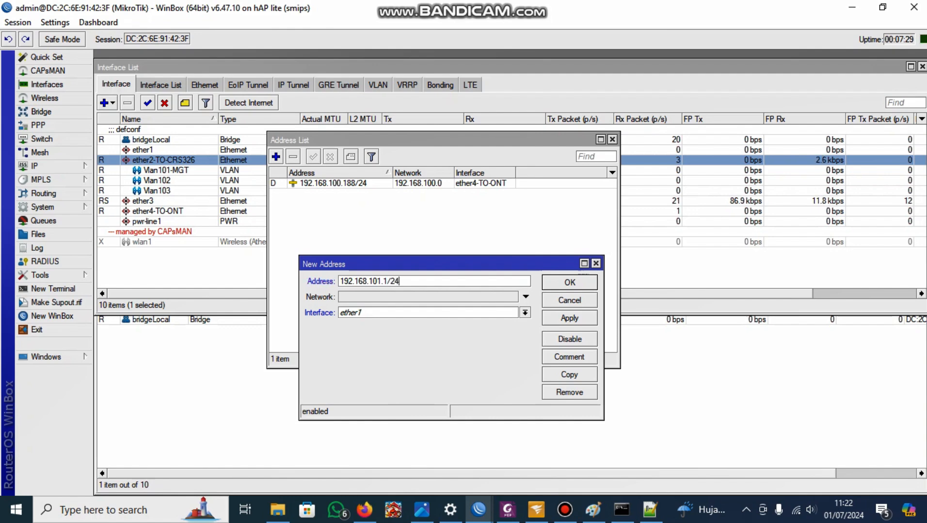
- Assign the 192.168.101.1/24 address to the Vlan101-MGT interface and save the entry
{"action": "left_click", "coordinate": [524, 313]}
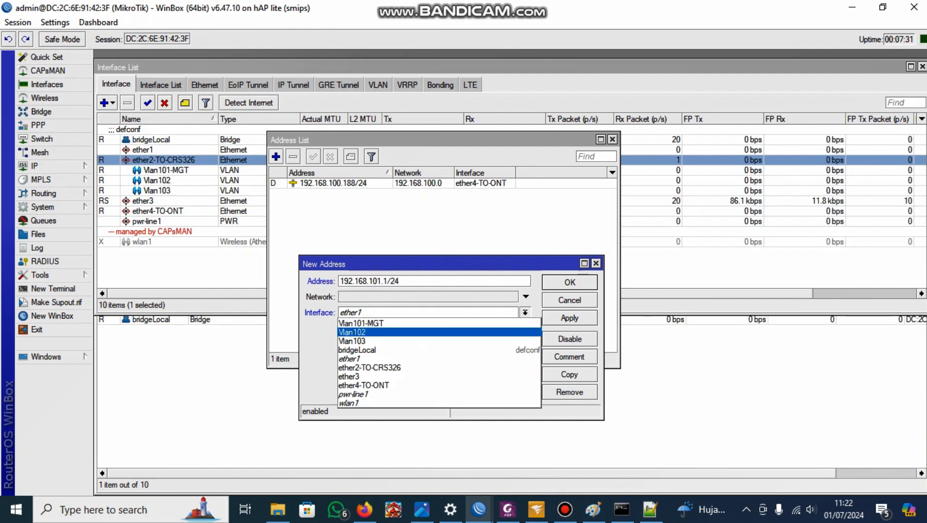
{"action": "left_click", "coordinate": [361, 324]}
{"action": "left_click", "coordinate": [569, 318]}
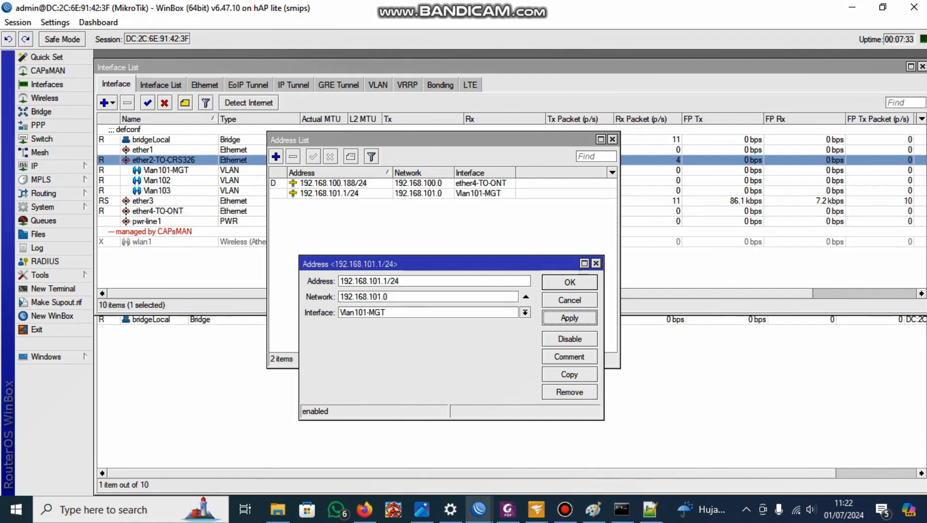
{"action": "left_click", "coordinate": [569, 283]}
- Add the IP address 192.168.102.1/24 to the router's address list on the Vlan102 interface and save it
{"action": "left_click", "coordinate": [276, 157]}
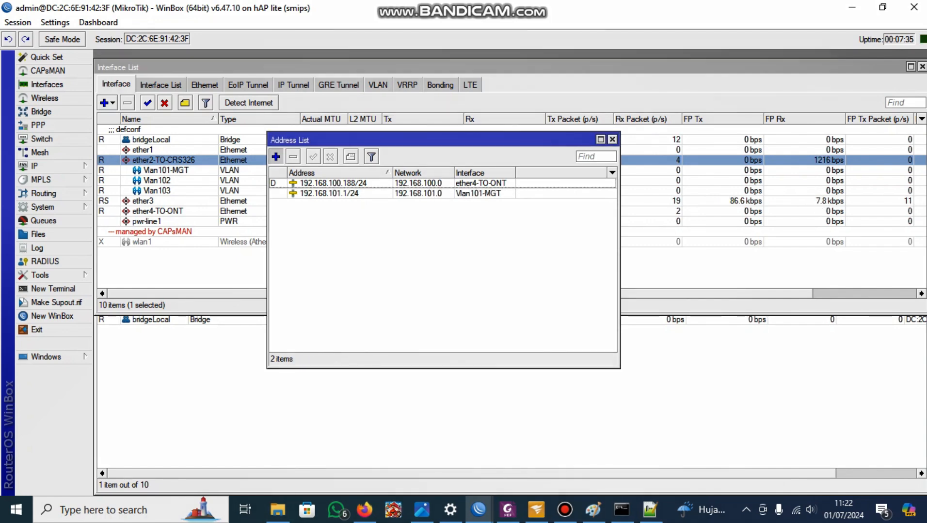
{"action": "type", "text": "192"}
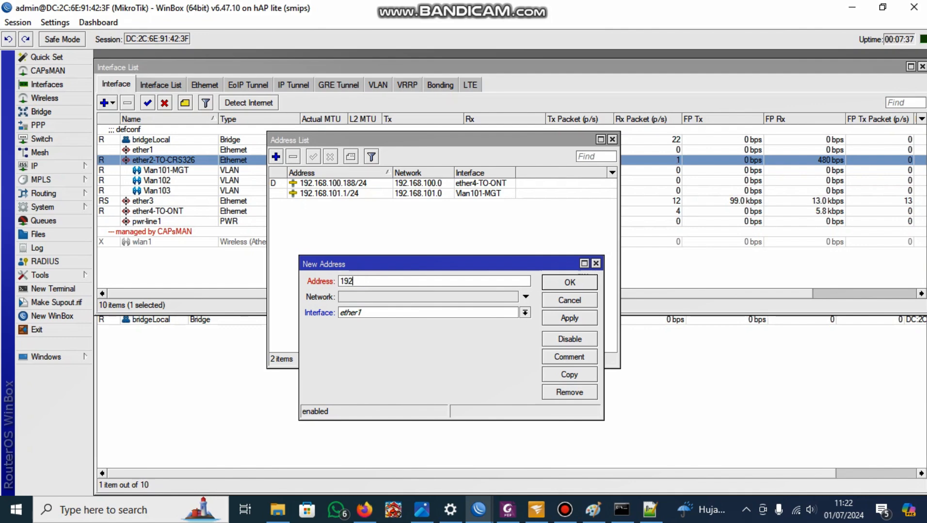
{"action": "type", "text": ".168.102."}
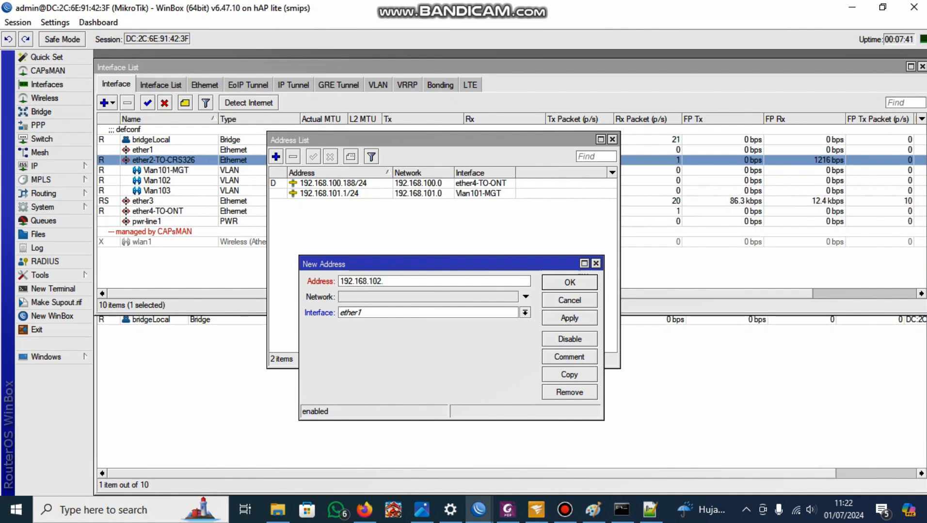
{"action": "type", "text": "1.24"}
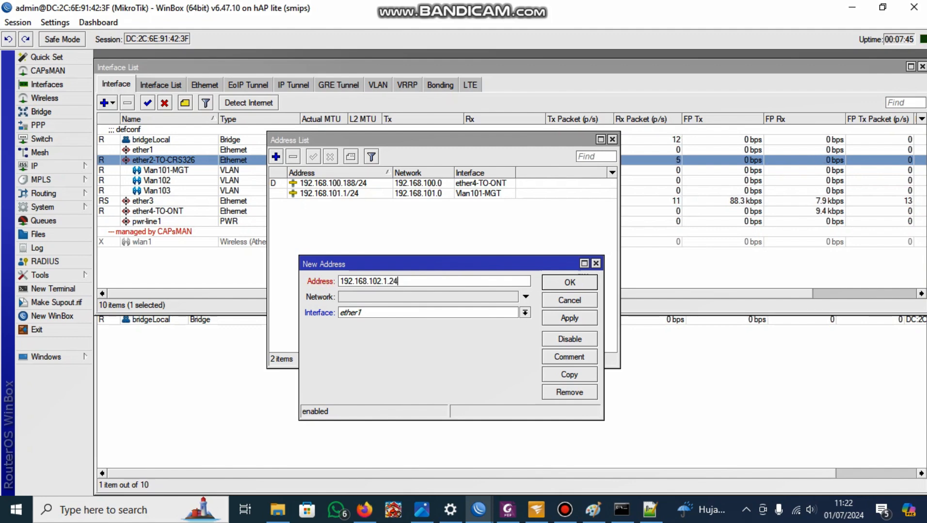
{"action": "key", "text": "BackSpace"}
{"action": "key", "text": "BackSpace"}
{"action": "key", "text": "BackSpace"}
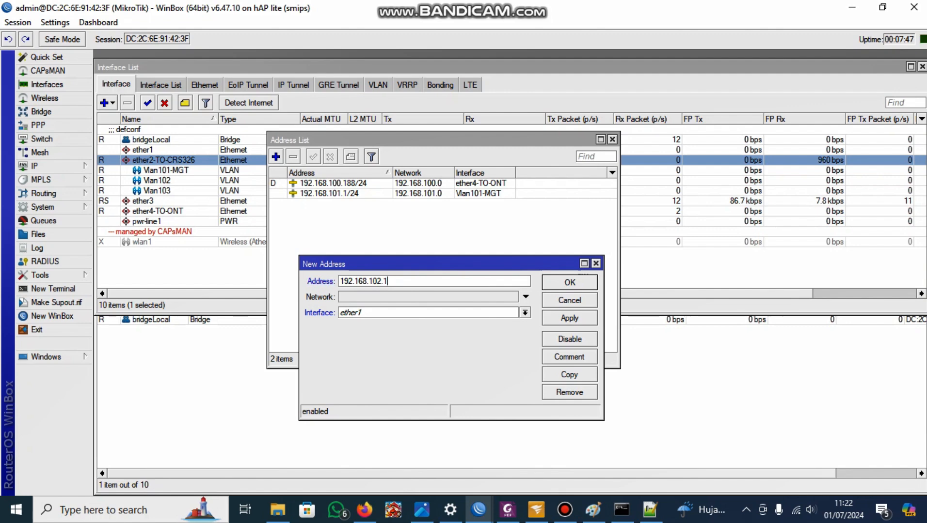
{"action": "type", "text": "/24"}
{"action": "left_click", "coordinate": [525, 313]}
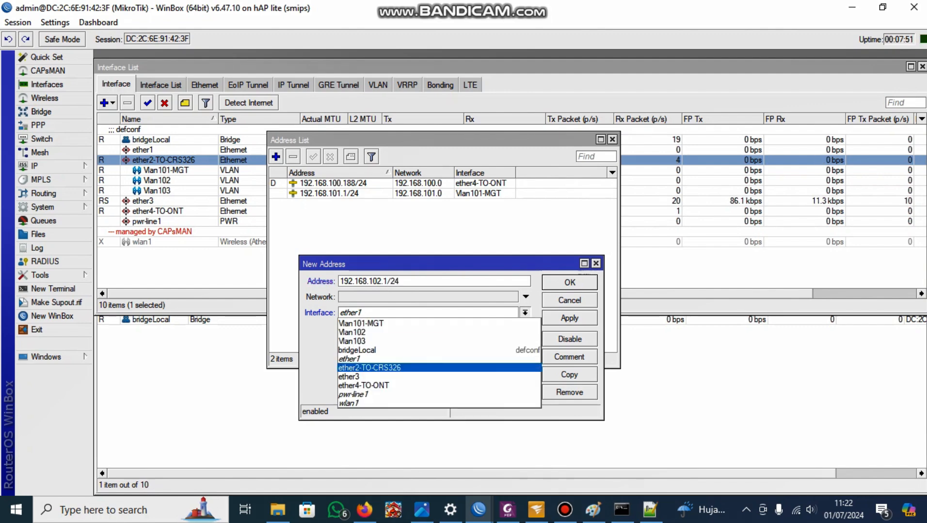
{"action": "left_click", "coordinate": [368, 332]}
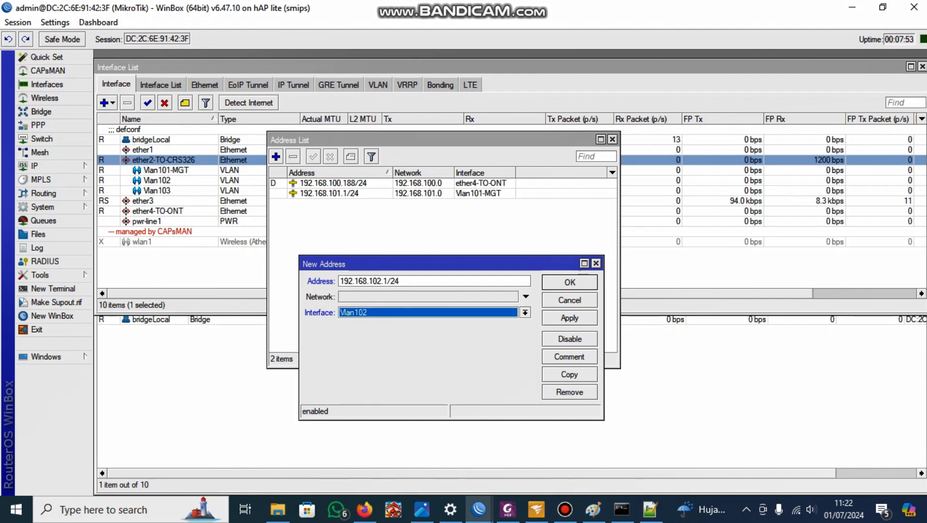
{"action": "left_click", "coordinate": [569, 318]}
{"action": "left_click", "coordinate": [569, 282]}
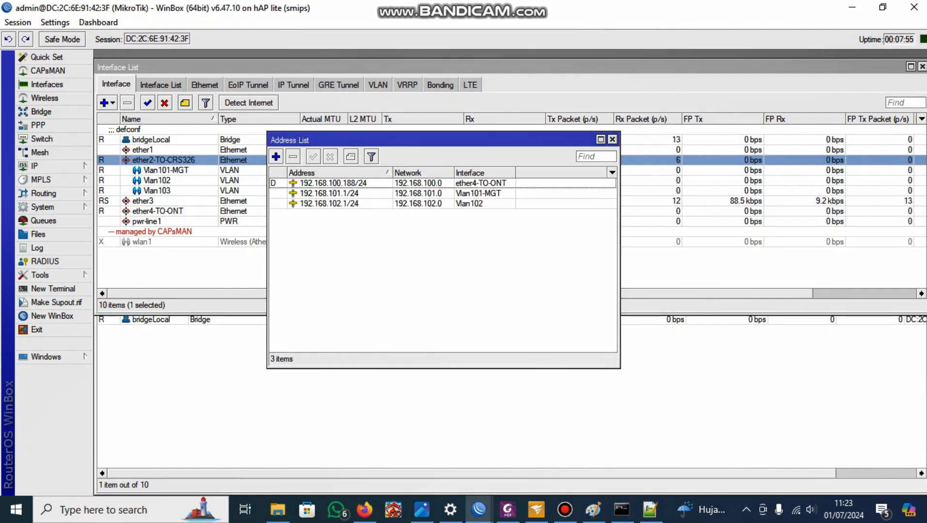
- Add the IP address 192.168.103.1/24 on the Vlan103 interface and save the entry
{"action": "left_click", "coordinate": [275, 157]}
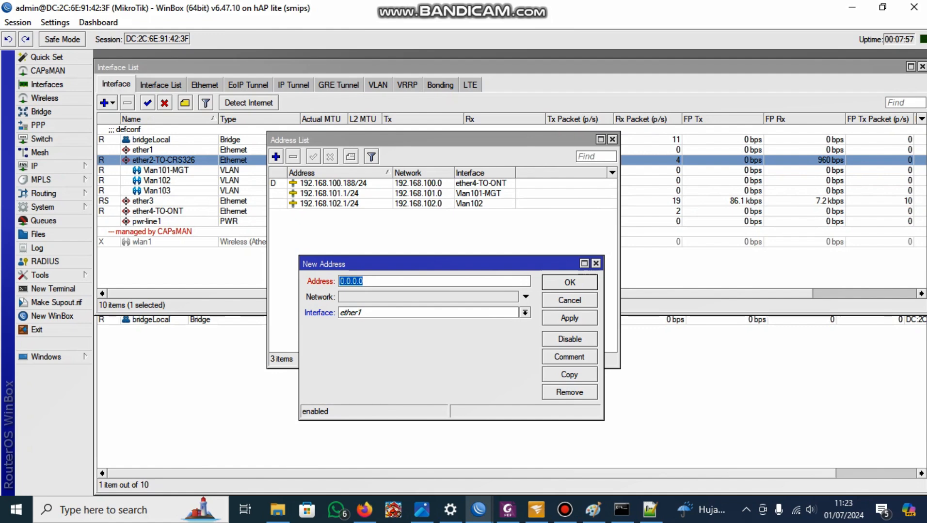
{"action": "type", "text": "192.168"}
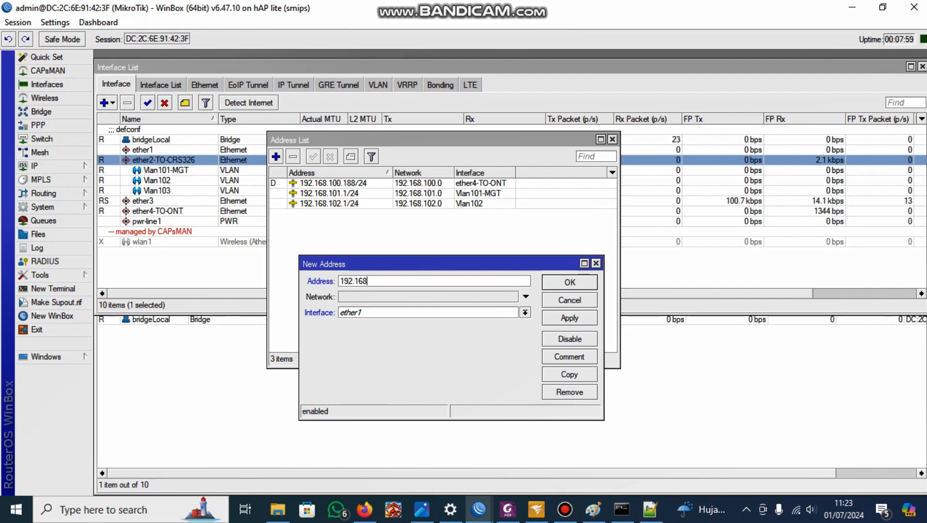
{"action": "type", "text": ".103"}
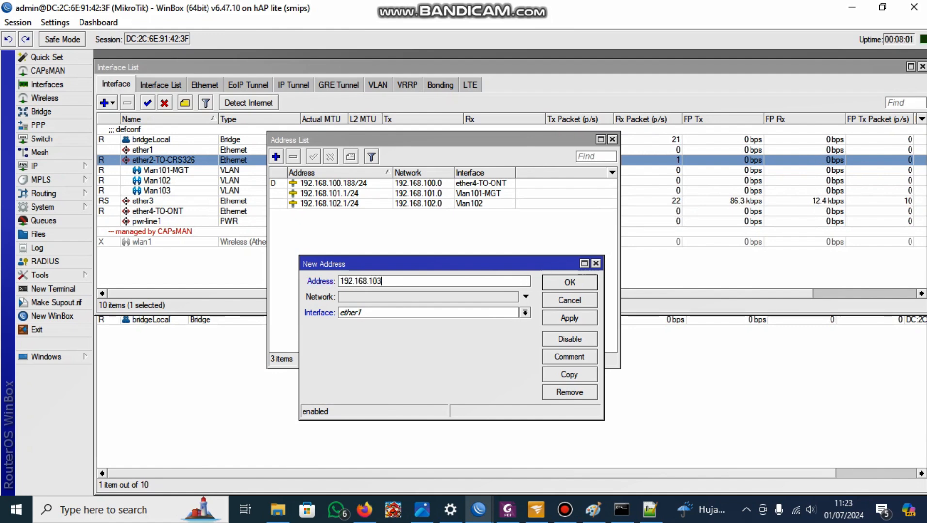
{"action": "type", "text": ".1/24"}
{"action": "left_click", "coordinate": [525, 313]}
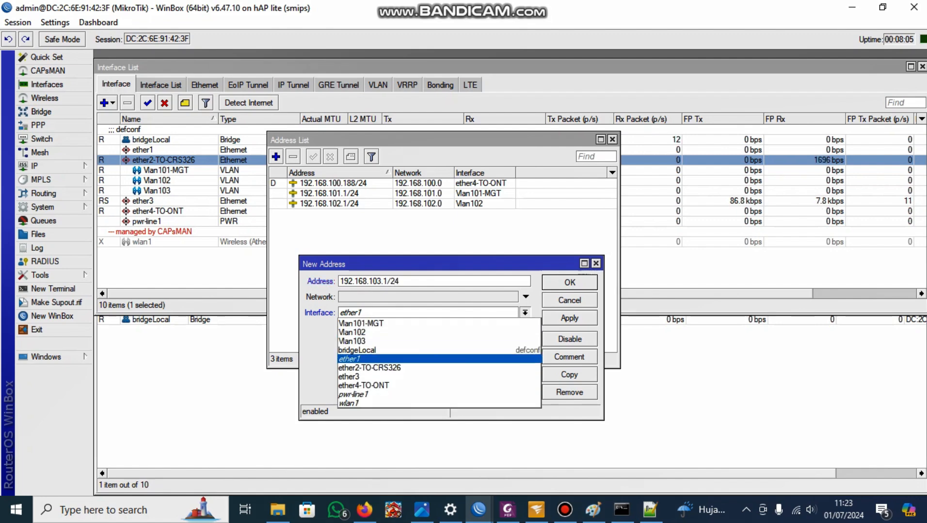
{"action": "left_click", "coordinate": [439, 341]}
{"action": "left_click", "coordinate": [570, 318]}
{"action": "left_click", "coordinate": [570, 283]}
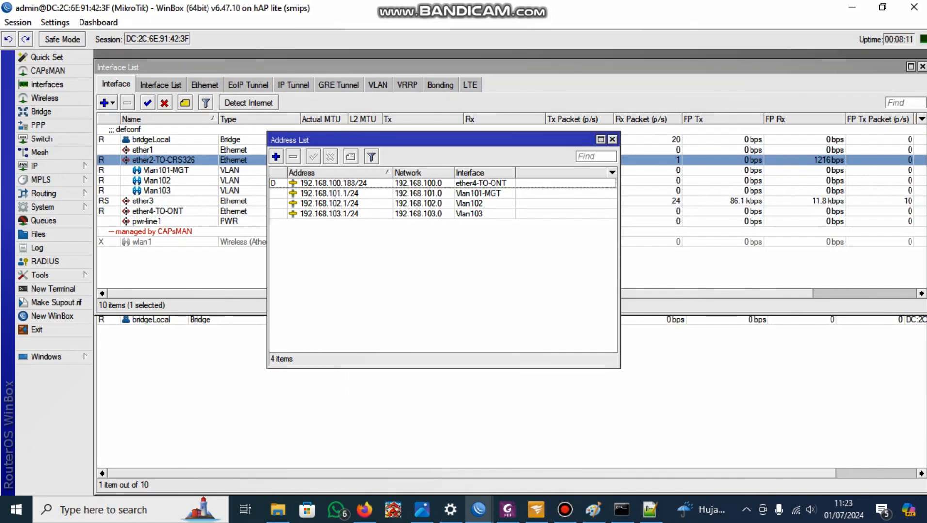
- Open the router's list of DHCP servers and move its window lower to uncover the VLAN interfaces
{"action": "left_click", "coordinate": [44, 166]}
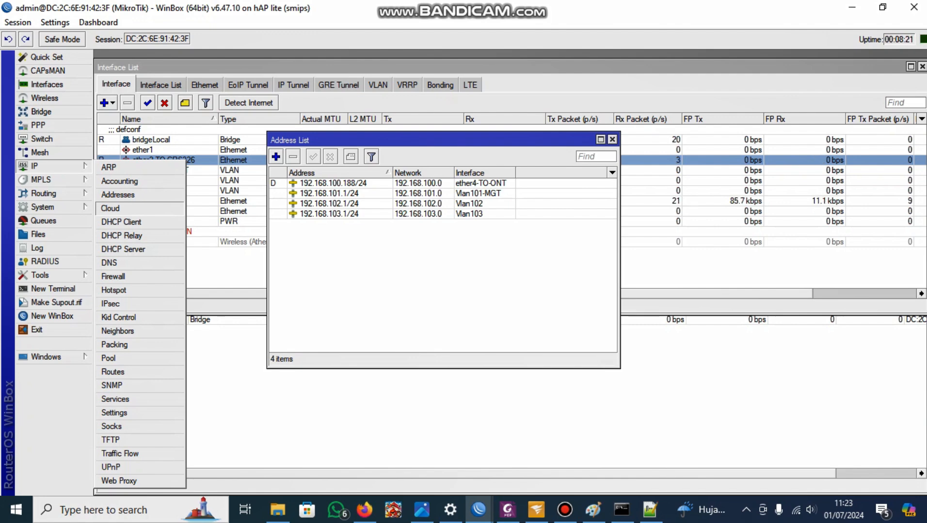
{"action": "left_click", "coordinate": [123, 249]}
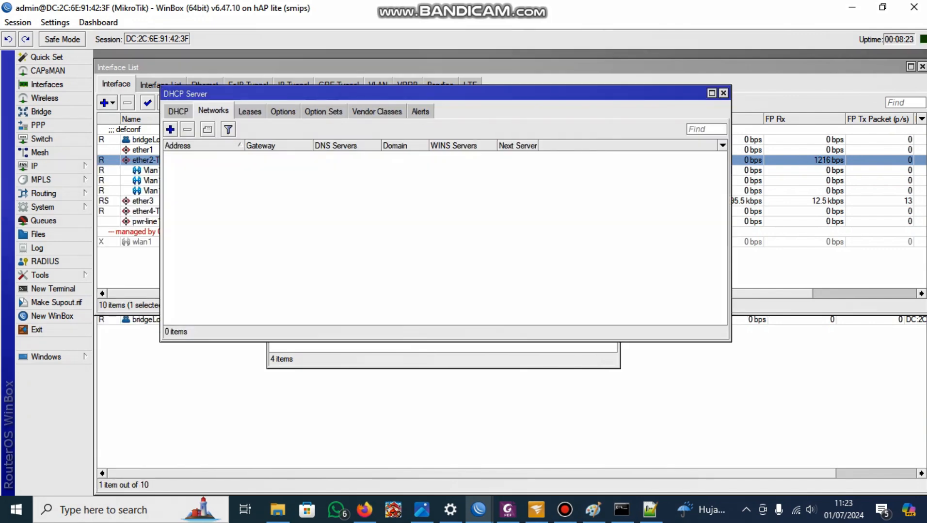
{"action": "left_click", "coordinate": [178, 111]}
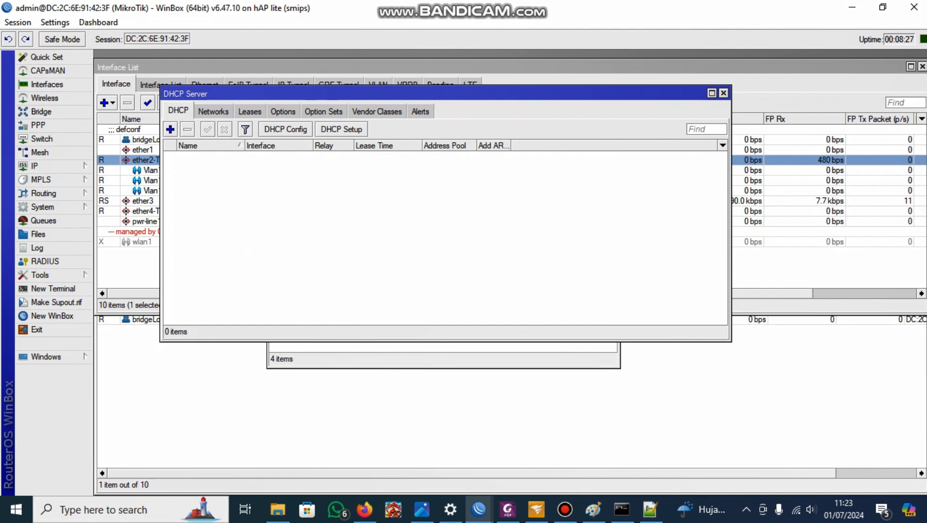
{"action": "left_click_drag", "start_coordinate": [369, 94], "coordinate": [385, 200]}
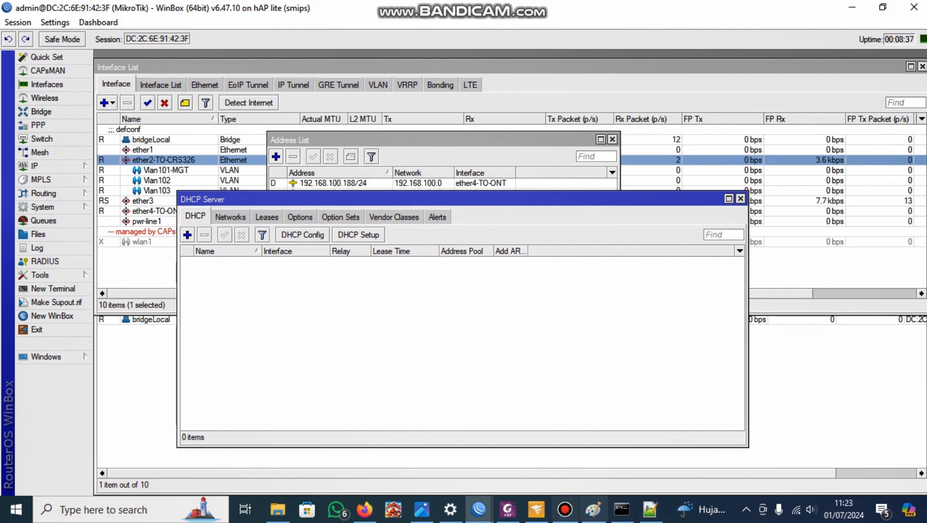
{"action": "key", "text": "alt+Tab"}
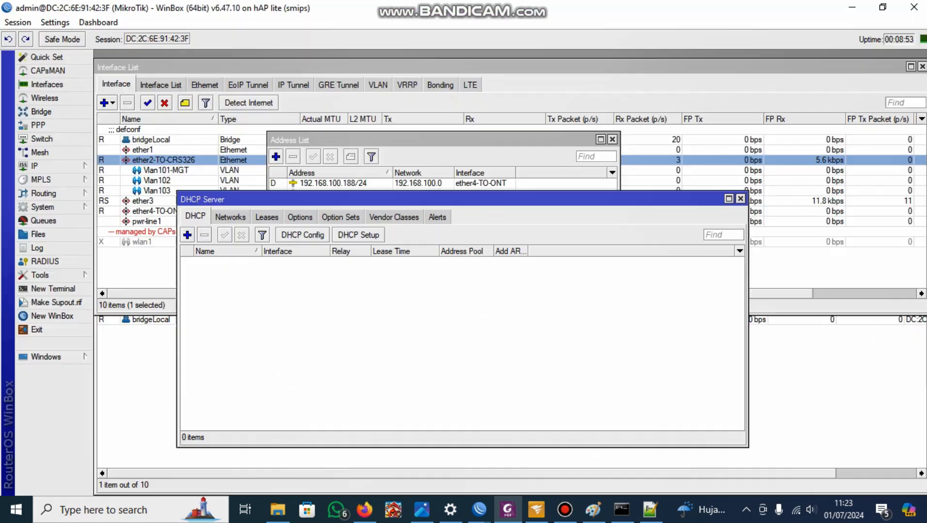
{"action": "left_click", "coordinate": [859, 9]}
- Run DHCP Setup on Vlan101-MGT with network 192.168.101.0/24, gateway 192.168.101.1, pool ending at 192.168.101.254, DNS server 192.168.100.1 and lease time 00:10:00
{"action": "left_click", "coordinate": [358, 235]}
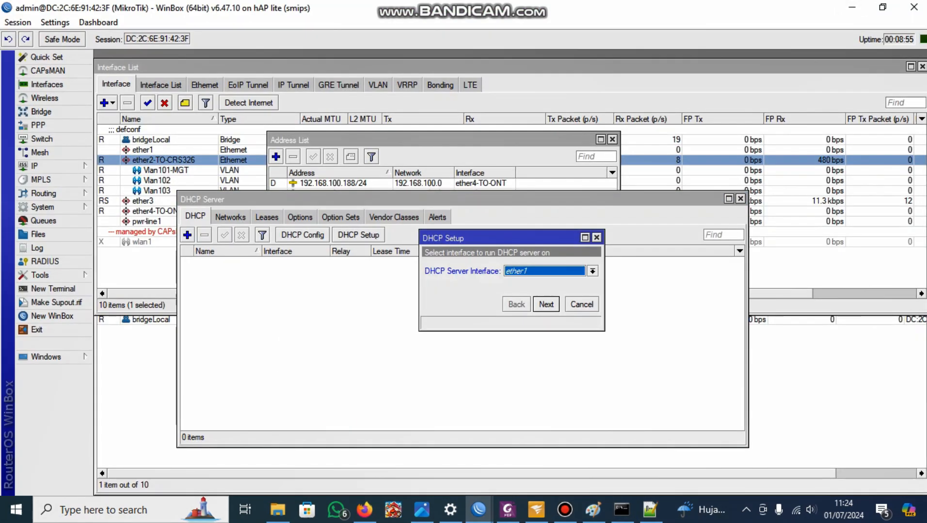
{"action": "left_click", "coordinate": [592, 271]}
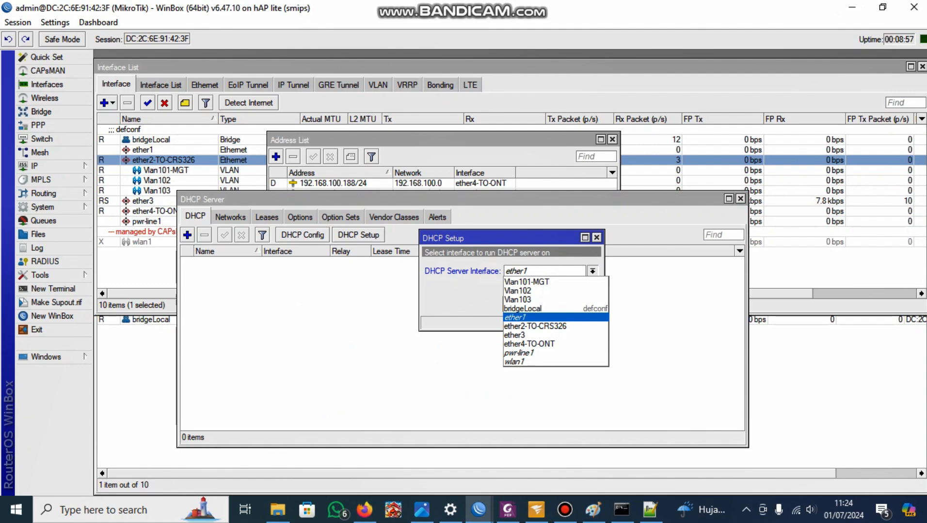
{"action": "left_click", "coordinate": [533, 283]}
{"action": "key", "text": "Return"}
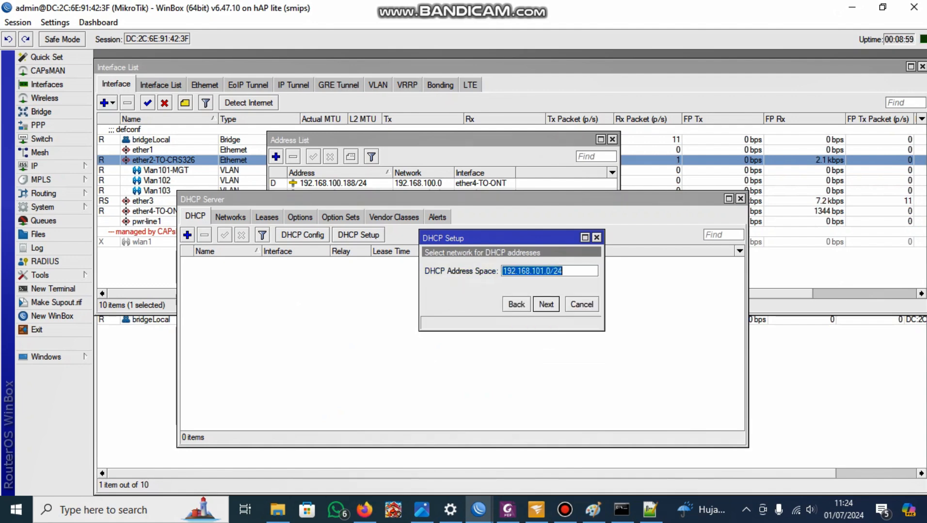
{"action": "key", "text": "Return"}
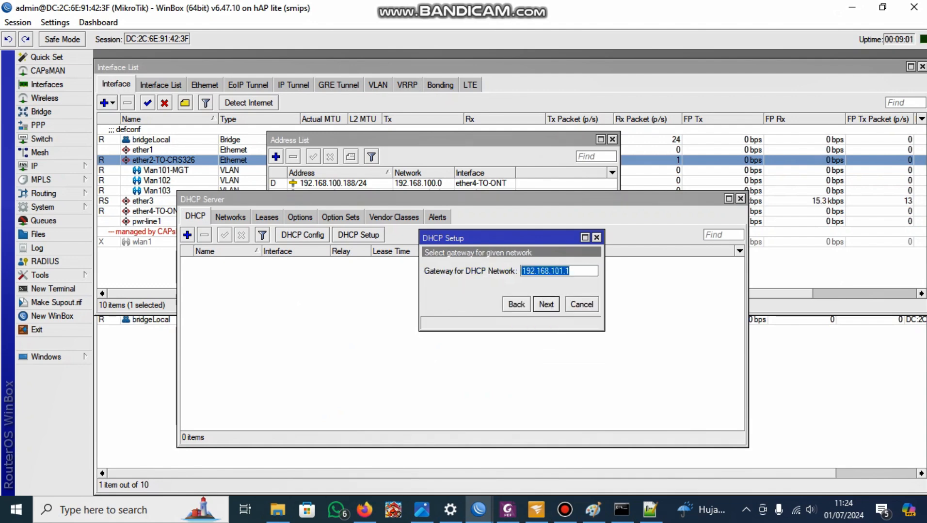
{"action": "key", "text": "Return"}
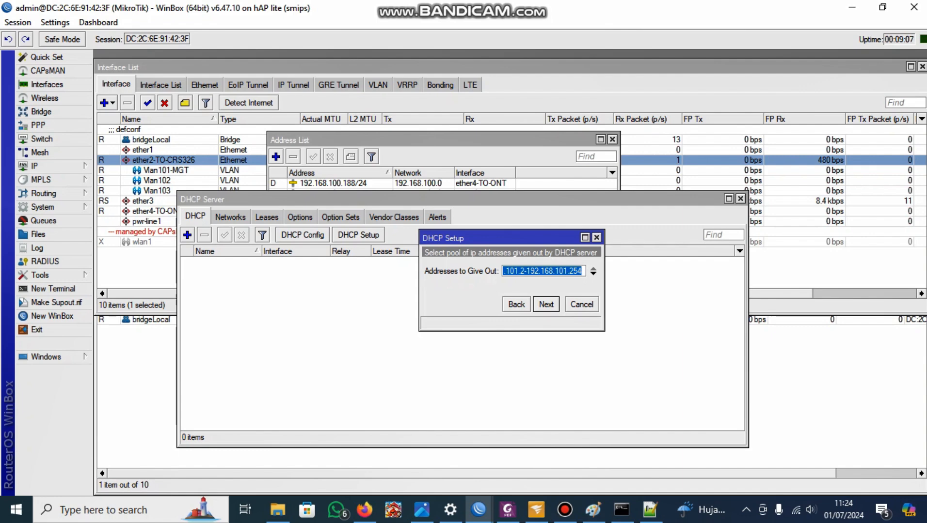
{"action": "key", "text": "Return"}
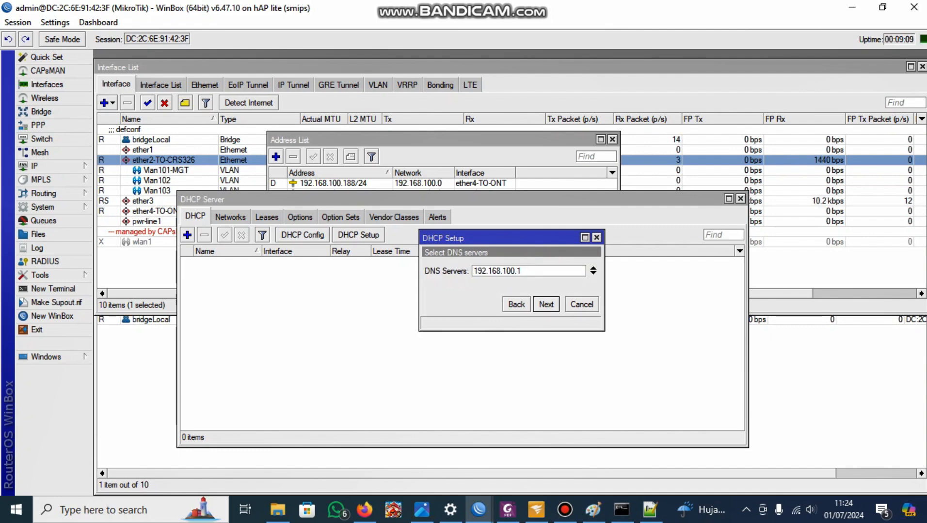
{"action": "key", "text": "Return"}
{"action": "key", "text": "Return"}
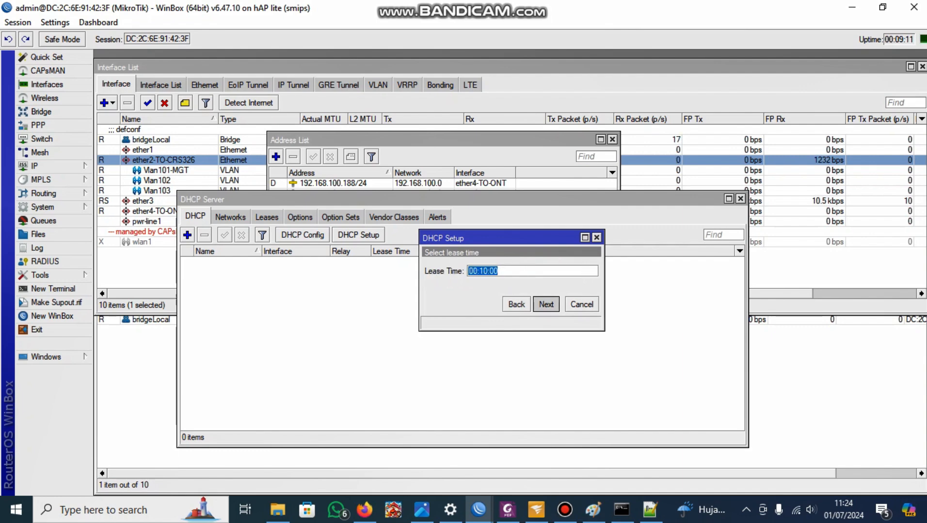
{"action": "key", "text": "Return"}
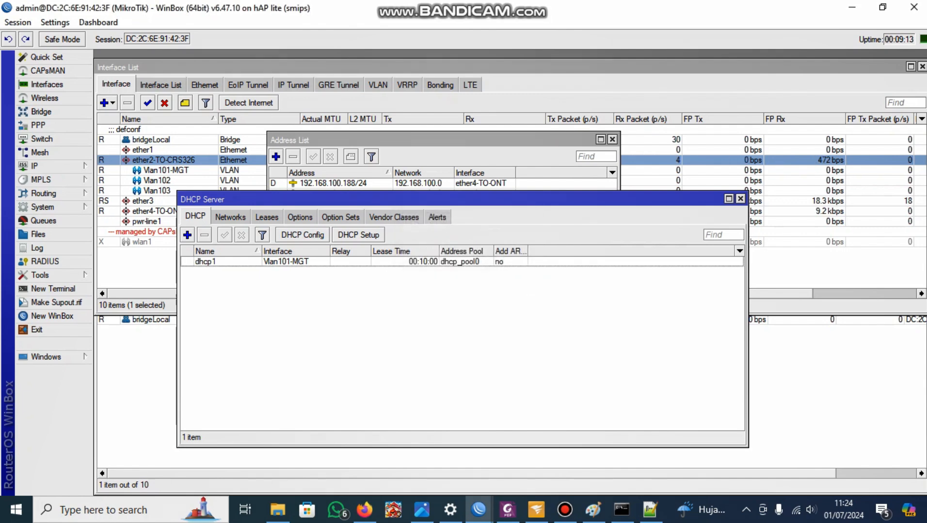
{"action": "key", "text": "Insert"}
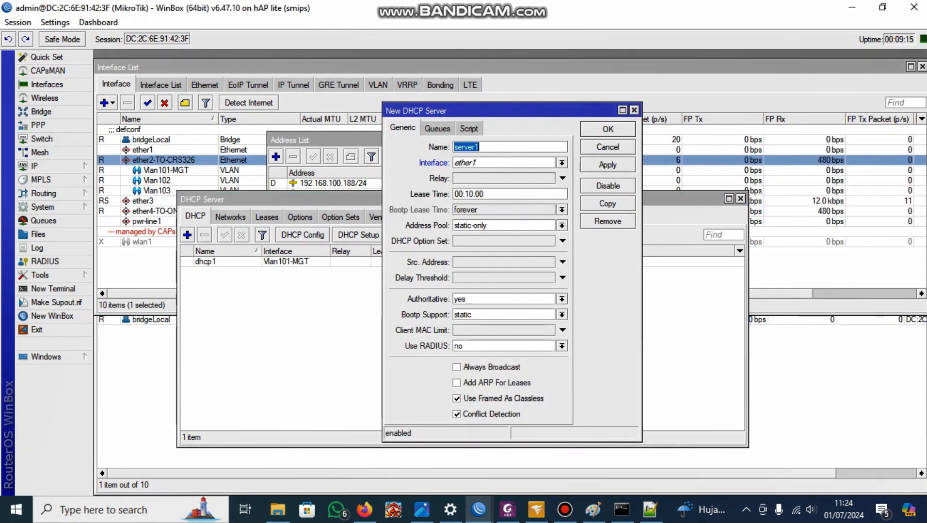
{"action": "key", "text": "Escape"}
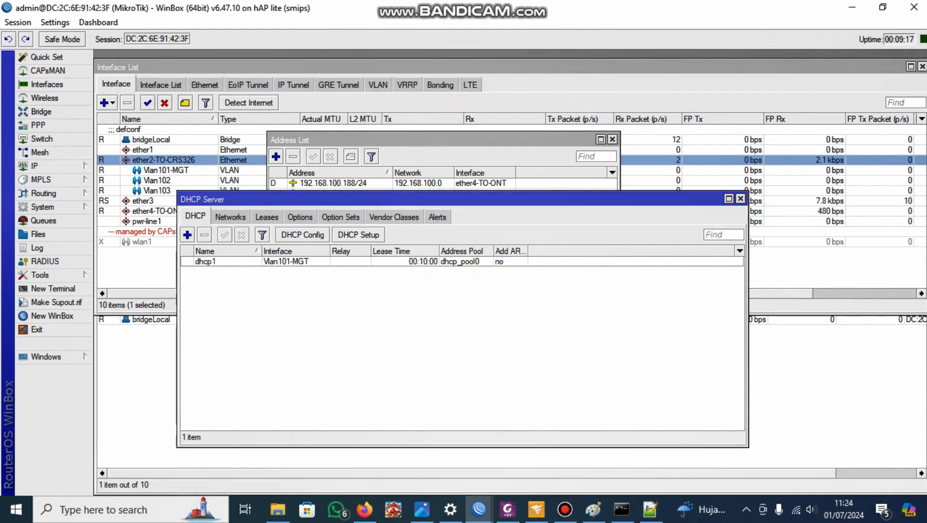
- Run DHCP Setup on Vlan102 with network 192.168.102.0/24, the proposed pool ending at 192.168.102.254 and DNS server 192.168.100.1
{"action": "left_click", "coordinate": [358, 235]}
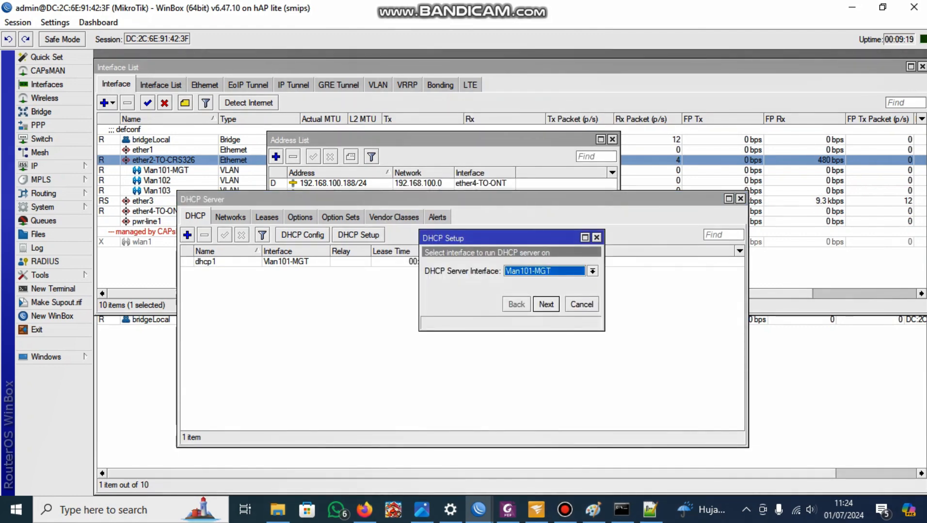
{"action": "left_click", "coordinate": [592, 271]}
{"action": "left_click", "coordinate": [533, 291]}
{"action": "left_click", "coordinate": [546, 305]}
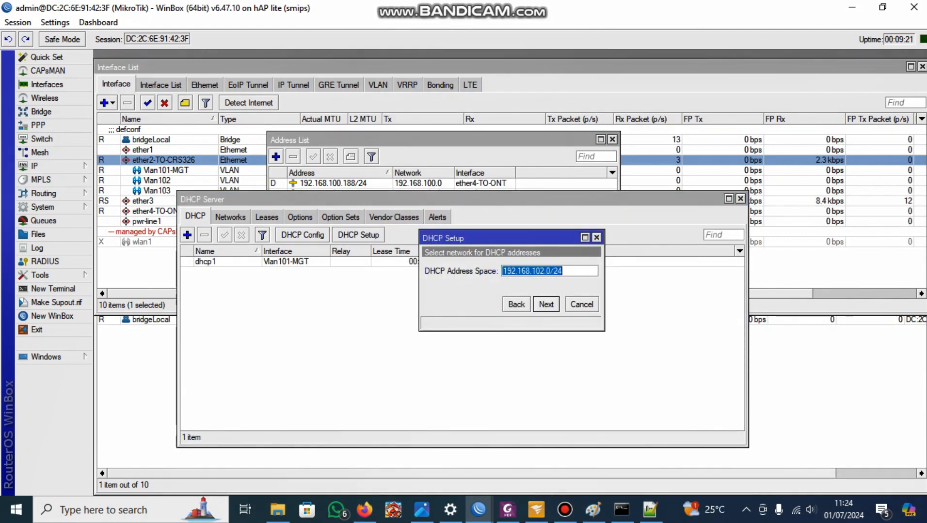
{"action": "key", "text": "Return"}
{"action": "key", "text": "Return"}
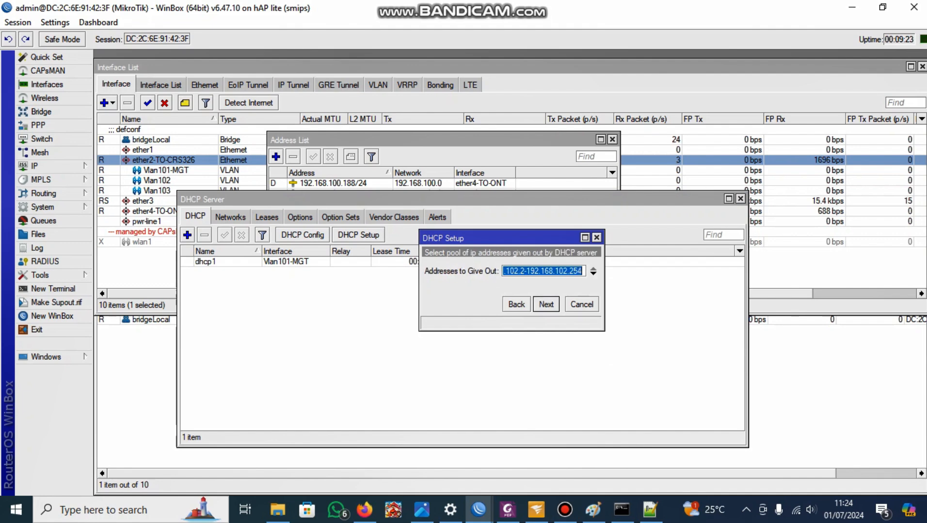
{"action": "key", "text": "Return"}
{"action": "key", "text": "Return"}
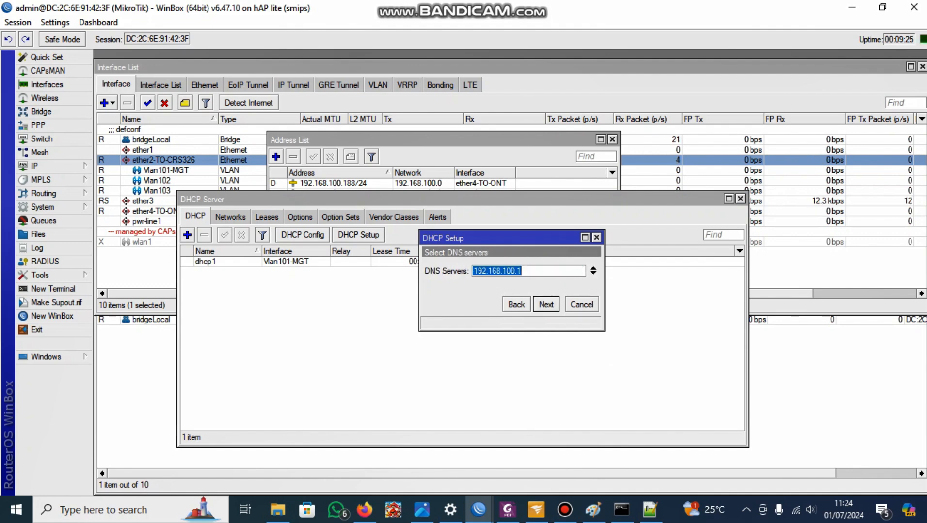
{"action": "key", "text": "Return"}
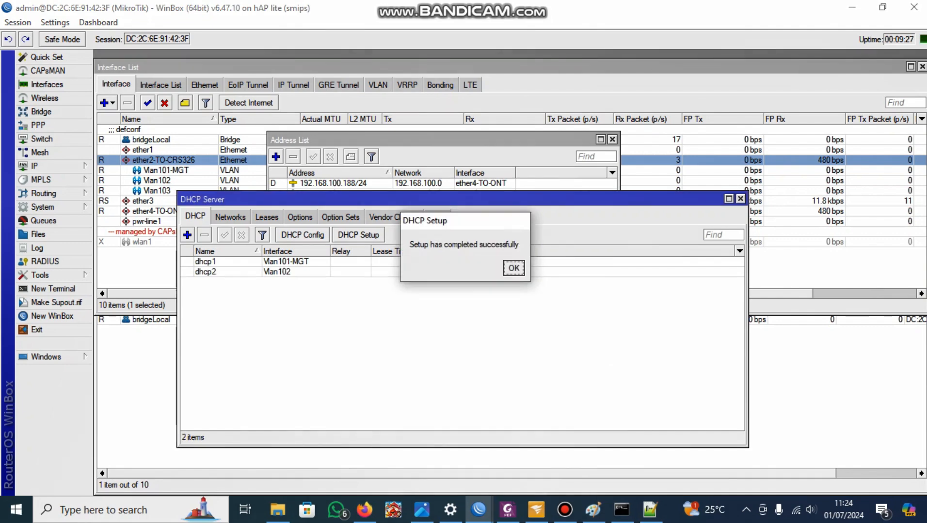
{"action": "key", "text": "Return"}
- Run DHCP Setup on Vlan103 with network 192.168.103.0/24, gateway 192.168.103.1, pool ending at 192.168.103.254, DNS server 192.168.100.1 and lease time 00:10:00
{"action": "left_click", "coordinate": [358, 235]}
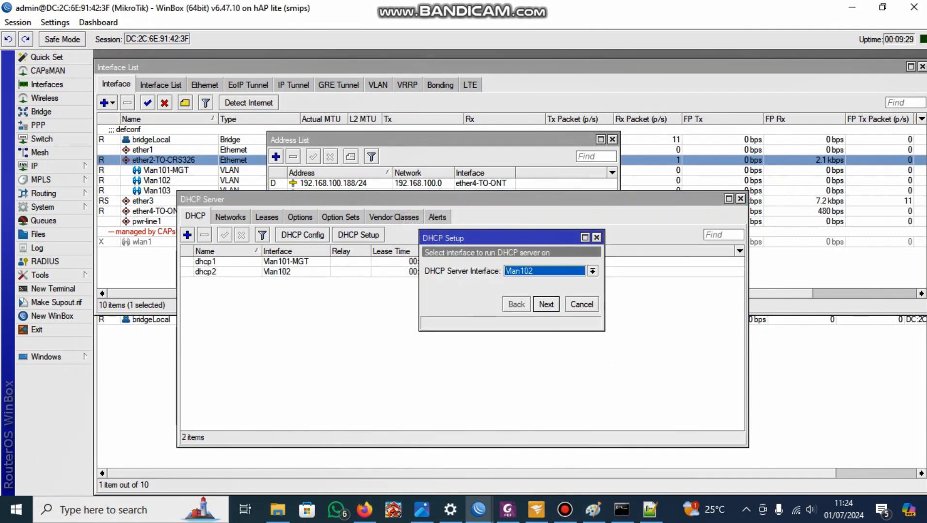
{"action": "left_click", "coordinate": [592, 271]}
{"action": "key", "text": "Down"}
{"action": "key", "text": "Return"}
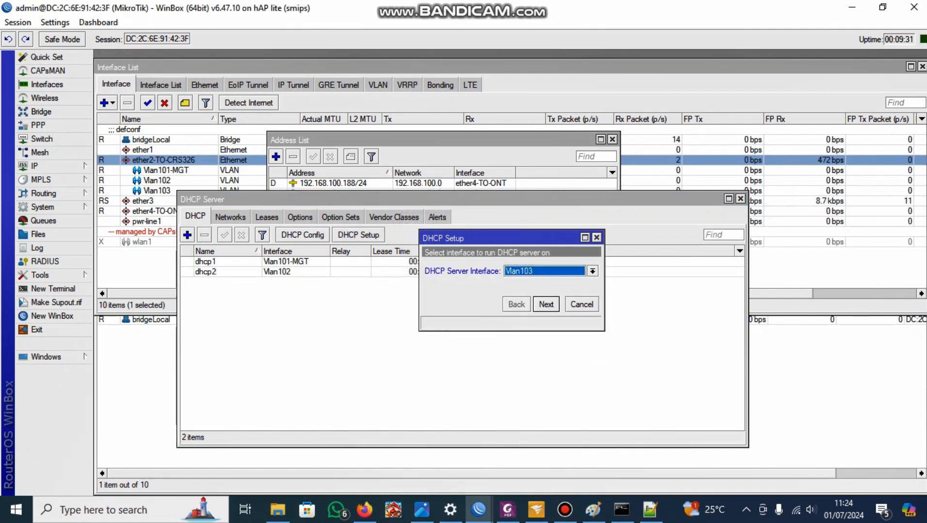
{"action": "key", "text": "Return"}
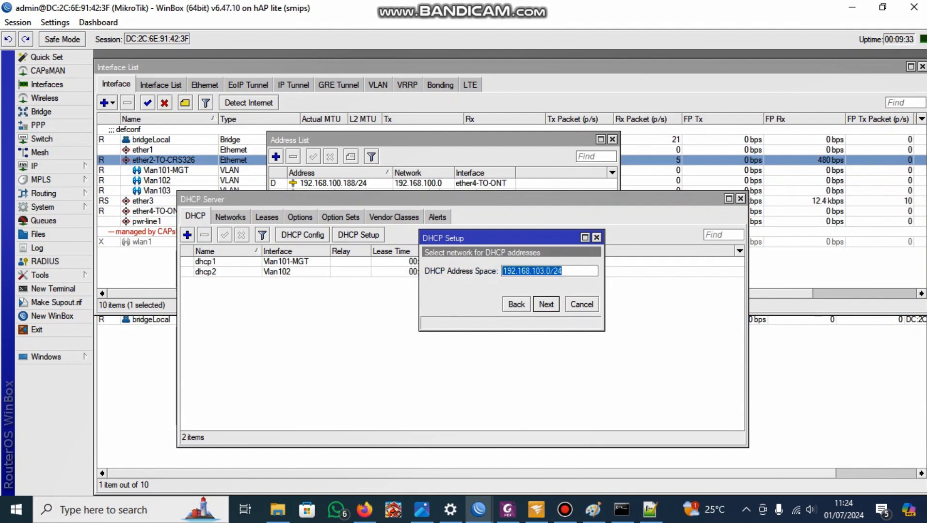
{"action": "key", "text": "Return"}
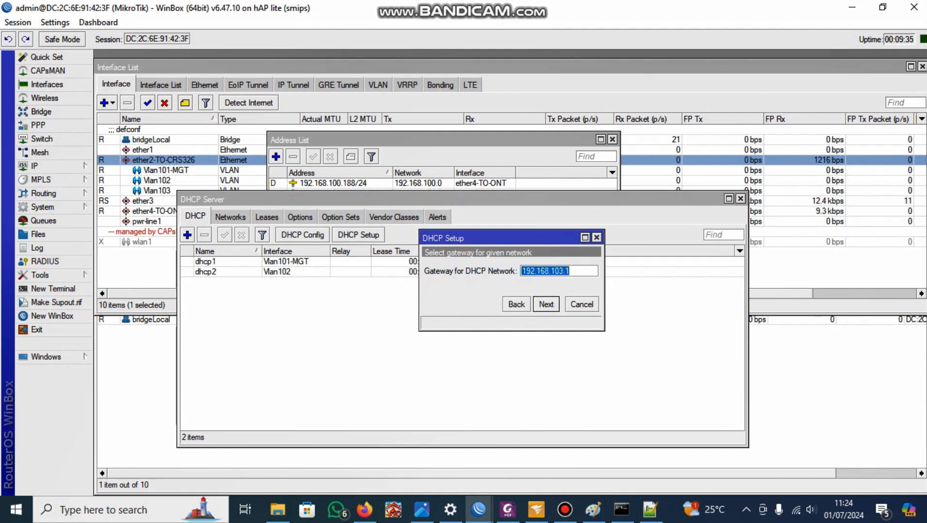
{"action": "key", "text": "Return"}
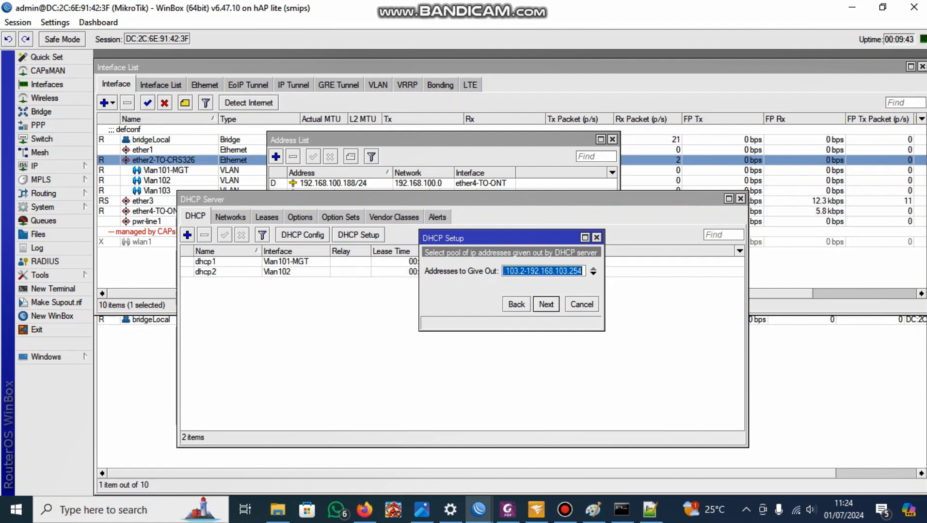
{"action": "key", "text": "Return"}
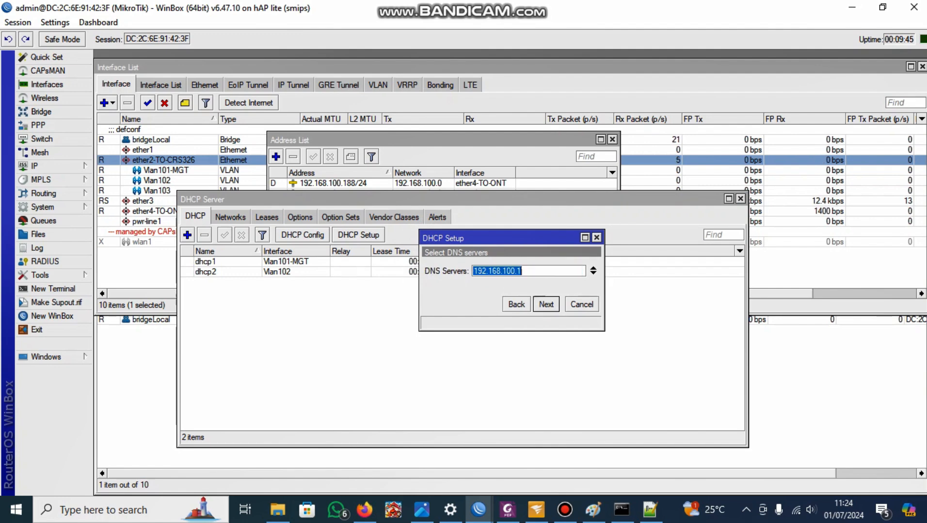
{"action": "key", "text": "Return"}
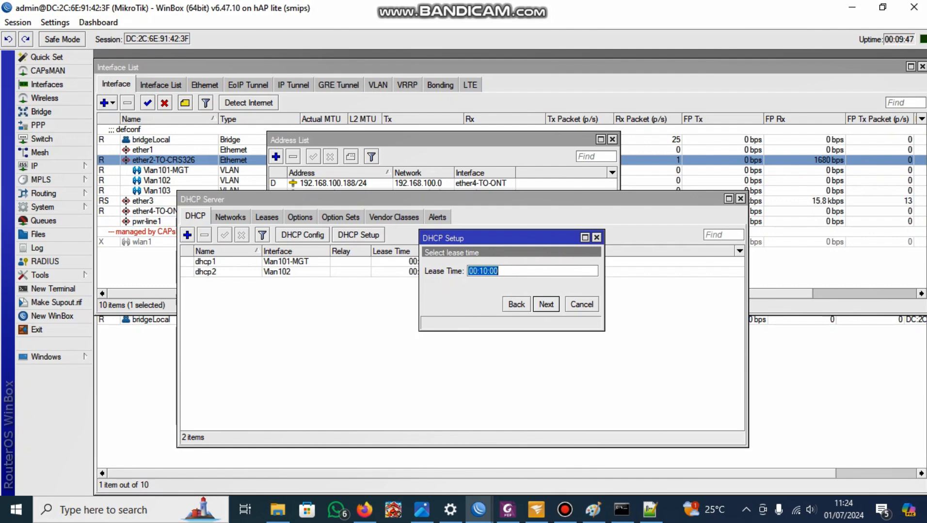
{"action": "key", "text": "Return"}
{"action": "key", "text": "Return"}
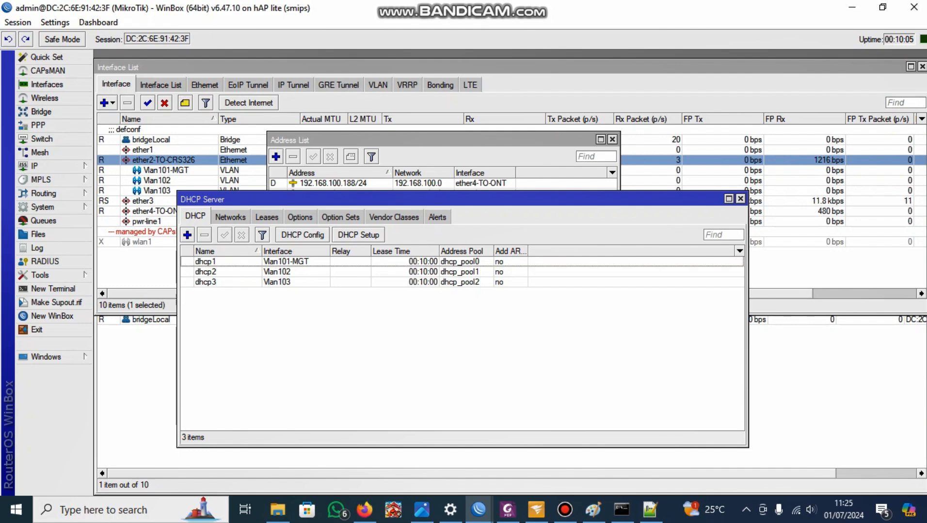
- Add a firewall NAT rule with chain srcnat and action masquerade, and save it
{"action": "left_click", "coordinate": [37, 166]}
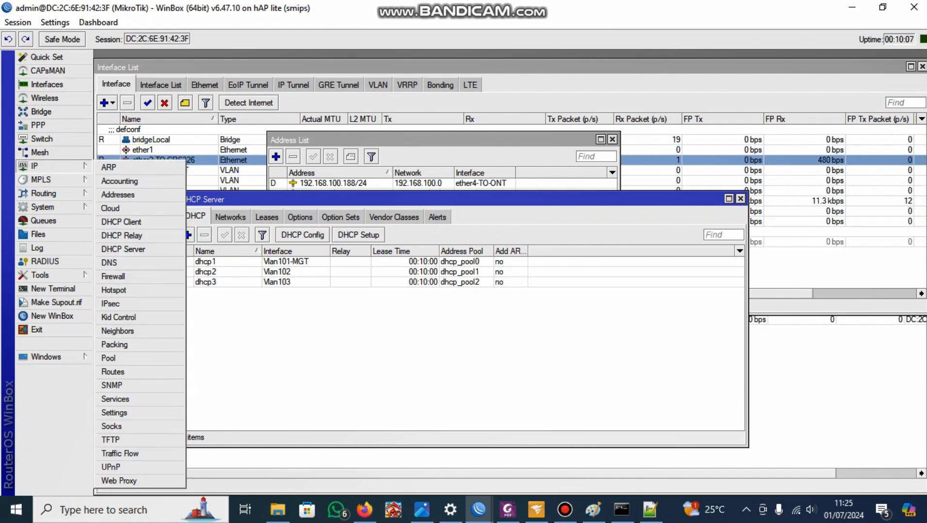
{"action": "left_click", "coordinate": [113, 276]}
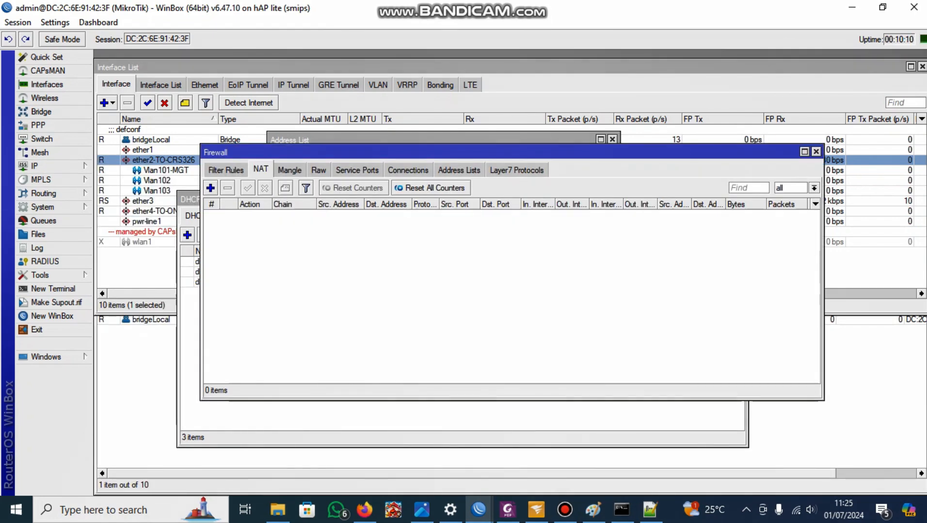
{"action": "left_click", "coordinate": [211, 188]}
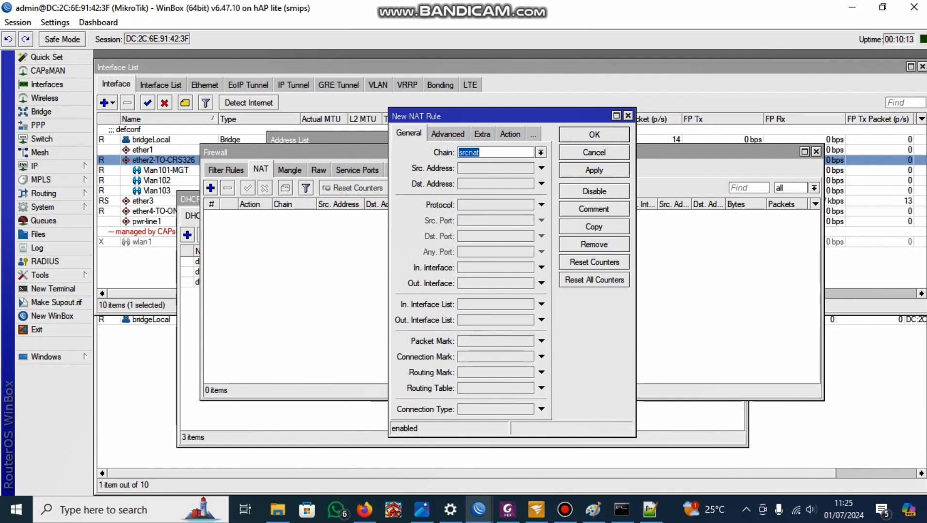
{"action": "left_click_drag", "start_coordinate": [389, 273], "coordinate": [169, 273]}
{"action": "left_click", "coordinate": [289, 135]}
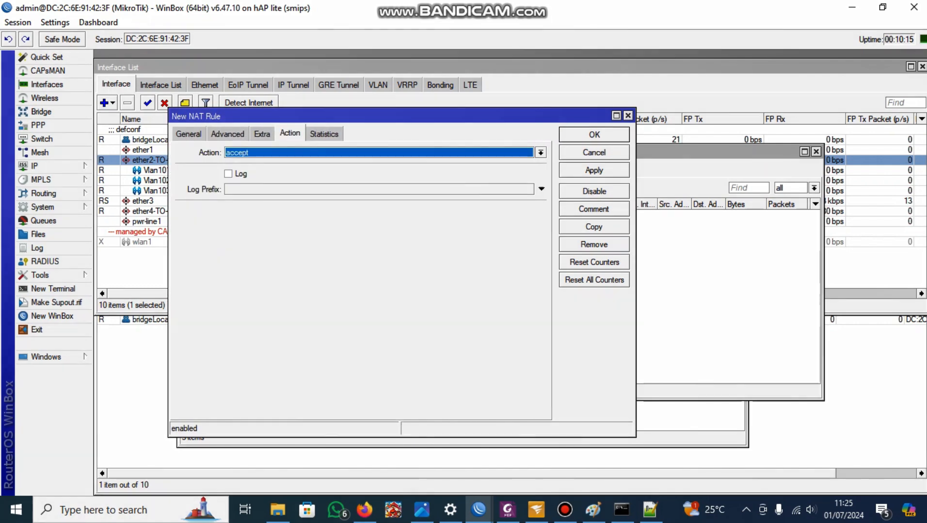
{"action": "left_click", "coordinate": [540, 153]}
{"action": "key", "text": "Return"}
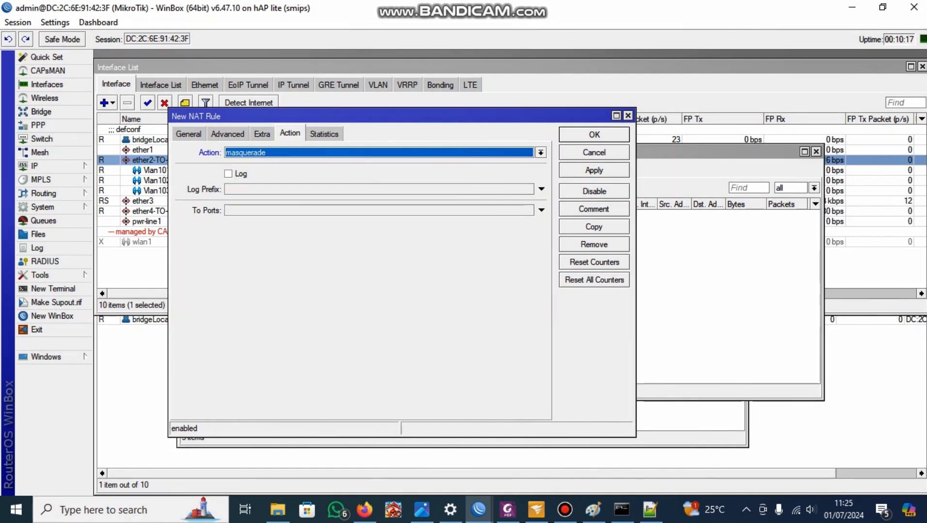
{"action": "left_click", "coordinate": [594, 171]}
{"action": "left_click", "coordinate": [594, 134]}
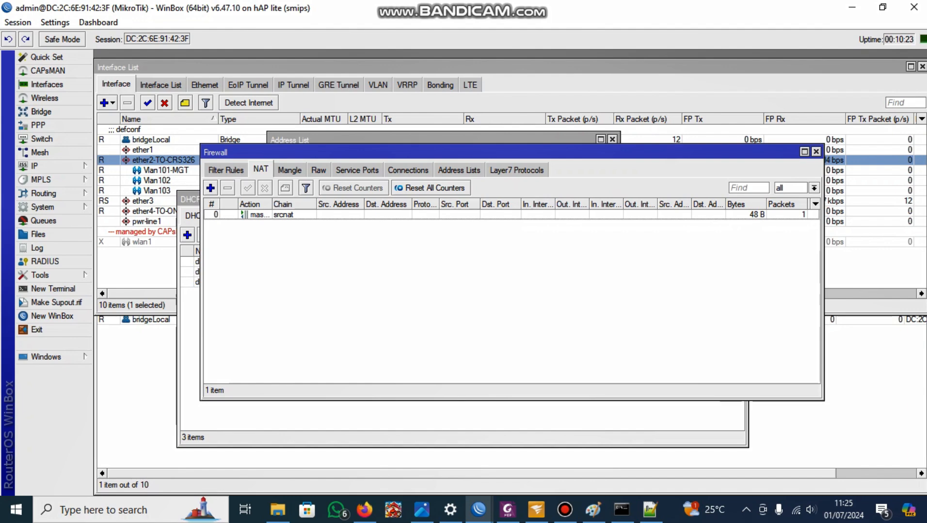
- Check the router's DNS settings and close them without making changes
{"action": "left_click", "coordinate": [34, 165]}
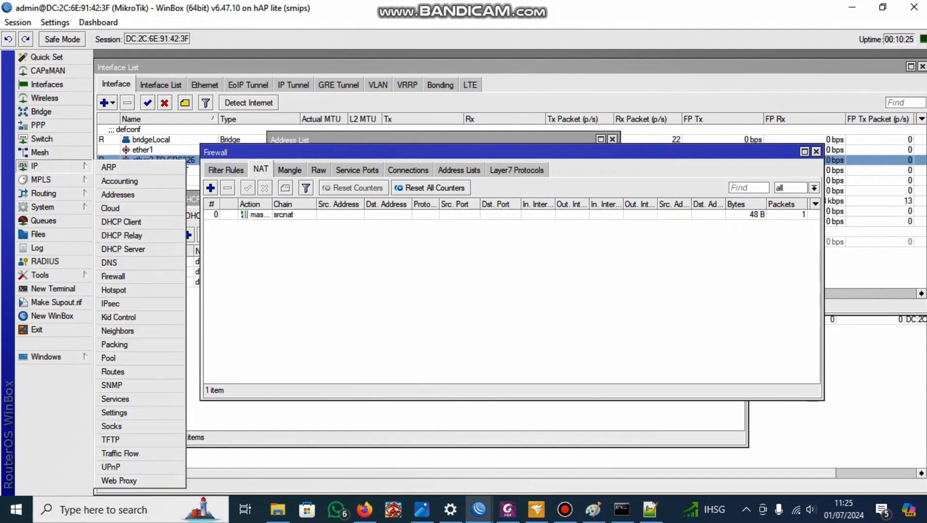
{"action": "left_click", "coordinate": [116, 263]}
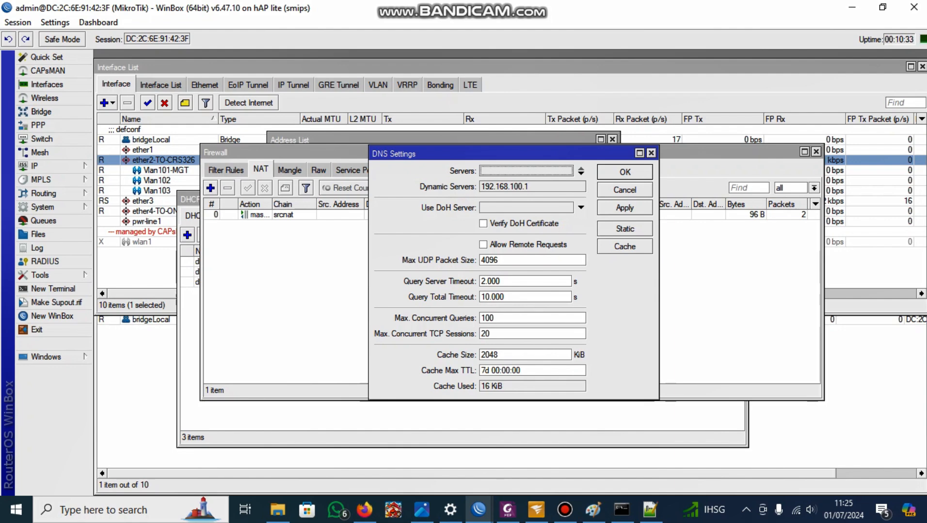
{"action": "key", "text": "Escape"}
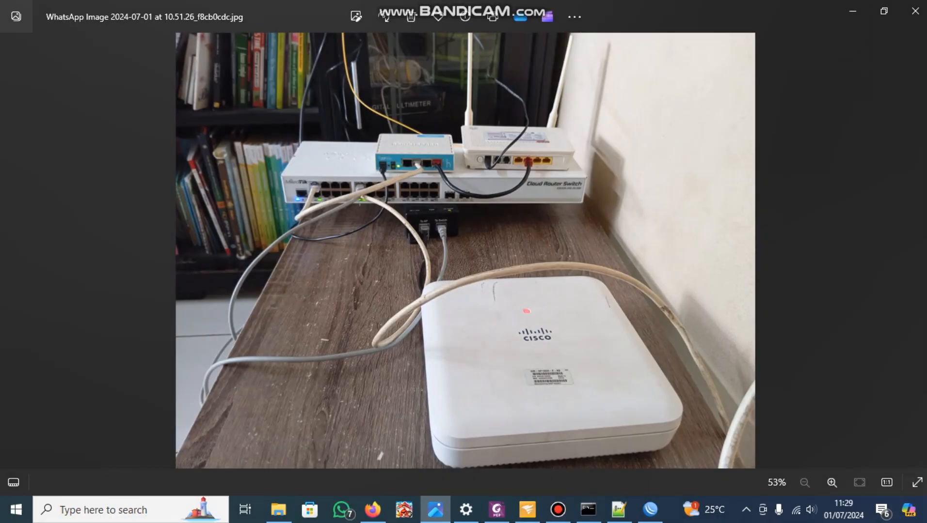
- Switch to the WinBox session of the CRS326, maximize its window and dismiss the password change request
{"action": "left_click", "coordinate": [650, 510]}
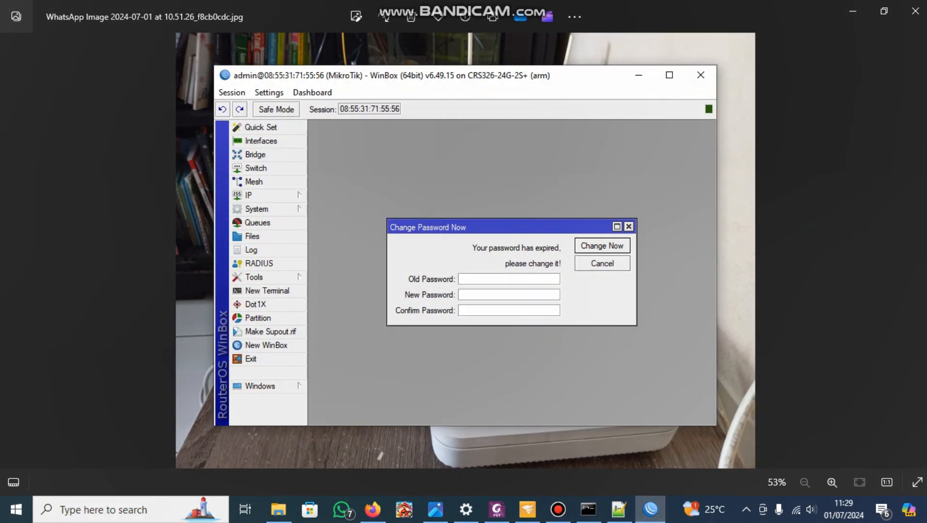
{"action": "left_click", "coordinate": [668, 76]}
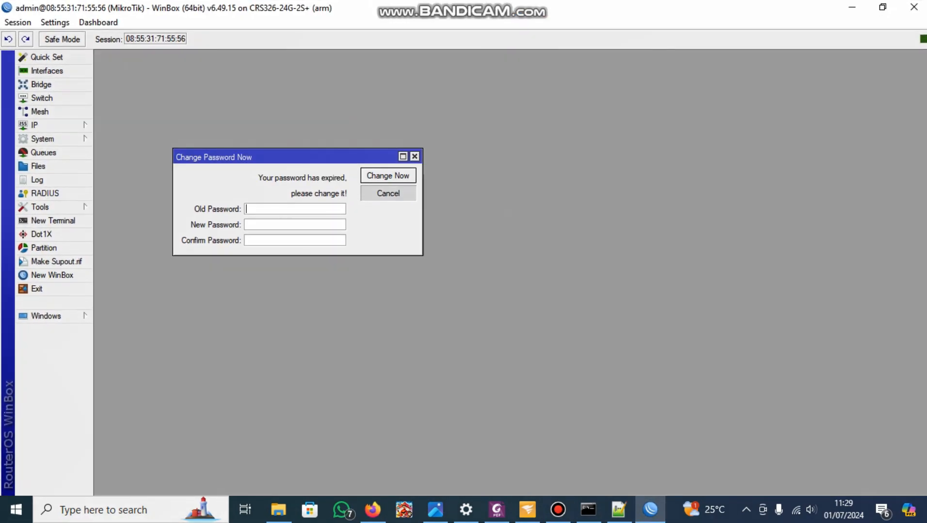
{"action": "left_click", "coordinate": [388, 193]}
- Remove ether5 through ether24, sfp-sfpplus1 and sfp-sfpplus2 from the default bridge's ports on the CRS326
{"action": "left_click", "coordinate": [41, 84]}
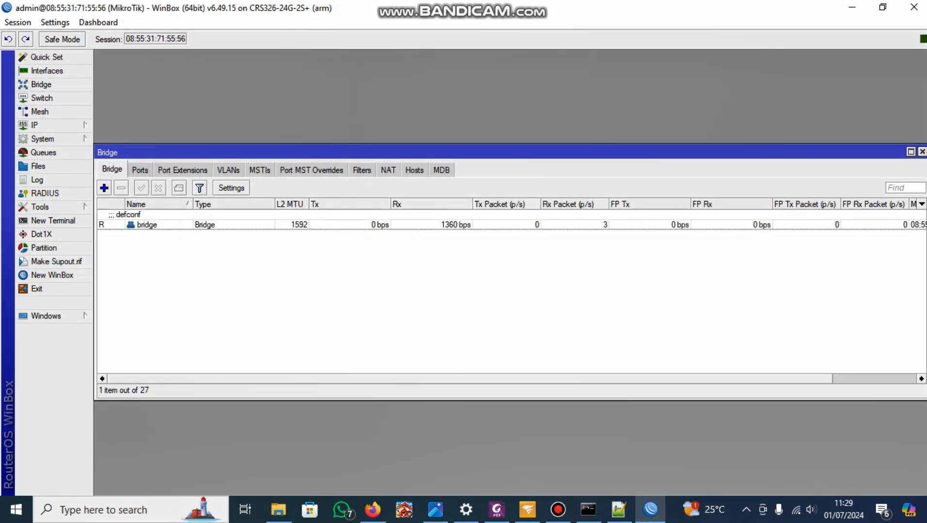
{"action": "left_click", "coordinate": [140, 170]}
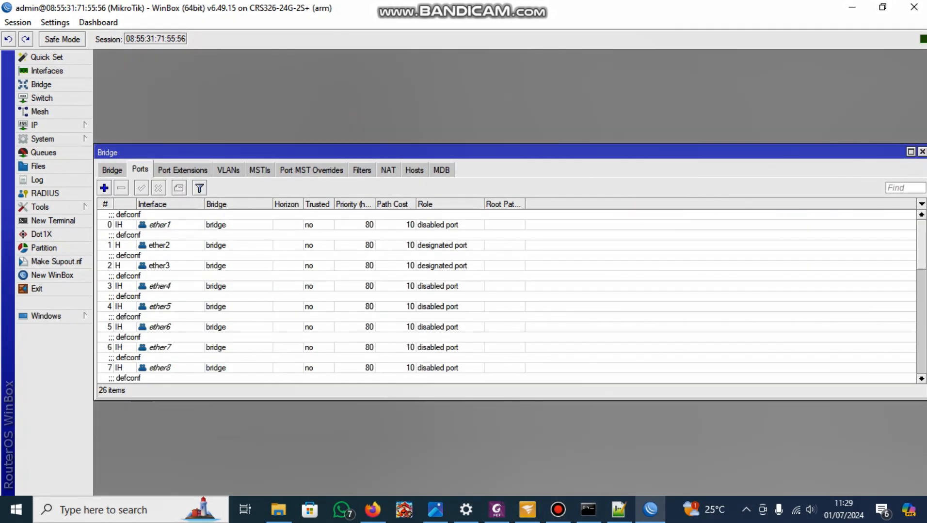
{"action": "scroll", "coordinate": [507, 296], "scroll_direction": "down", "scroll_amount": 6}
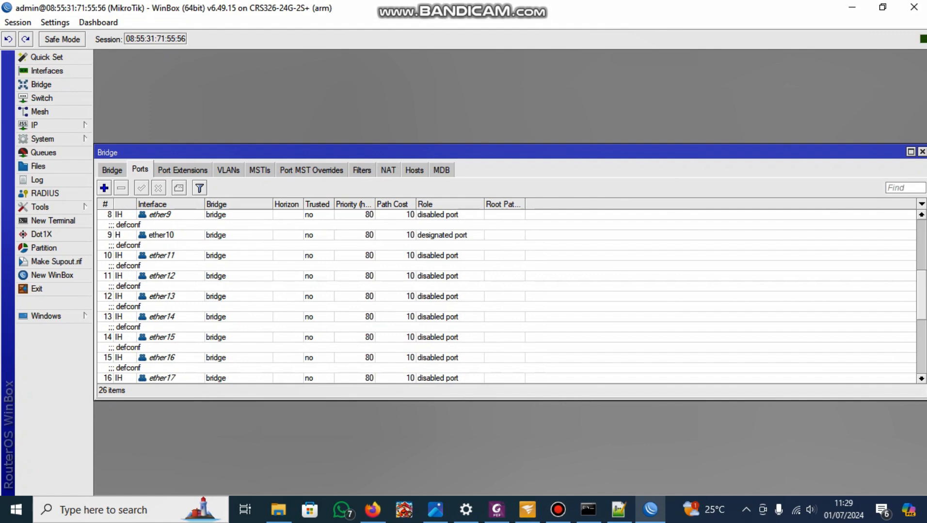
{"action": "double_click", "coordinate": [506, 152]}
{"action": "scroll", "coordinate": [507, 295], "scroll_direction": "up", "scroll_amount": 2}
{"action": "scroll", "coordinate": [506, 296], "scroll_direction": "down", "scroll_amount": 2}
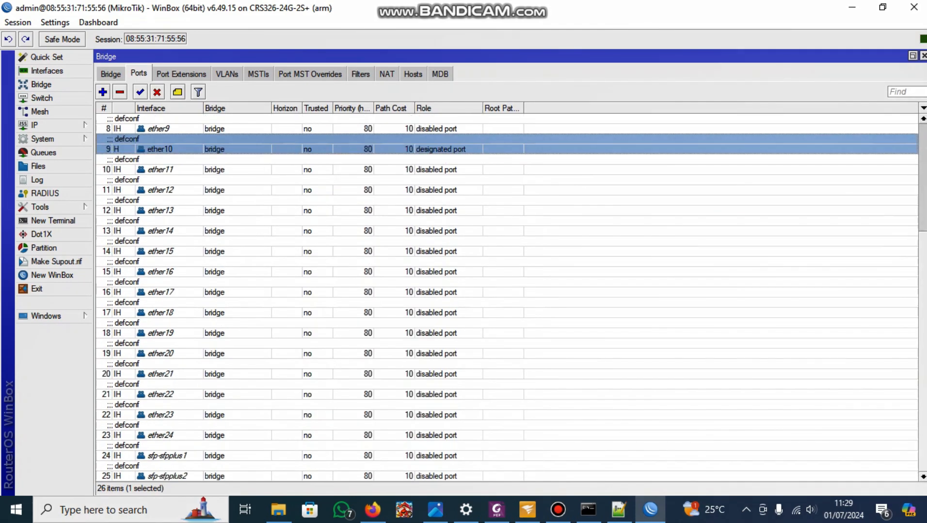
{"action": "scroll", "coordinate": [506, 295], "scroll_direction": "up", "scroll_amount": 6}
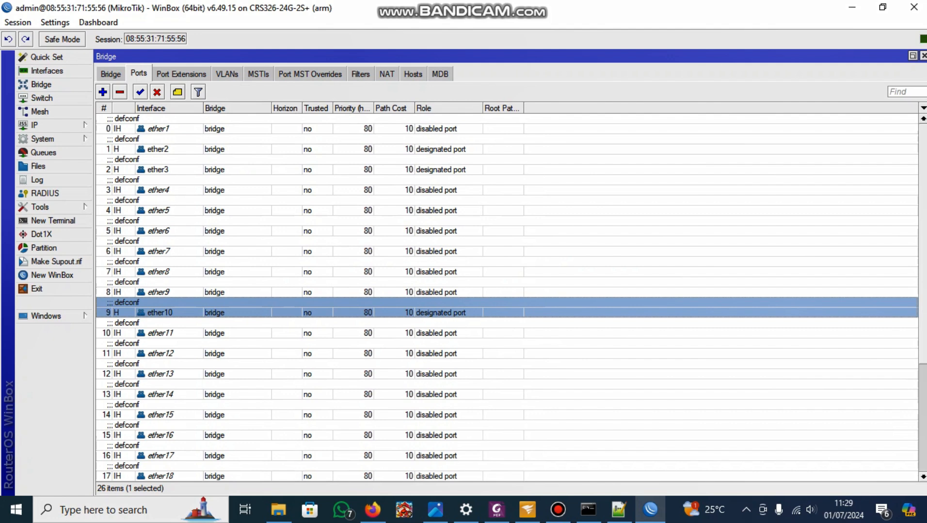
{"action": "left_click", "coordinate": [310, 210]}
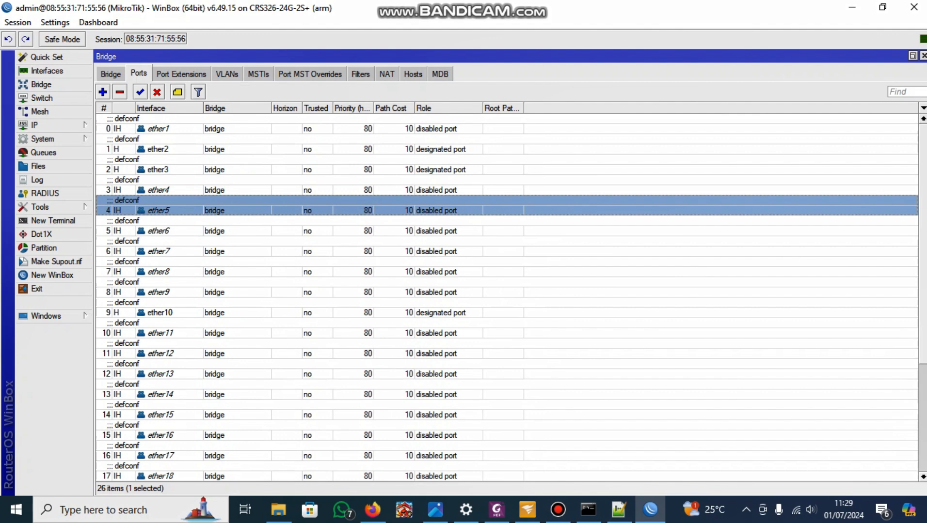
{"action": "scroll", "coordinate": [507, 295], "scroll_direction": "down", "scroll_amount": 6}
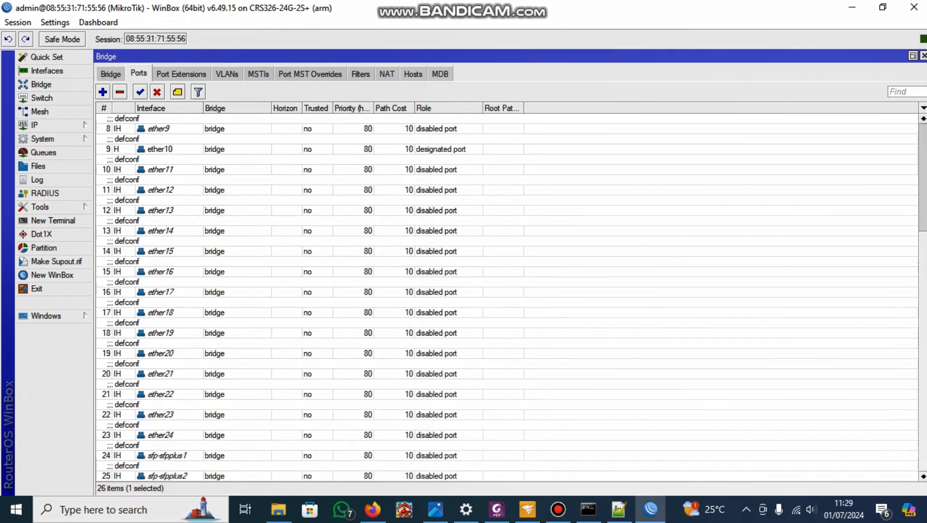
{"action": "left_click", "coordinate": [310, 476], "text": "shift"}
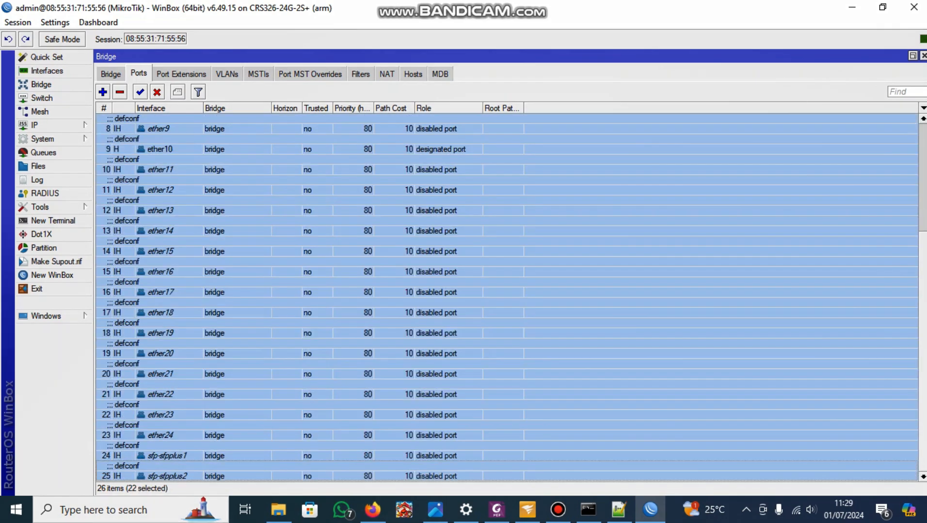
{"action": "key", "text": "Delete"}
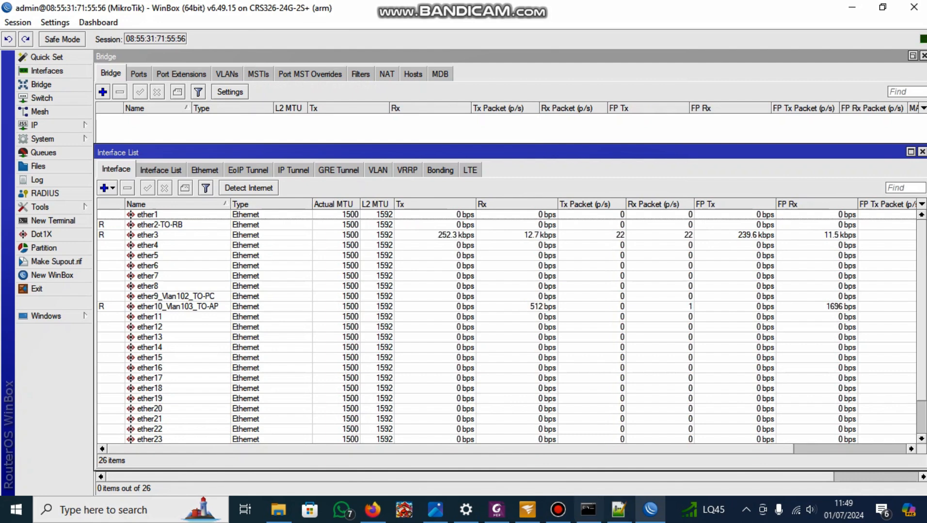
- Review the network topology diagram in Foxit PDF Editor and locate ether2-TO-RB in the CRS326 interface list in WinBox
{"action": "left_click", "coordinate": [496, 510]}
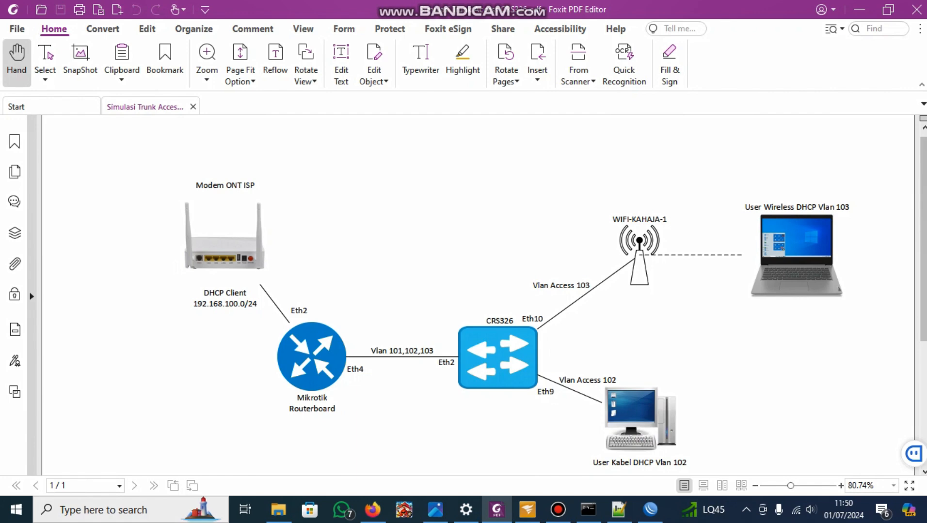
{"action": "left_click", "coordinate": [860, 10]}
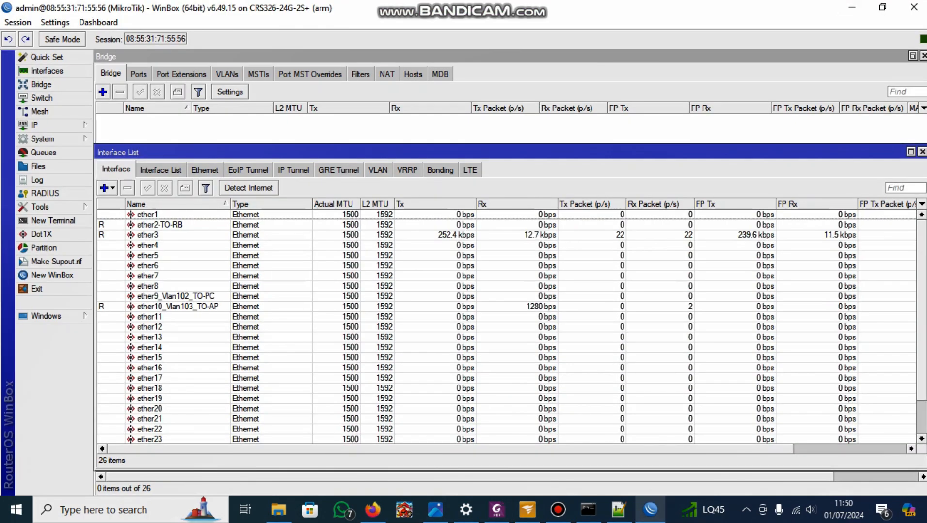
{"action": "left_click", "coordinate": [160, 224]}
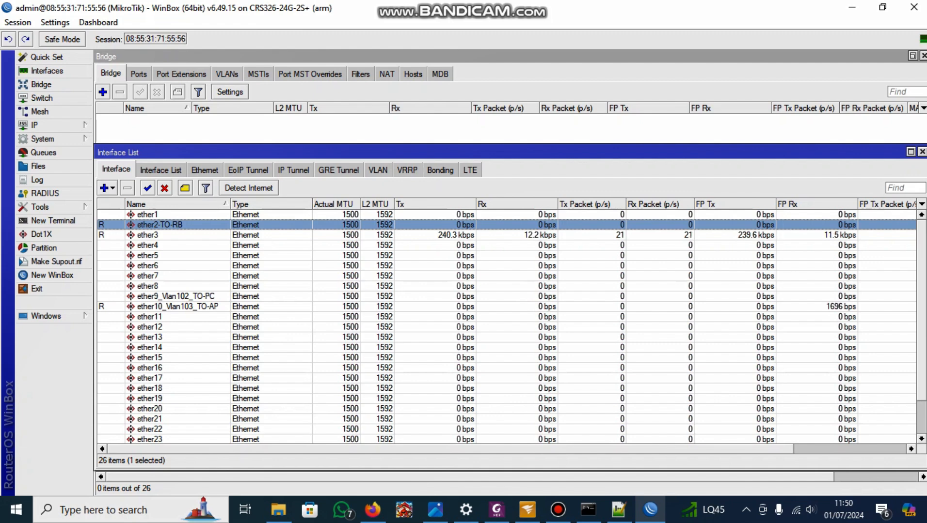
- Create a new bridge on the CRS326 with VLAN filtering enabled and all other settings left at their defaults
{"action": "left_click", "coordinate": [41, 85]}
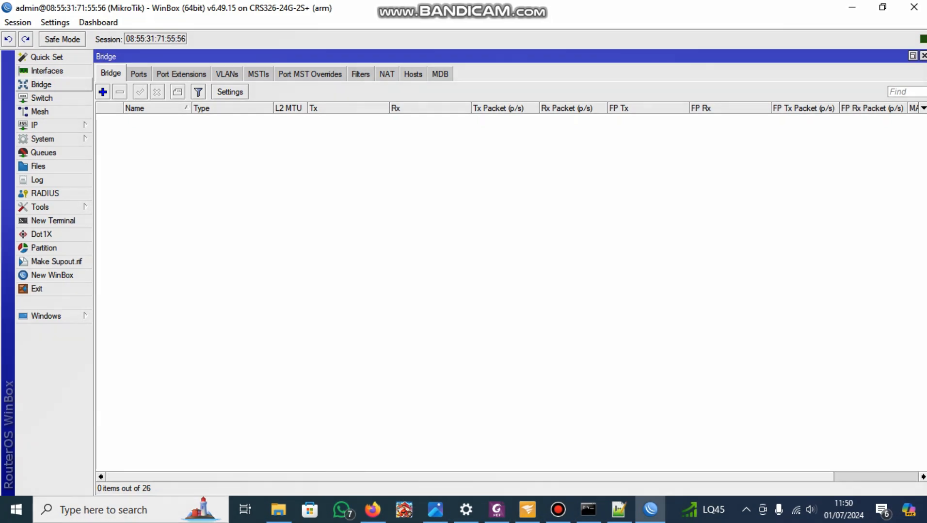
{"action": "left_click", "coordinate": [103, 92]}
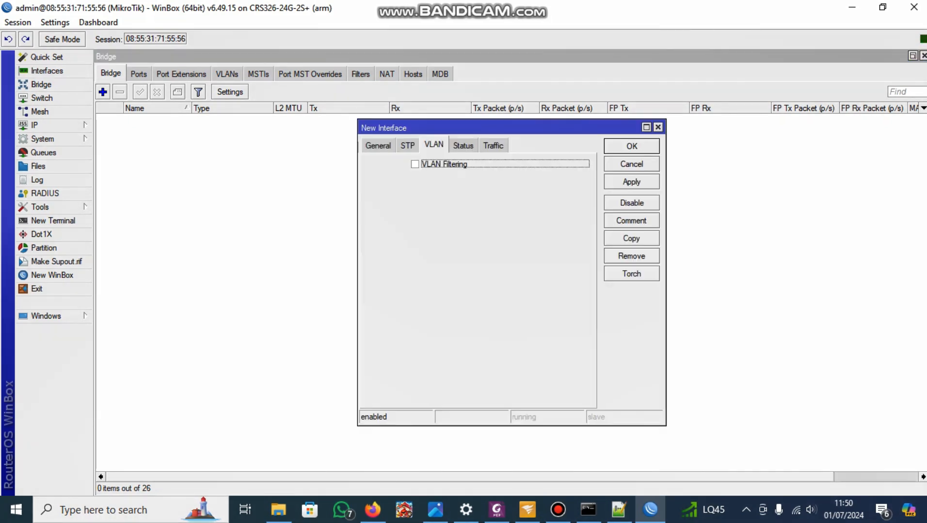
{"action": "left_click", "coordinate": [378, 146]}
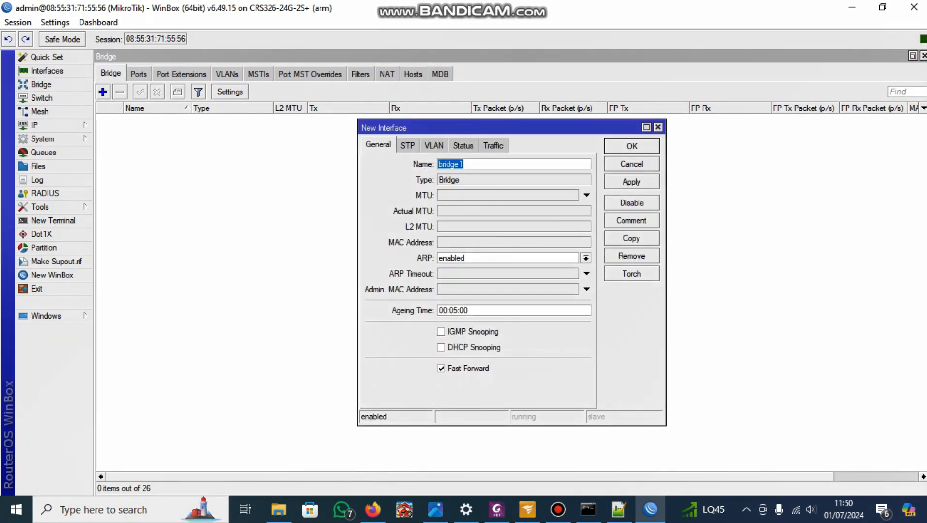
{"action": "left_click", "coordinate": [434, 145]}
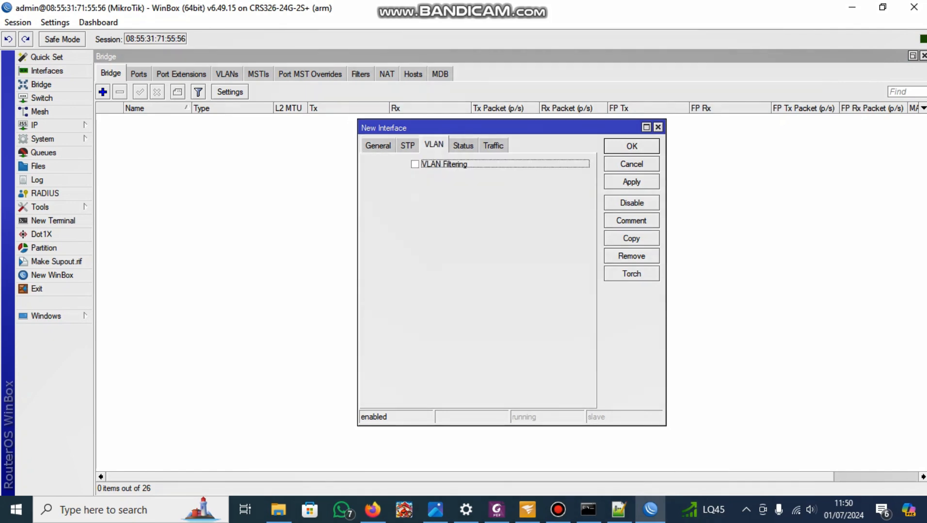
{"action": "left_click", "coordinate": [415, 164]}
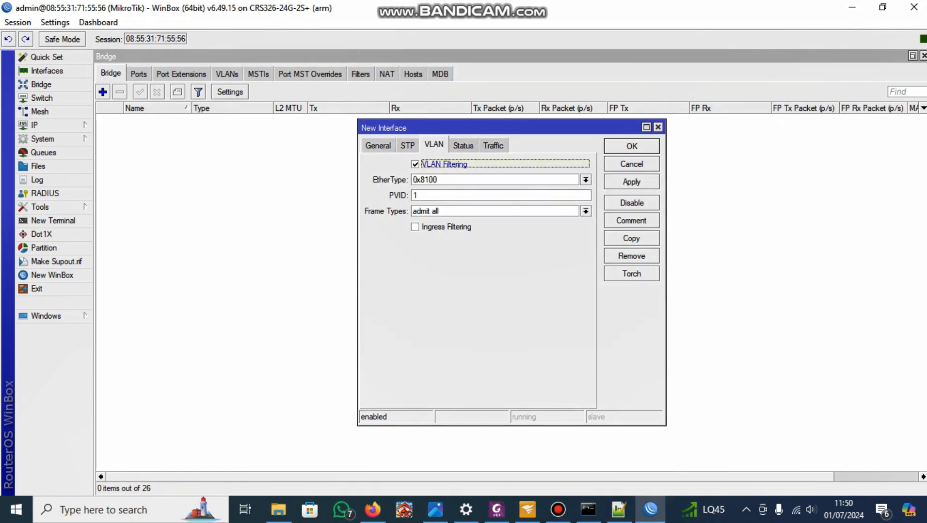
{"action": "left_click", "coordinate": [631, 182]}
{"action": "left_click", "coordinate": [630, 146]}
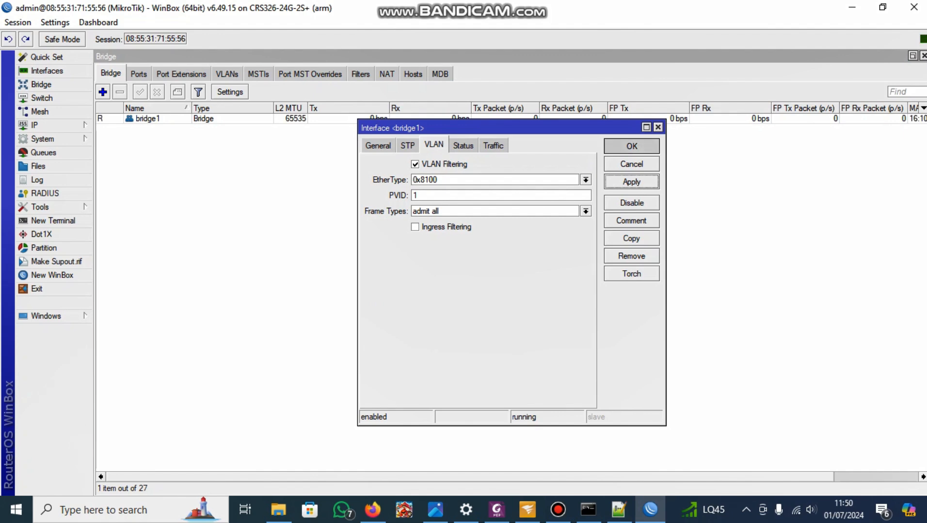
- Add ether2-TO-RB as a port of bridge1, leaving its VLAN settings at their defaults
{"action": "left_click", "coordinate": [138, 74]}
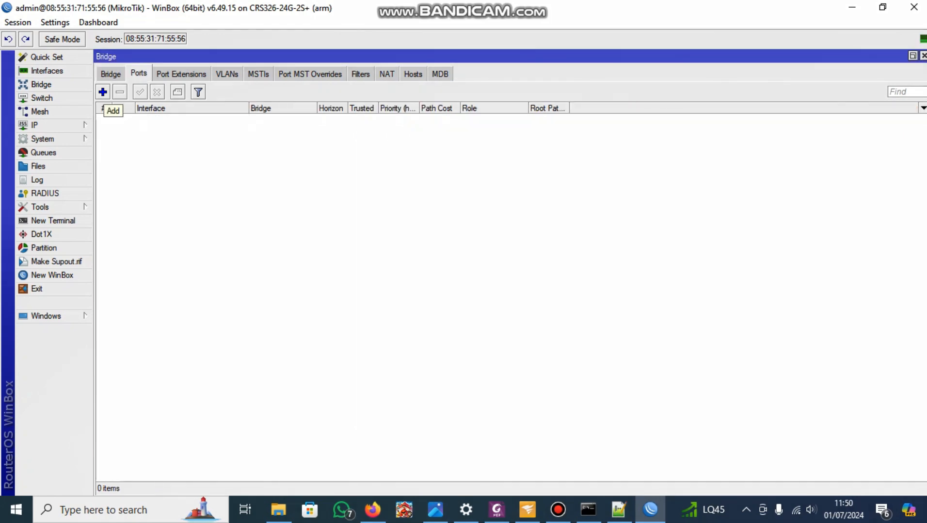
{"action": "left_click", "coordinate": [102, 92]}
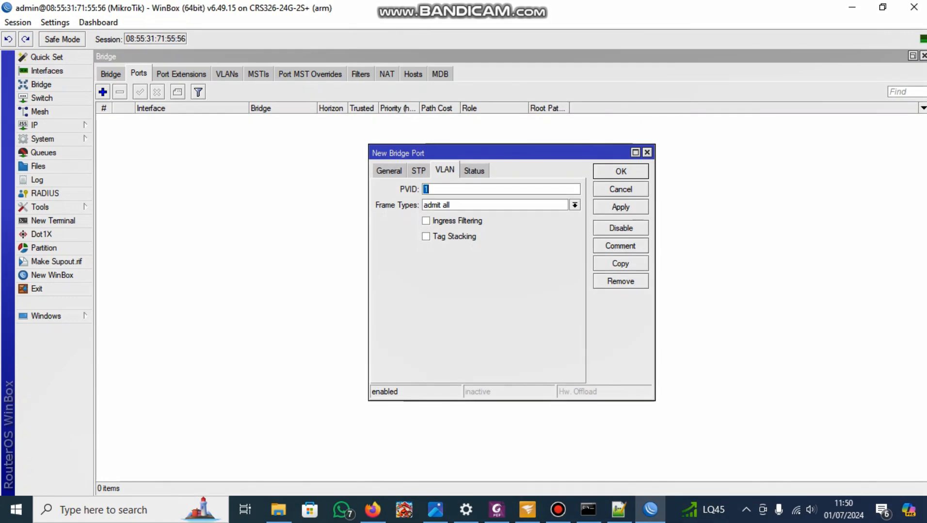
{"action": "left_click", "coordinate": [389, 171]}
{"action": "left_click", "coordinate": [575, 189]}
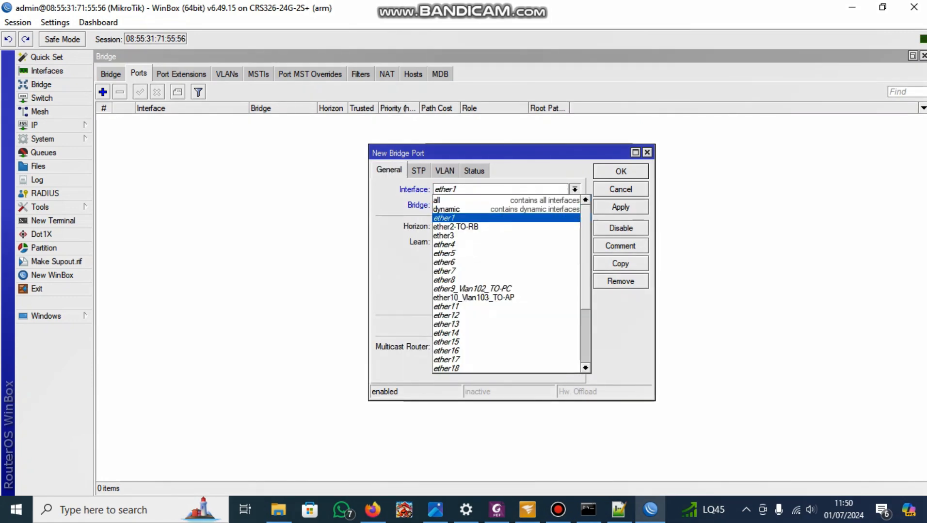
{"action": "key", "text": "Return"}
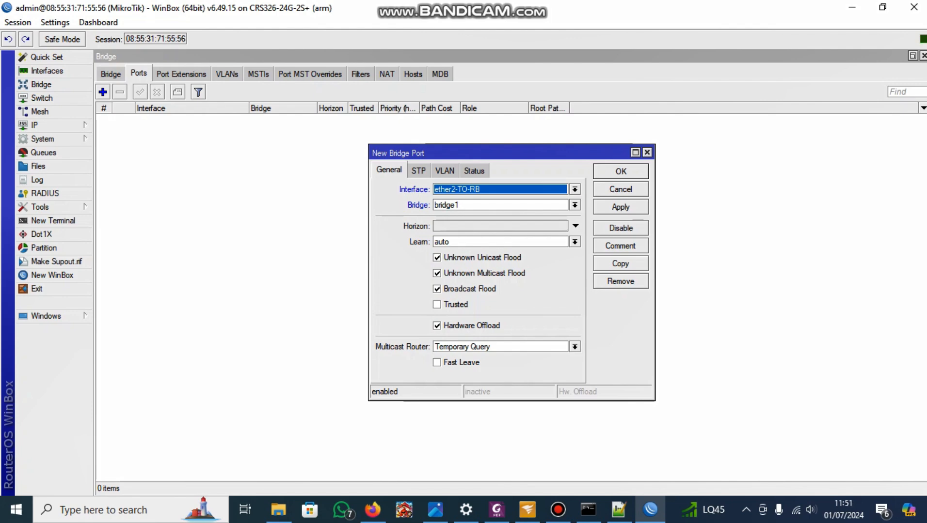
{"action": "left_click", "coordinate": [620, 208]}
{"action": "left_click", "coordinate": [621, 171]}
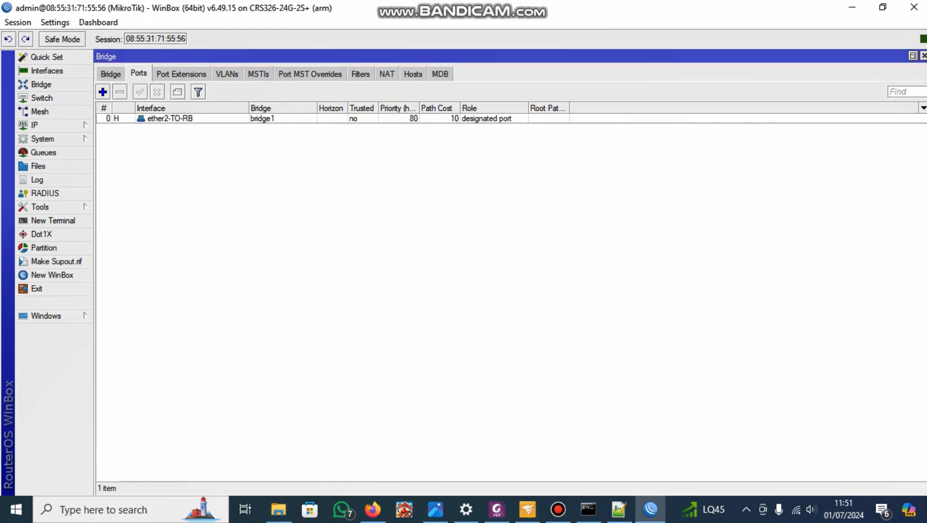
- Add ether9_Vlan102_TO-PC as a port of bridge1 with PVID 102
{"action": "left_click", "coordinate": [102, 92]}
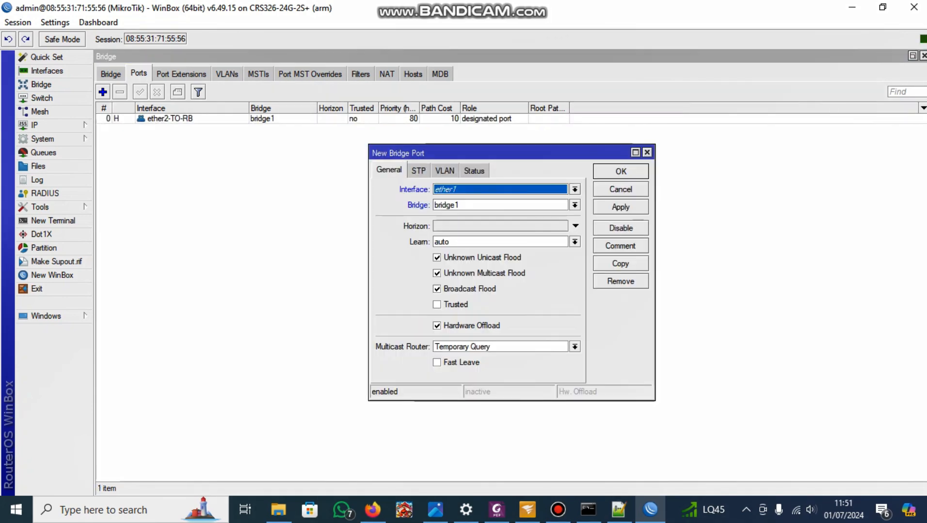
{"action": "left_click", "coordinate": [575, 190]}
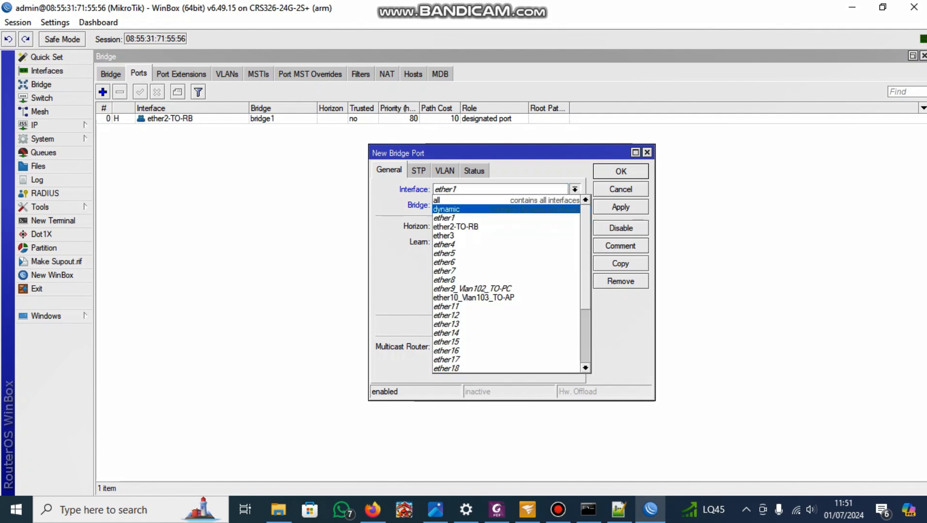
{"action": "left_click", "coordinate": [489, 288]}
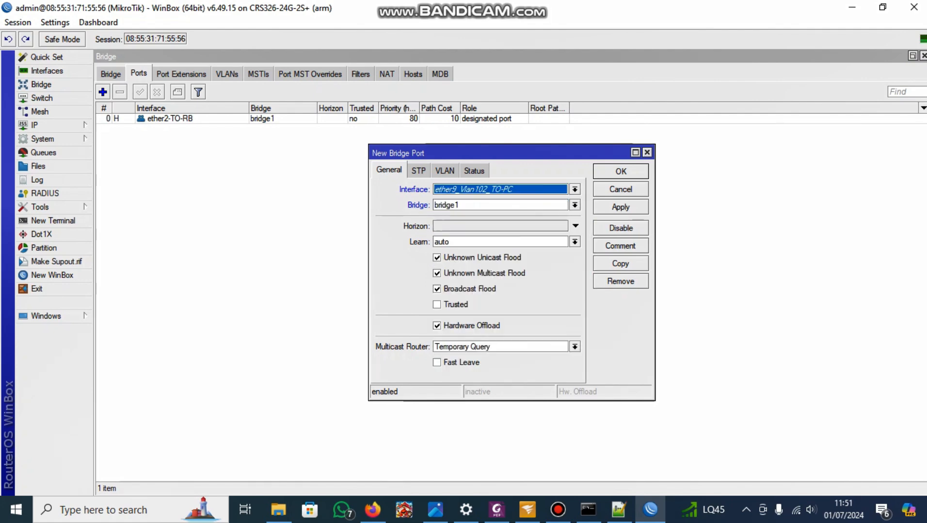
{"action": "left_click", "coordinate": [444, 170]}
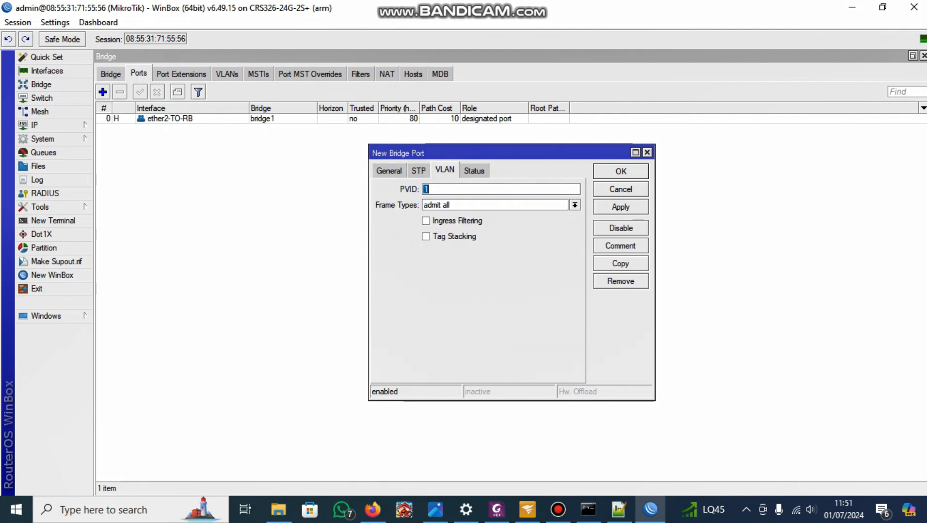
{"action": "type", "text": "102"}
{"action": "left_click", "coordinate": [389, 171]}
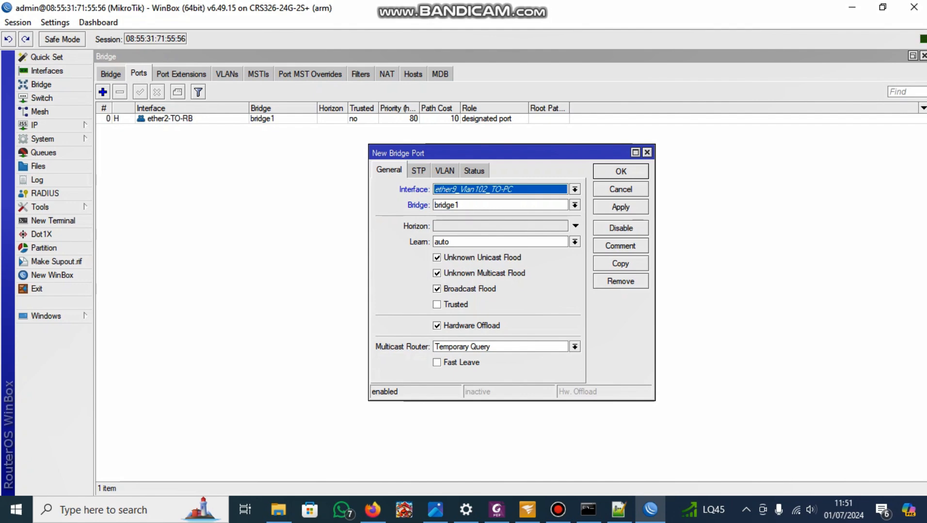
{"action": "left_click", "coordinate": [620, 207]}
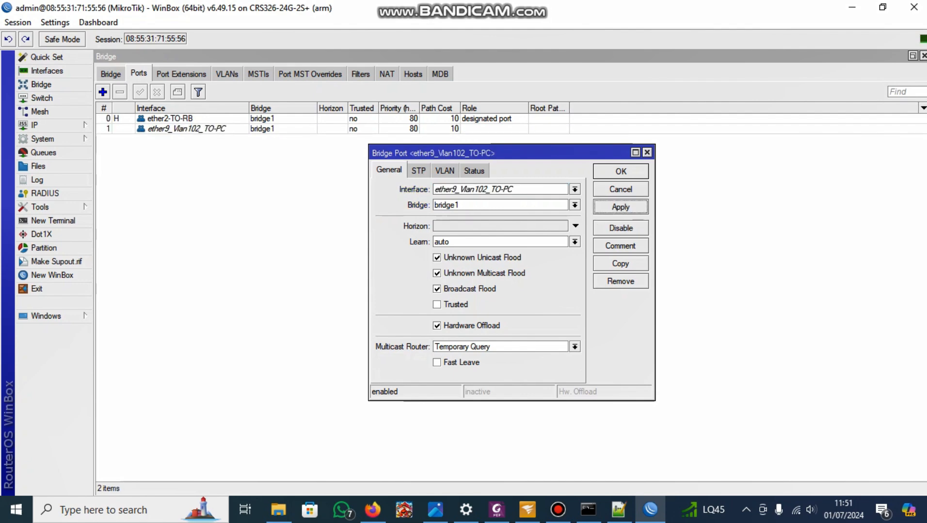
{"action": "left_click", "coordinate": [620, 171]}
- Add ether10_Vlan103_TO-AP as a port of bridge1 with PVID 103
{"action": "left_click", "coordinate": [102, 92]}
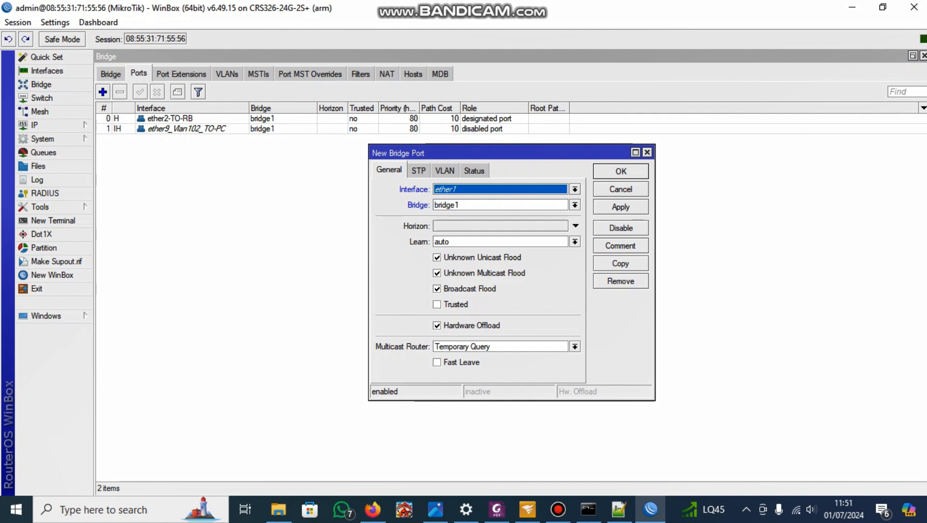
{"action": "left_click", "coordinate": [444, 171]}
{"action": "double_click", "coordinate": [426, 190]}
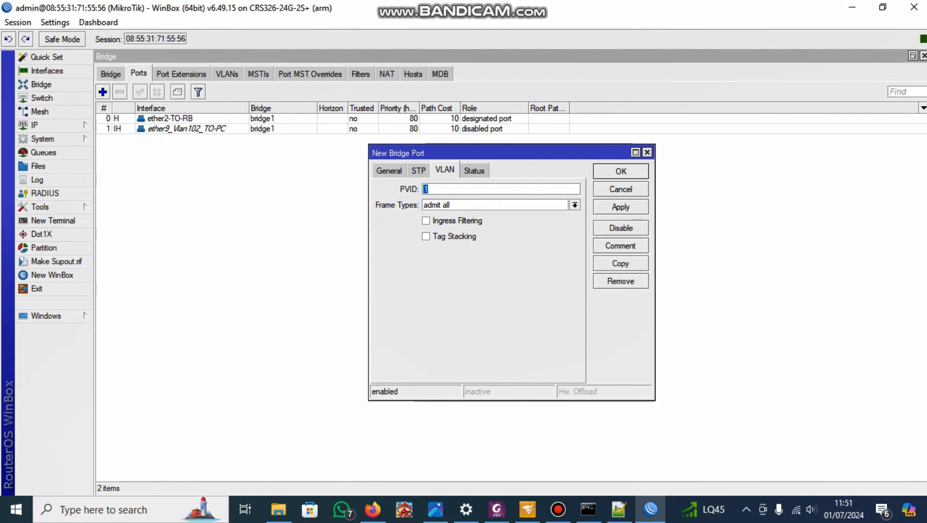
{"action": "type", "text": "103"}
{"action": "left_click", "coordinate": [389, 171]}
{"action": "left_click", "coordinate": [574, 190]}
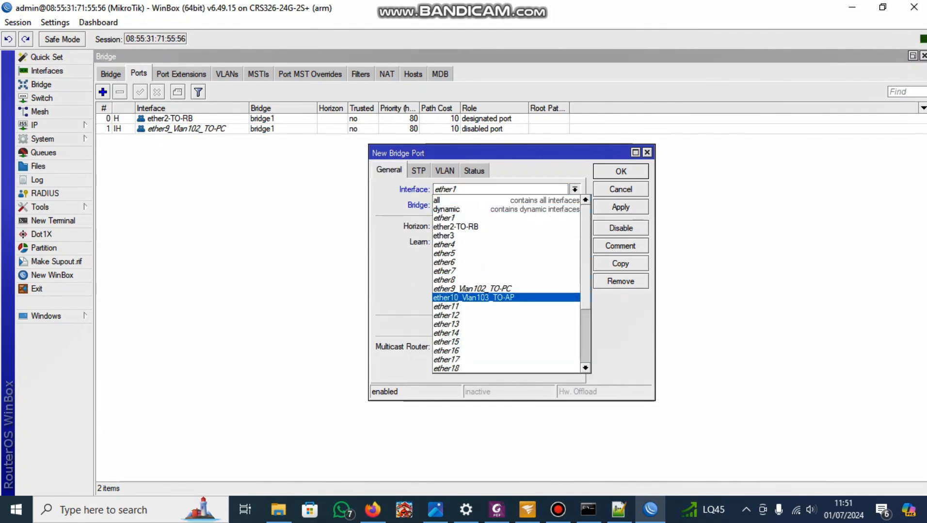
{"action": "left_click", "coordinate": [489, 298]}
{"action": "left_click", "coordinate": [621, 208]}
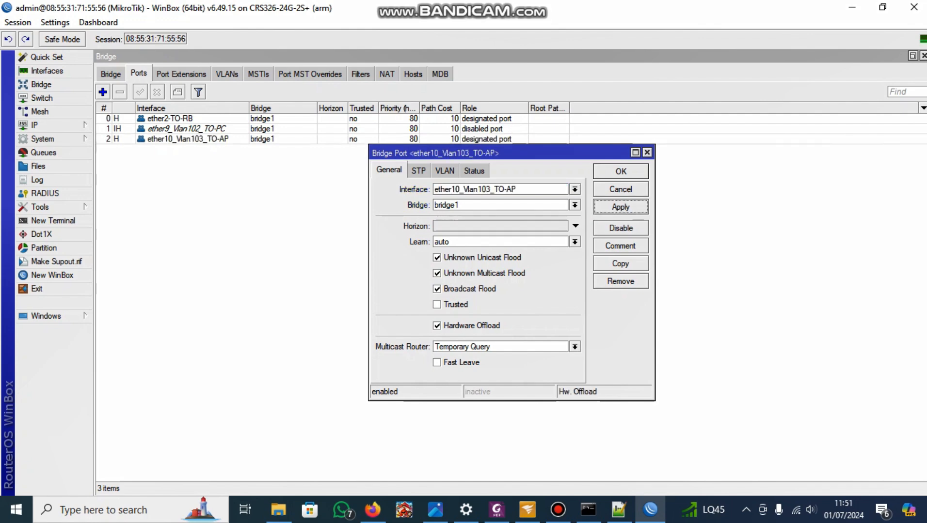
{"action": "left_click", "coordinate": [620, 172]}
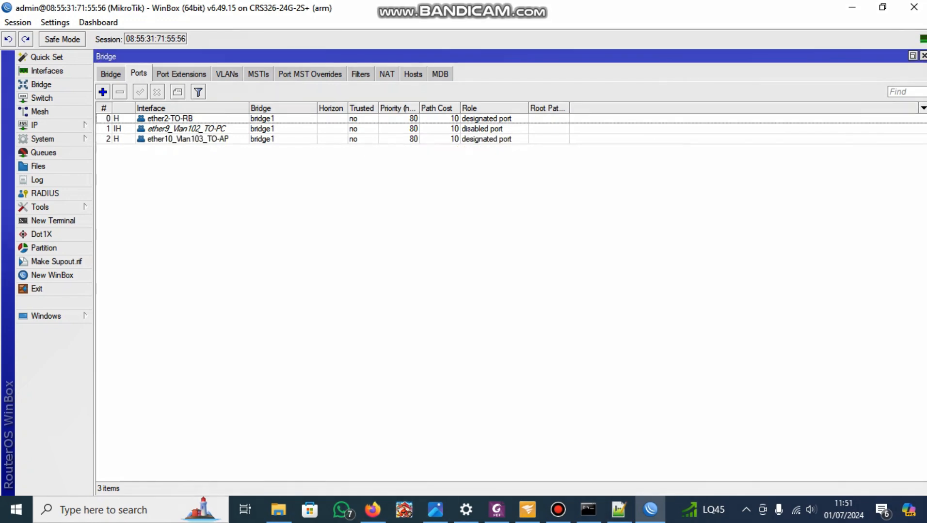
{"action": "left_click", "coordinate": [170, 119]}
{"action": "left_click", "coordinate": [187, 129]}
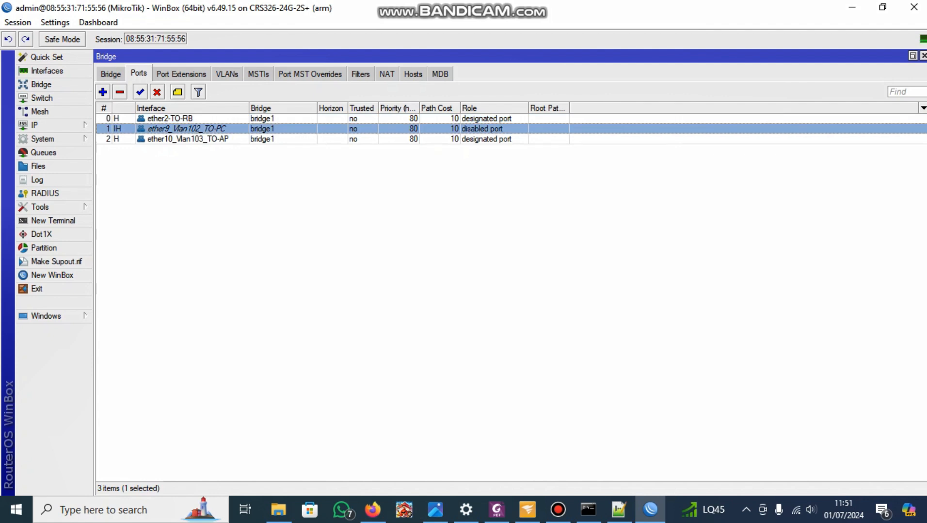
{"action": "left_click", "coordinate": [187, 139]}
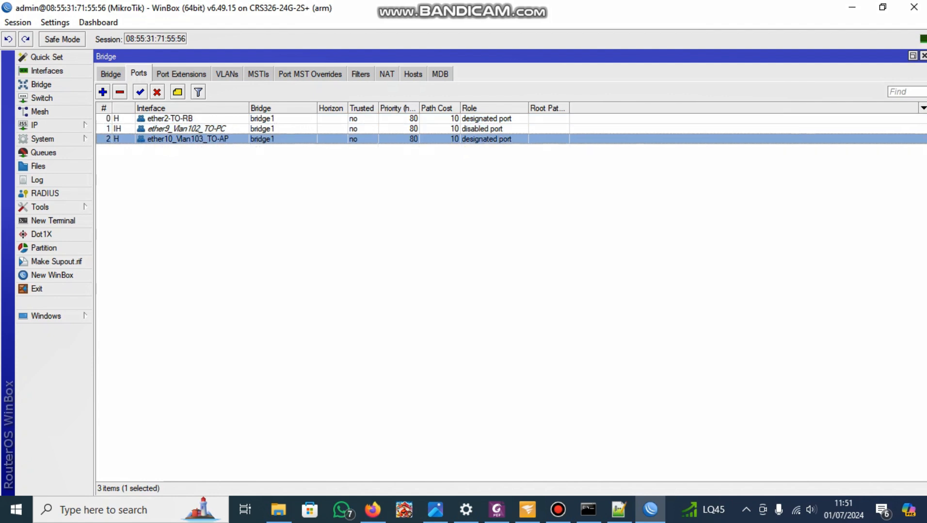
- Add a bridge VLAN entry on bridge1 for VLAN ID 101 with ether2-TO-RB and bridge1 as tagged members
{"action": "left_click", "coordinate": [227, 74]}
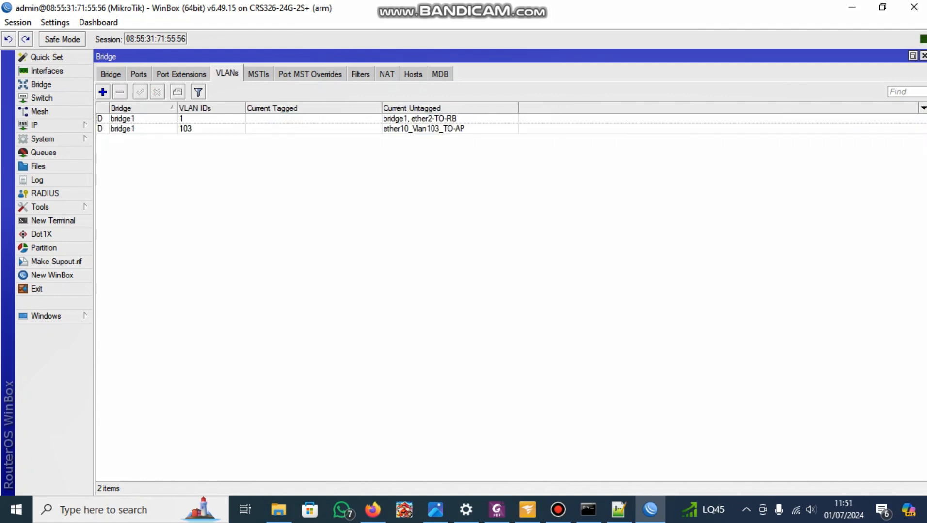
{"action": "left_click", "coordinate": [103, 92]}
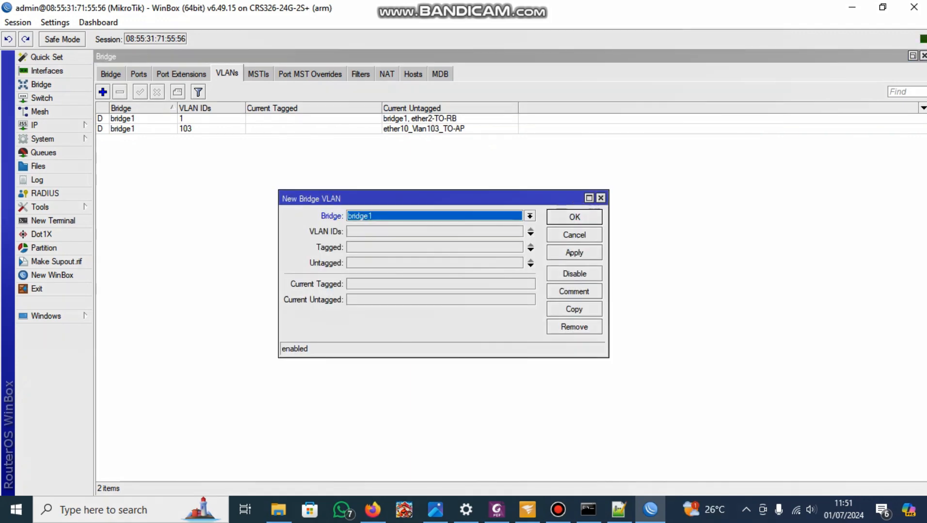
{"action": "left_click", "coordinate": [434, 232]}
{"action": "type", "text": "101"}
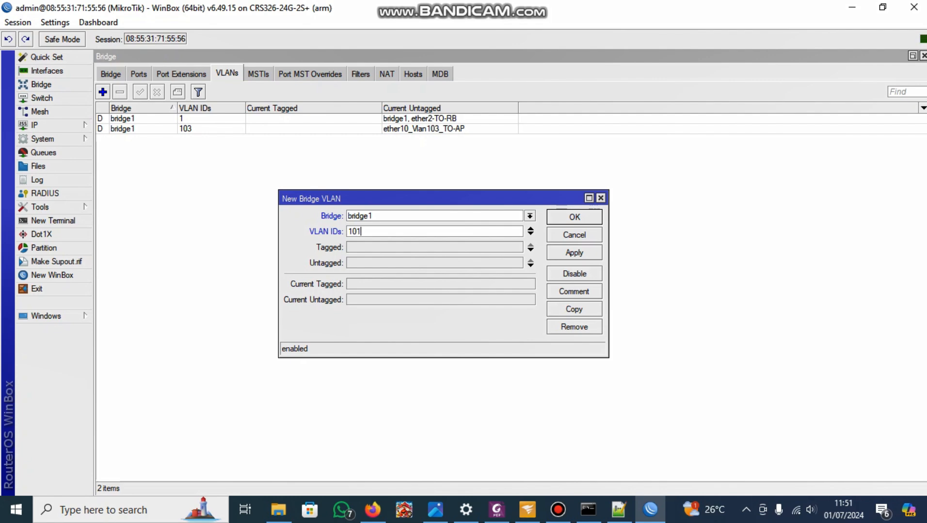
{"action": "key", "text": "Tab"}
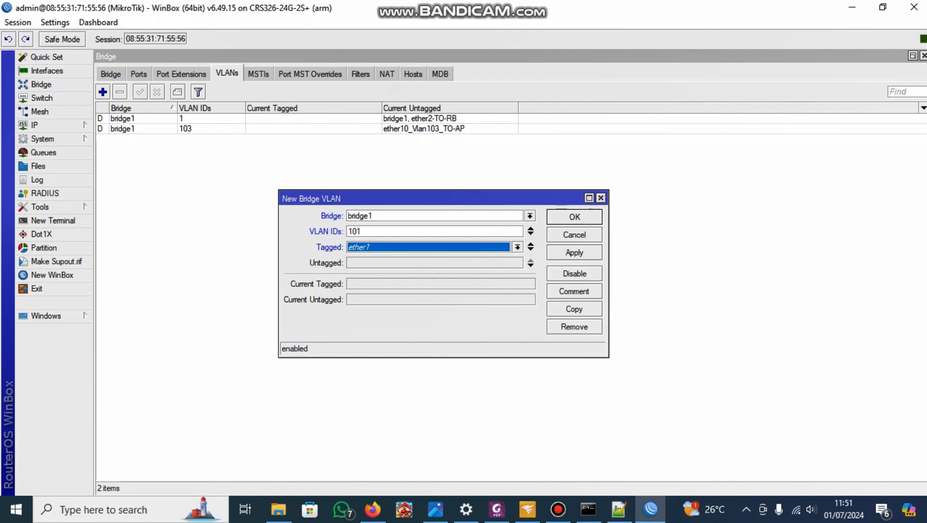
{"action": "left_click", "coordinate": [517, 247]}
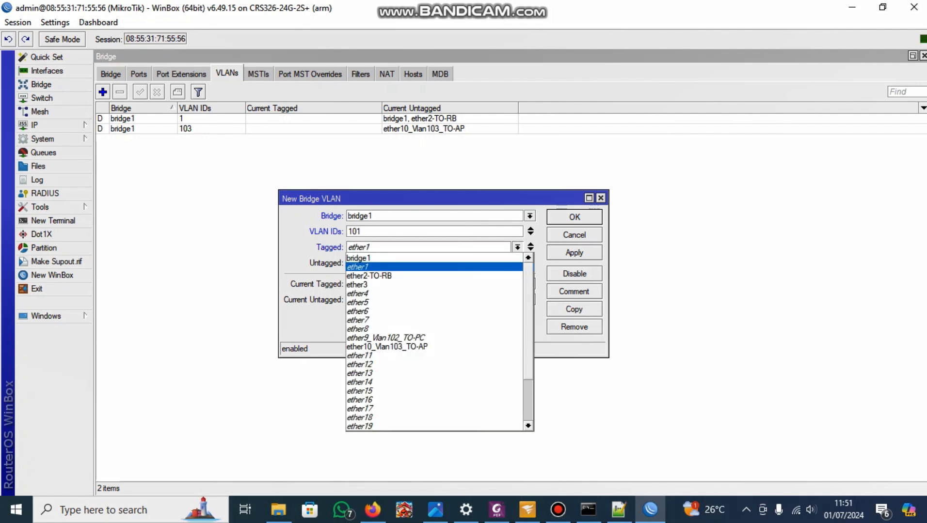
{"action": "key", "text": "Down"}
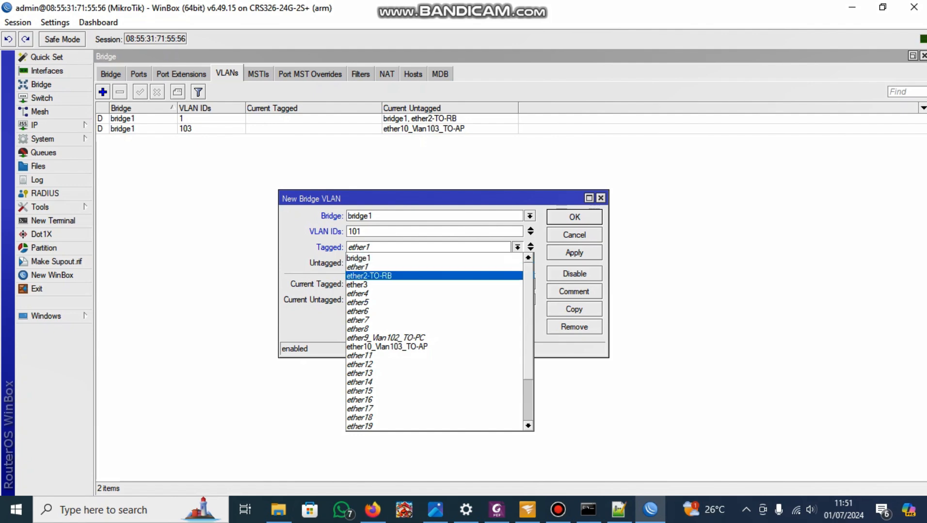
{"action": "key", "text": "Return"}
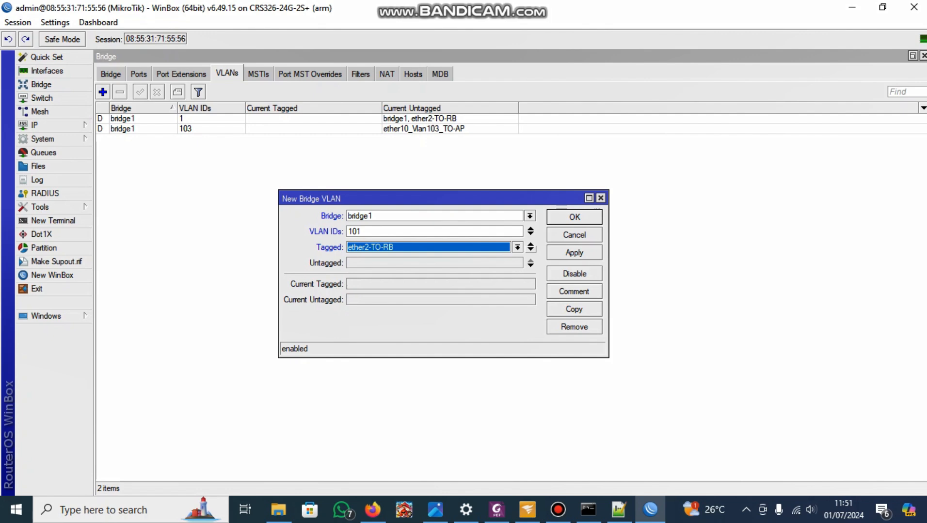
{"action": "left_click", "coordinate": [530, 250]}
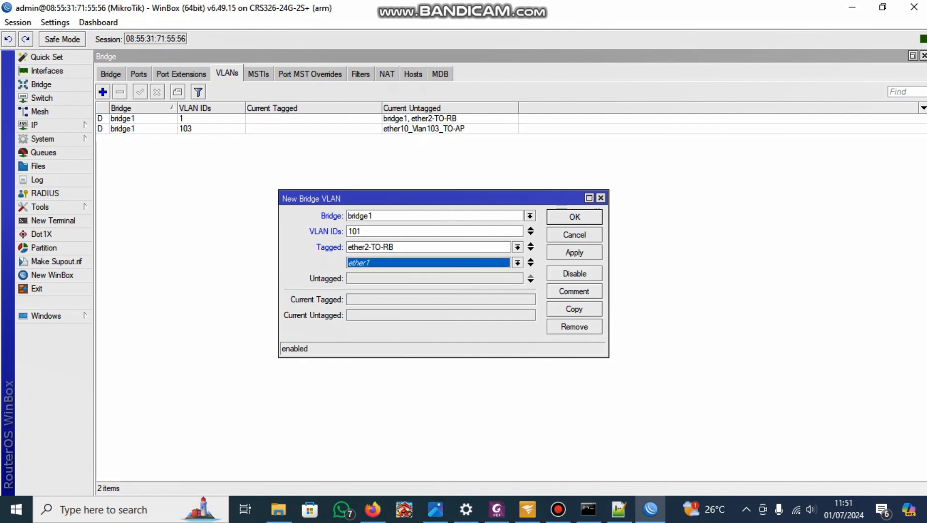
{"action": "left_click", "coordinate": [517, 263]}
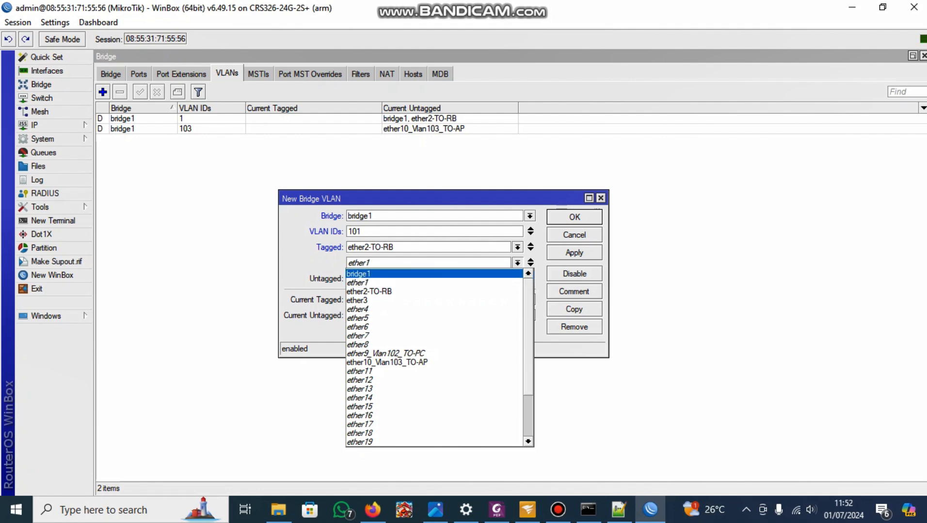
{"action": "key", "text": "Return"}
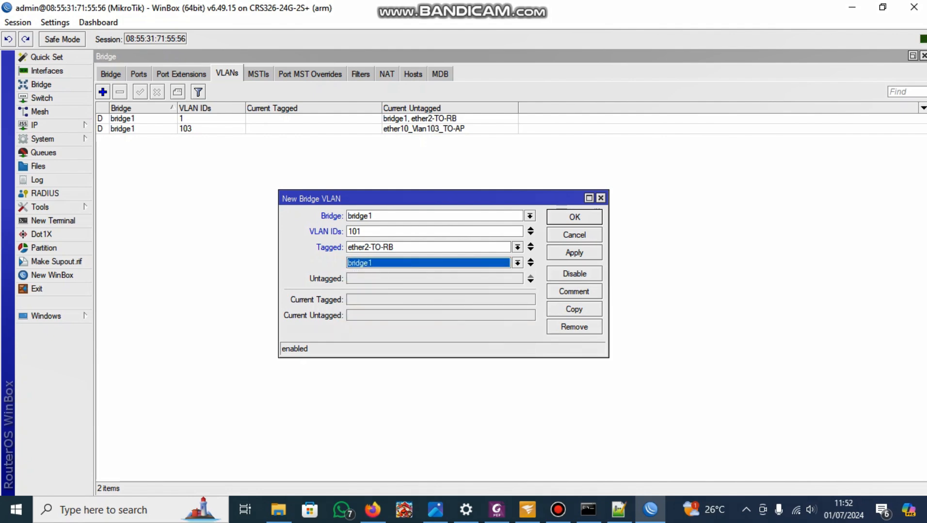
{"action": "left_click", "coordinate": [574, 252]}
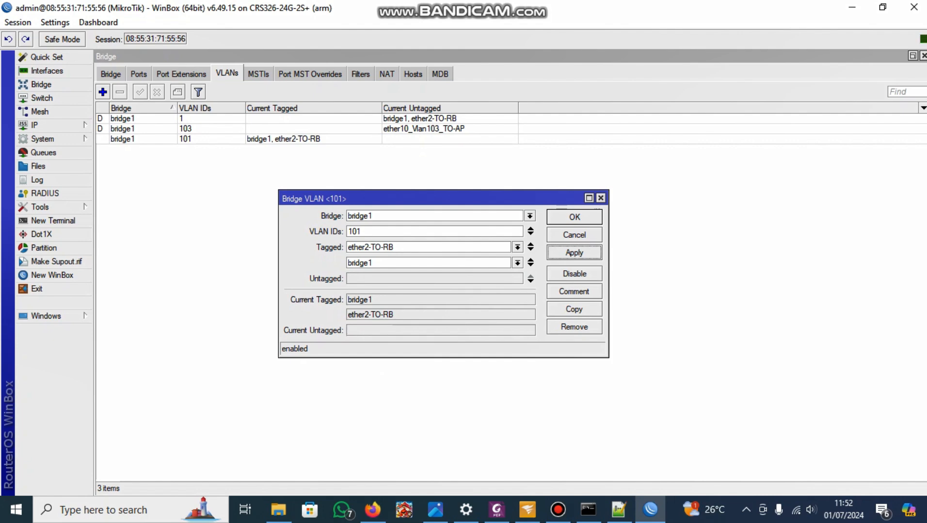
- Add a bridge VLAN entry on bridge1 for VLAN ID 102 with ether2-TO-RB tagged and ether9_Vlan102_TO-PC untagged
{"action": "key", "text": "Return"}
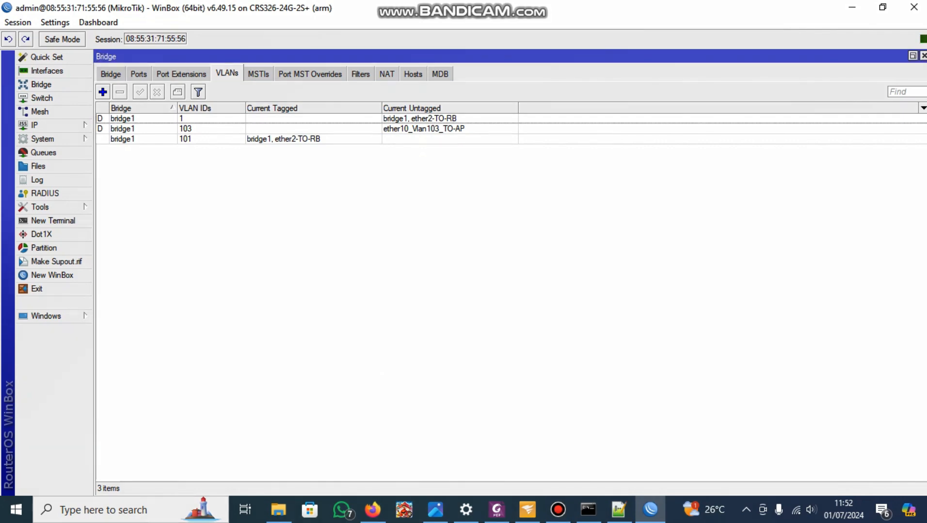
{"action": "left_click", "coordinate": [102, 91]}
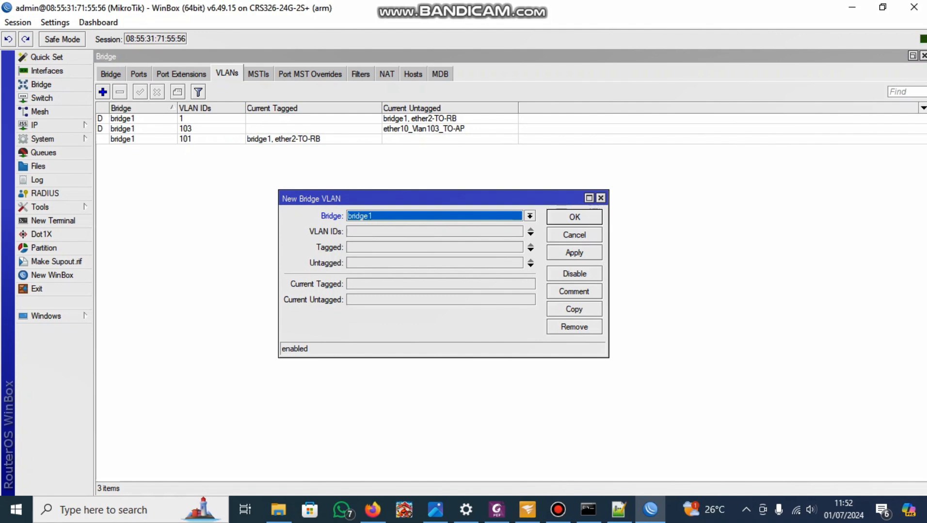
{"action": "left_click", "coordinate": [530, 234]}
{"action": "type", "text": "102"}
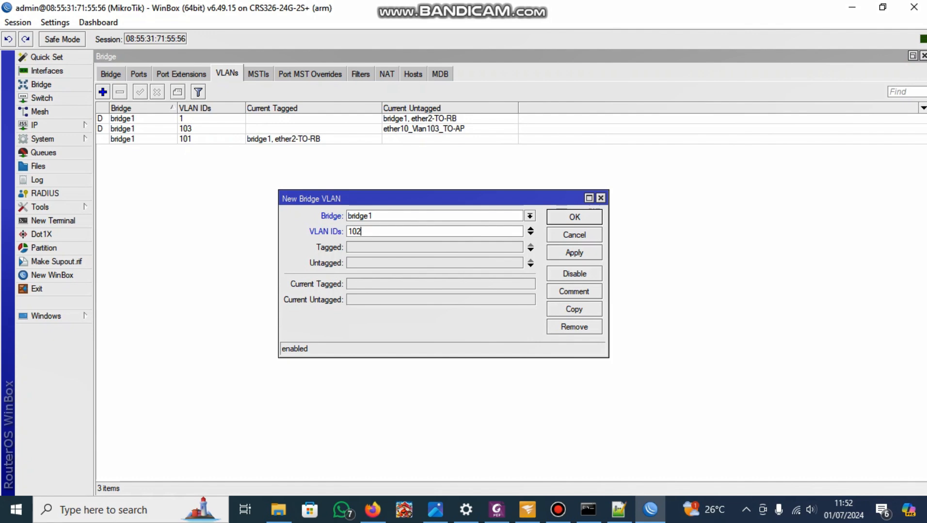
{"action": "left_click", "coordinate": [530, 250]}
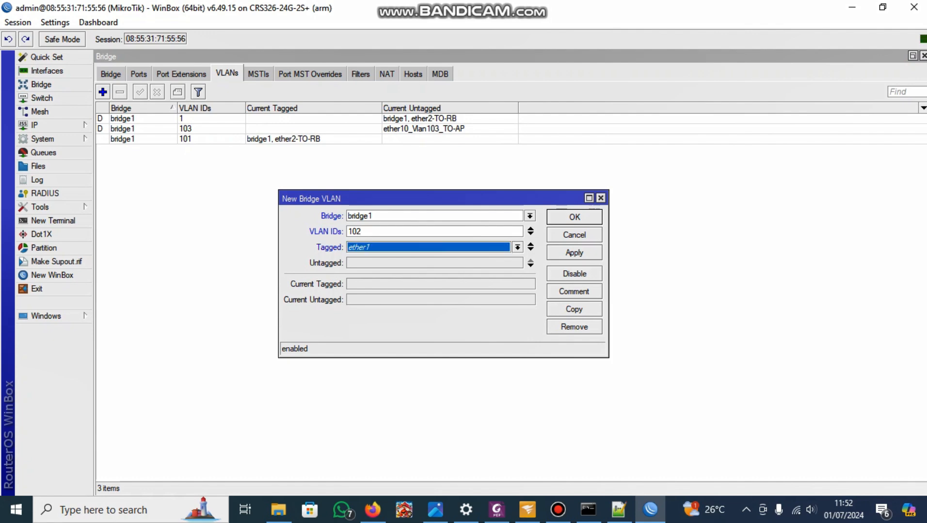
{"action": "left_click", "coordinate": [517, 247]}
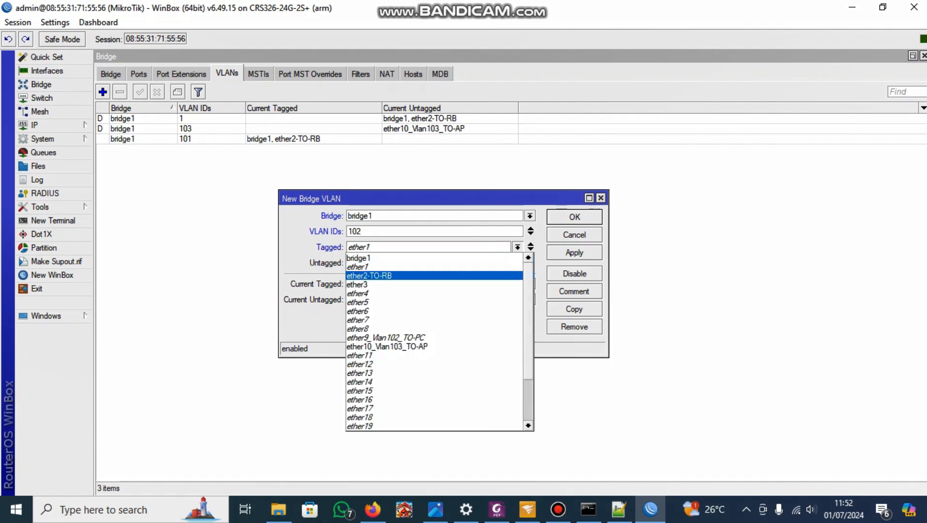
{"action": "left_click", "coordinate": [370, 276]}
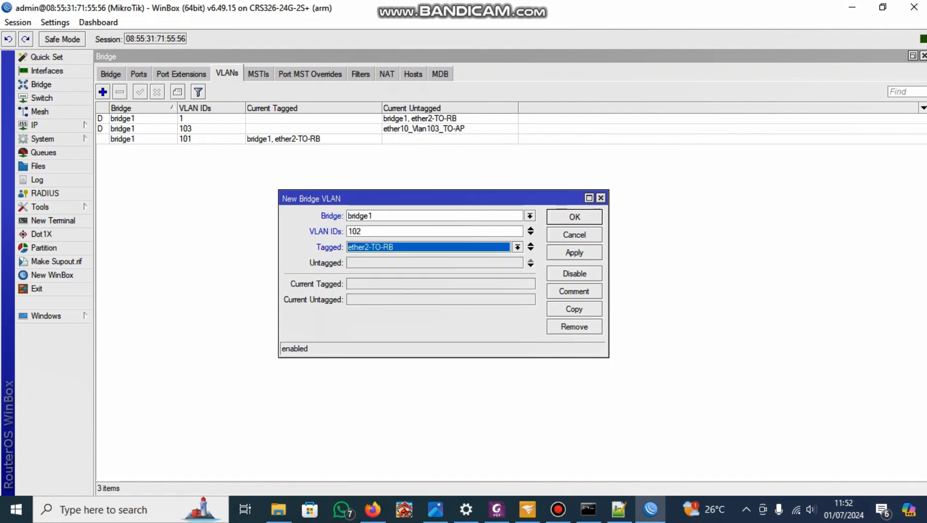
{"action": "left_click", "coordinate": [530, 265]}
{"action": "left_click", "coordinate": [517, 263]}
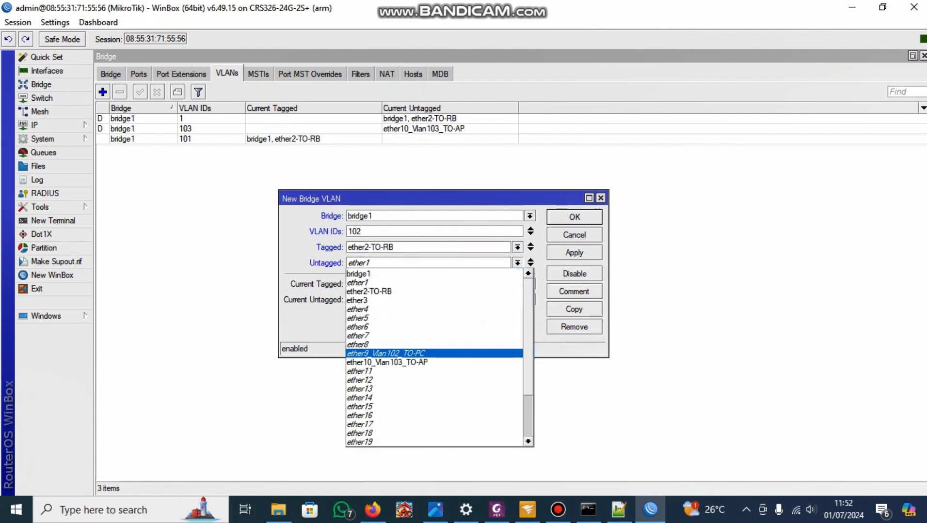
{"action": "left_click", "coordinate": [385, 354]}
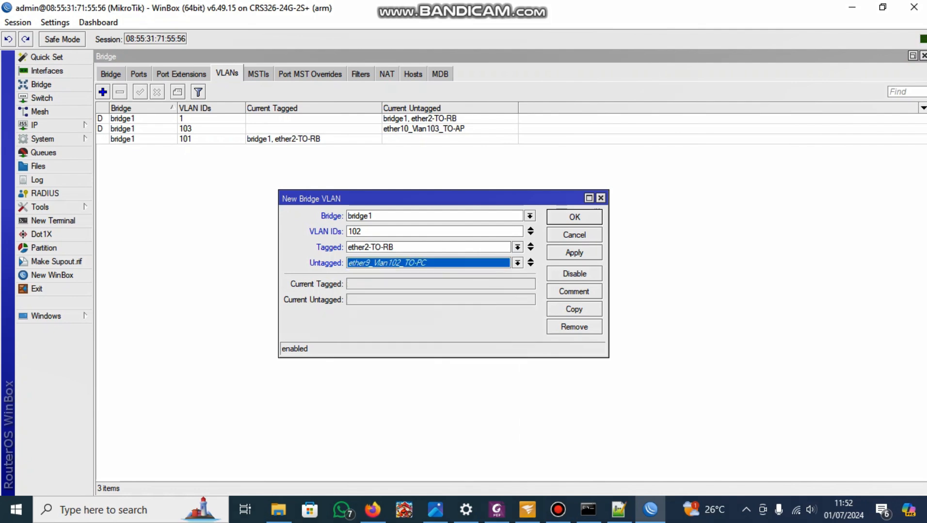
{"action": "left_click", "coordinate": [573, 253]}
{"action": "left_click", "coordinate": [574, 217]}
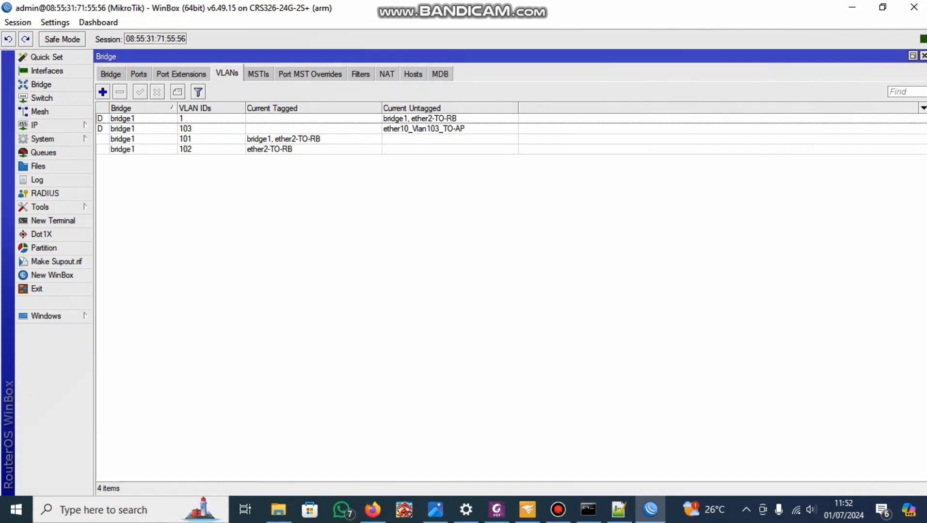
- Add a bridge VLAN entry on bridge1 for VLAN ID 103 with ether2-TO-RB tagged and ether10_Vlan103_TO-AP untagged
{"action": "left_click", "coordinate": [103, 93]}
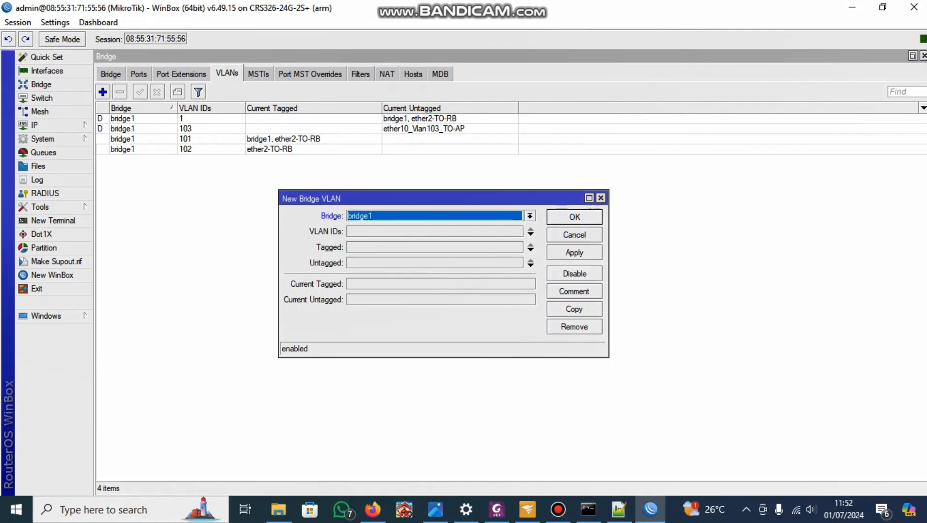
{"action": "left_click", "coordinate": [530, 216]}
{"action": "key", "text": "Return"}
{"action": "key", "text": "Tab"}
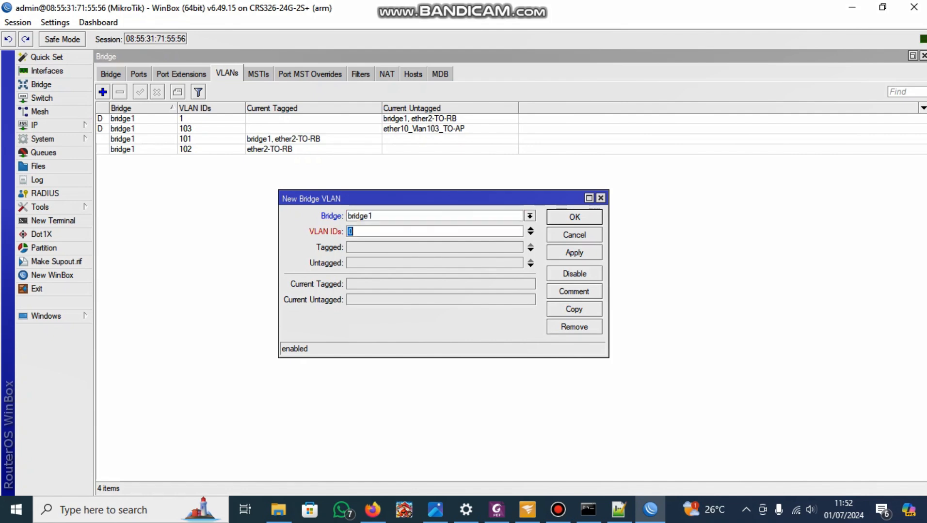
{"action": "type", "text": "103"}
{"action": "left_click", "coordinate": [530, 249]}
{"action": "left_click", "coordinate": [518, 248]}
{"action": "left_click", "coordinate": [398, 276]}
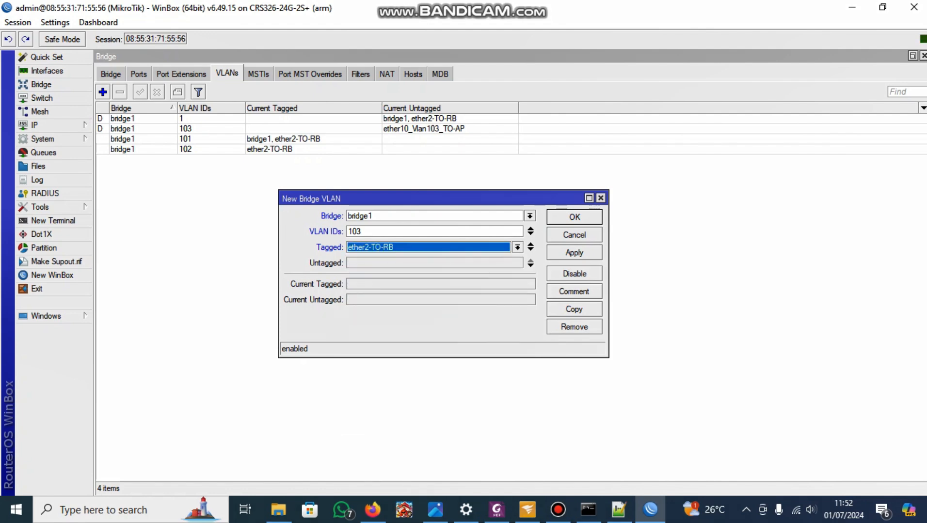
{"action": "left_click", "coordinate": [530, 265]}
{"action": "left_click", "coordinate": [518, 264]}
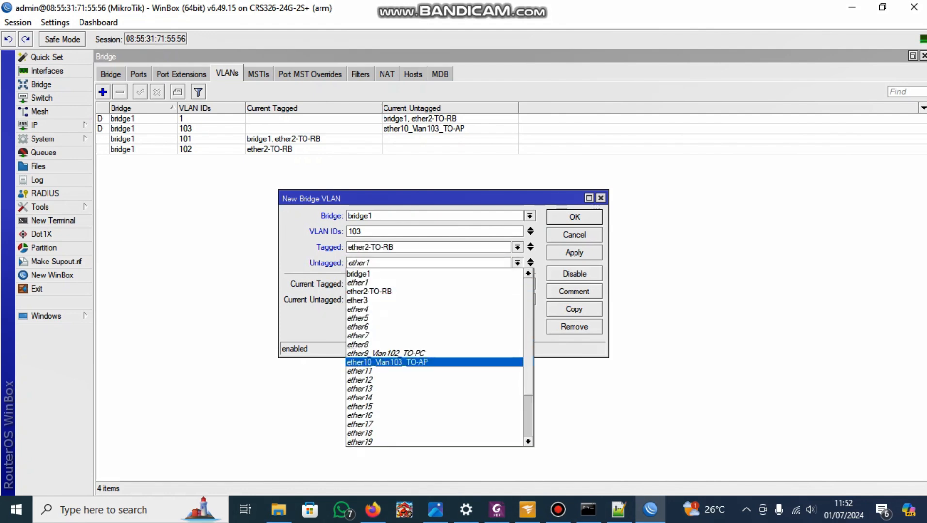
{"action": "left_click", "coordinate": [403, 363]}
{"action": "left_click", "coordinate": [573, 253]}
{"action": "left_click", "coordinate": [574, 217]}
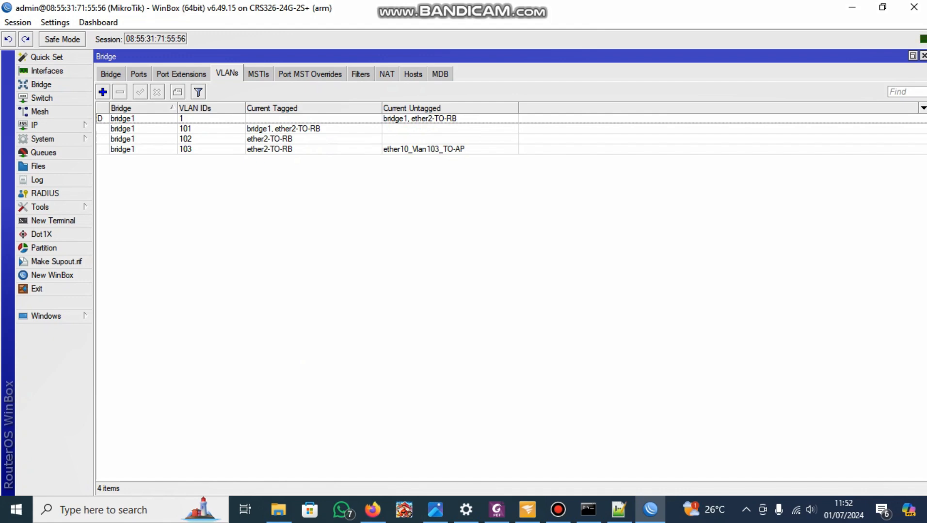
- Close the bridge settings and create a VLAN interface named Vlan101 with VLAN ID 101 on bridge1
{"action": "left_click", "coordinate": [111, 74]}
{"action": "left_click", "coordinate": [923, 56]}
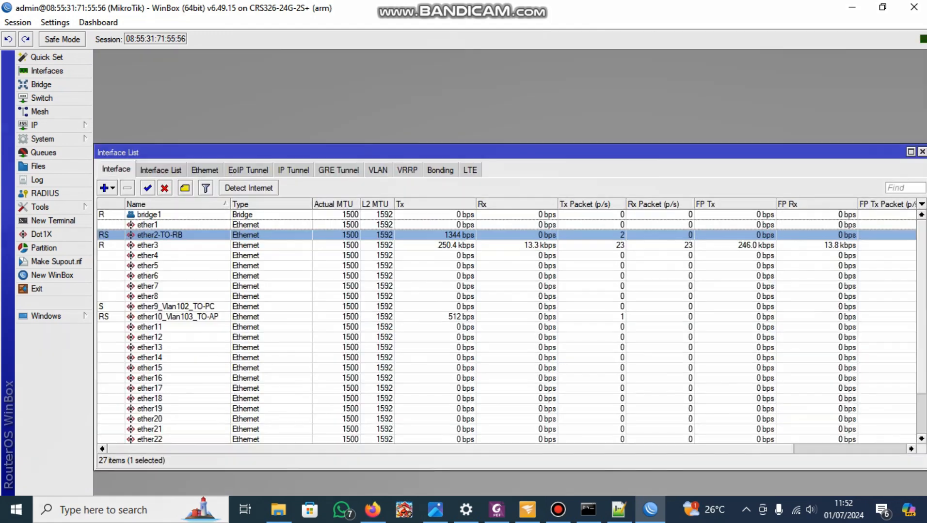
{"action": "left_click", "coordinate": [149, 215]}
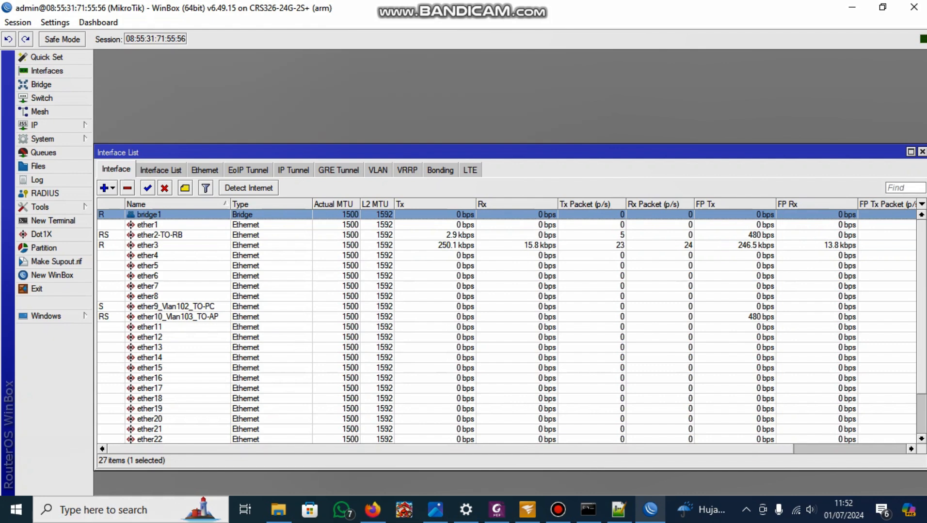
{"action": "left_click", "coordinate": [106, 188]}
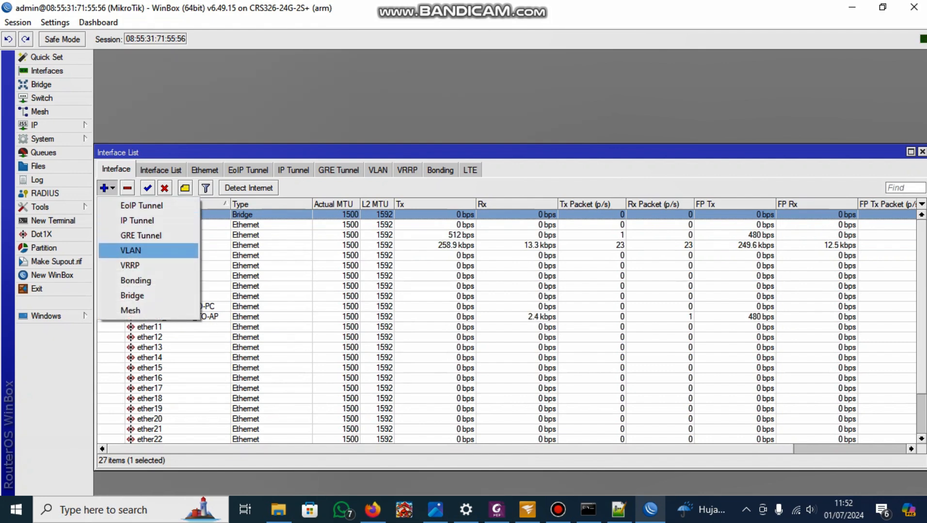
{"action": "left_click", "coordinate": [146, 251]}
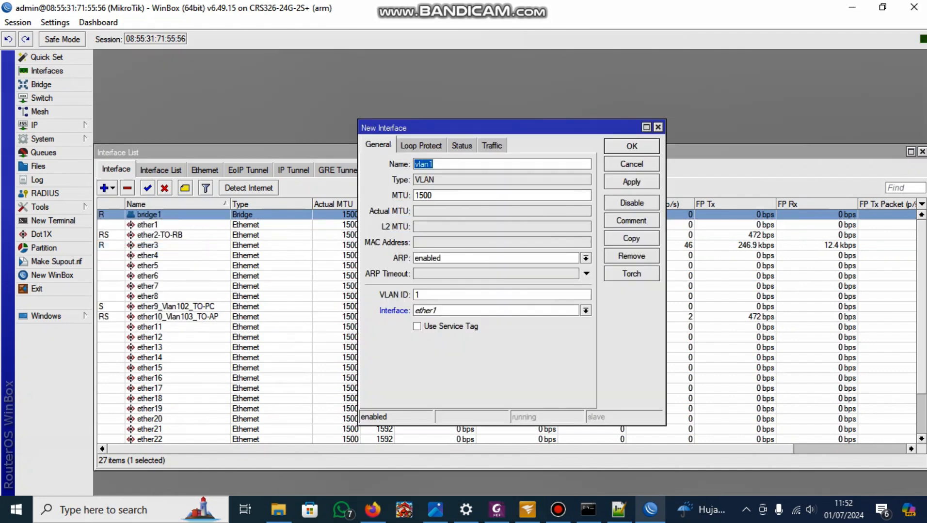
{"action": "type", "text": "Vlan101"}
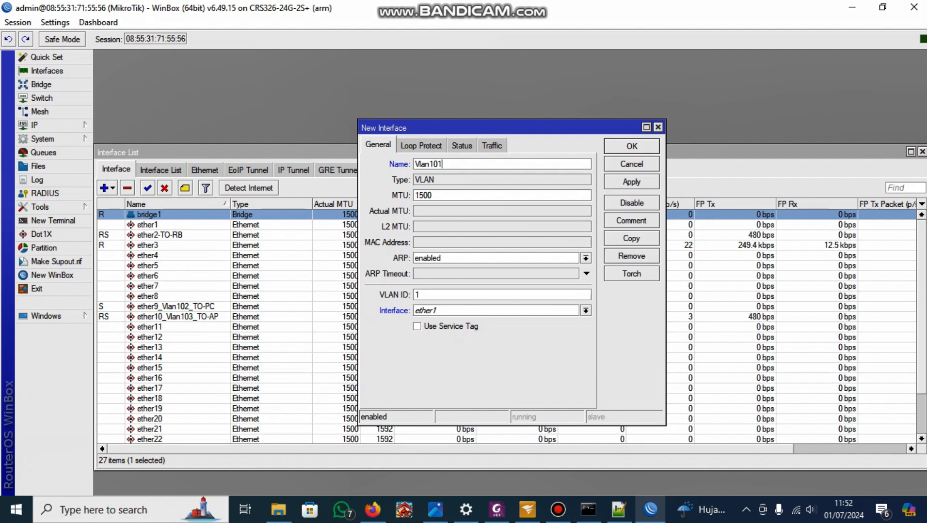
{"action": "left_click", "coordinate": [420, 295]}
{"action": "type", "text": "01"}
{"action": "left_click", "coordinate": [585, 311]}
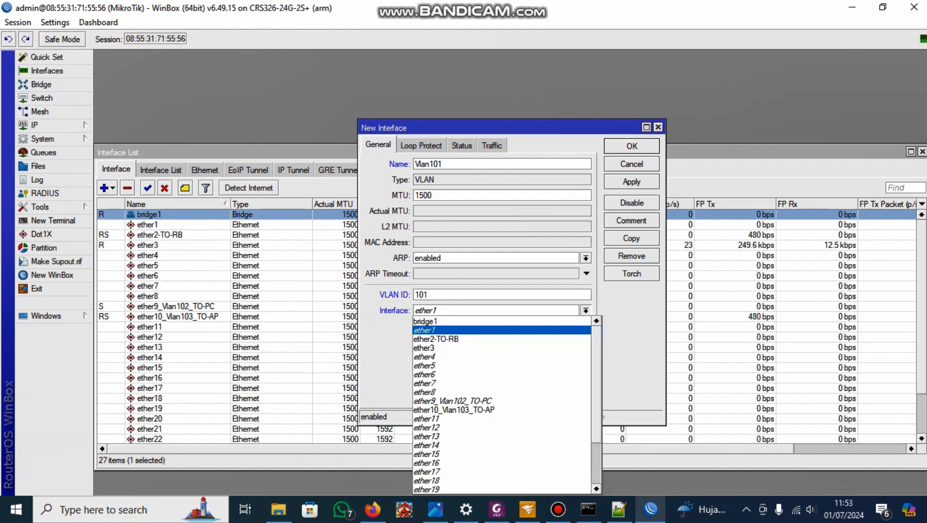
{"action": "key", "text": "Up"}
{"action": "key", "text": "Return"}
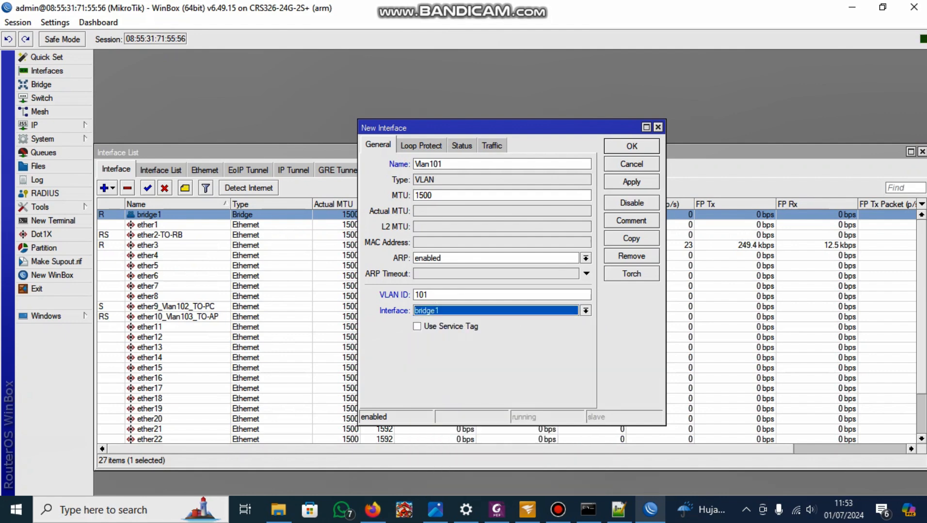
{"action": "left_click", "coordinate": [631, 182]}
{"action": "left_click", "coordinate": [631, 146]}
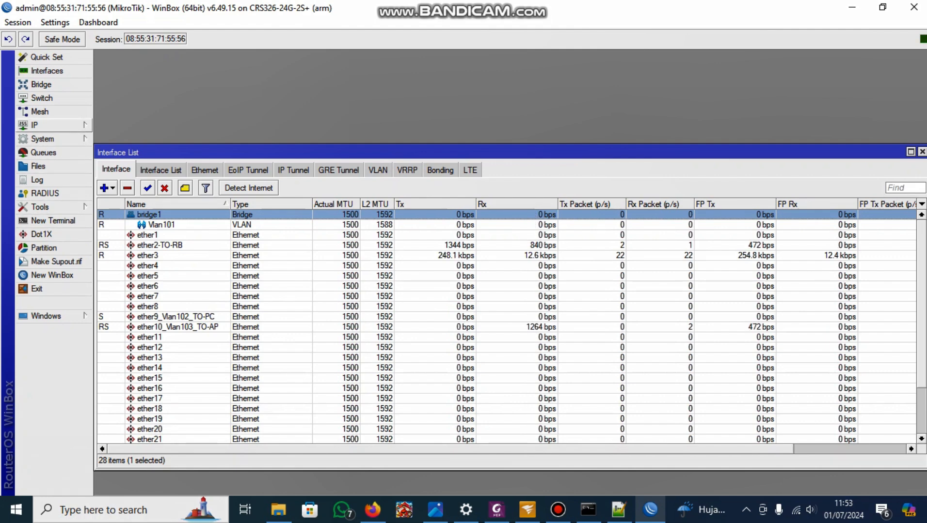
- Remove the invalid DHCP client entry whose interface is unknown
{"action": "left_click", "coordinate": [49, 125]}
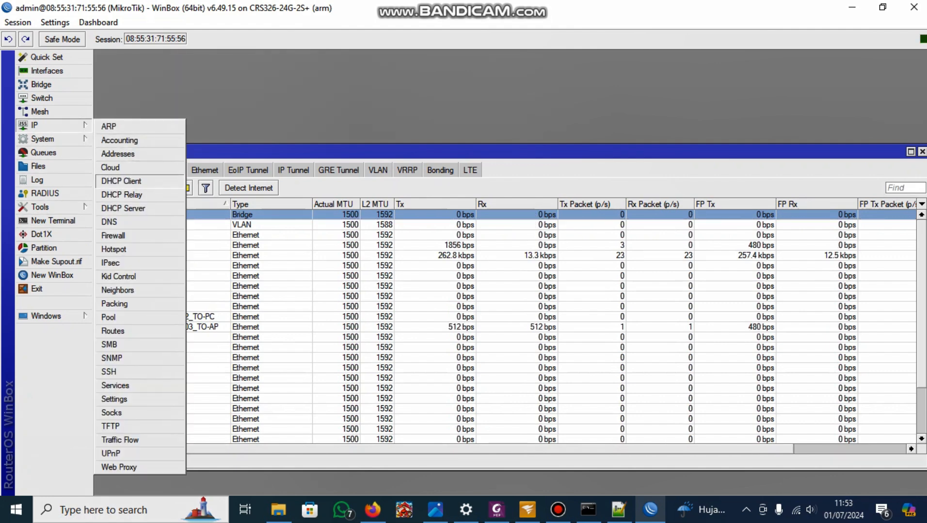
{"action": "left_click", "coordinate": [121, 181]}
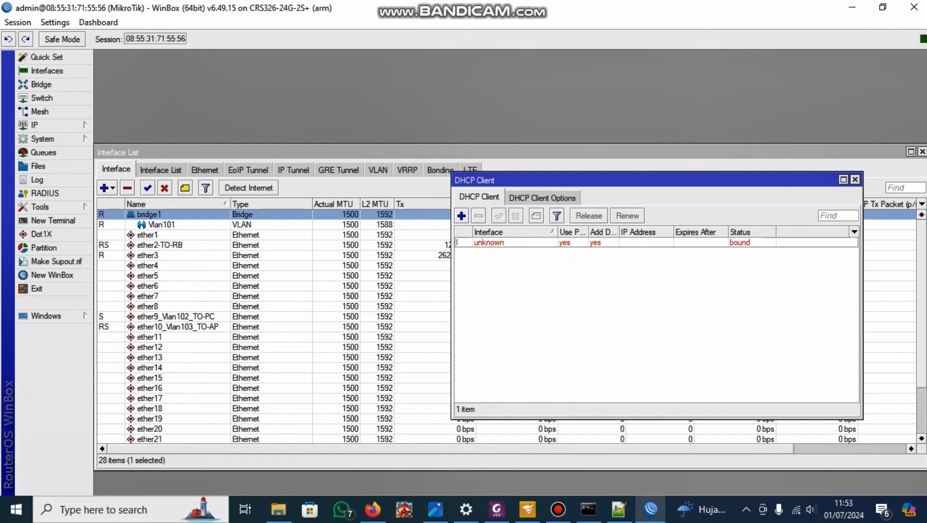
{"action": "left_click", "coordinate": [489, 243]}
{"action": "left_click", "coordinate": [478, 215]}
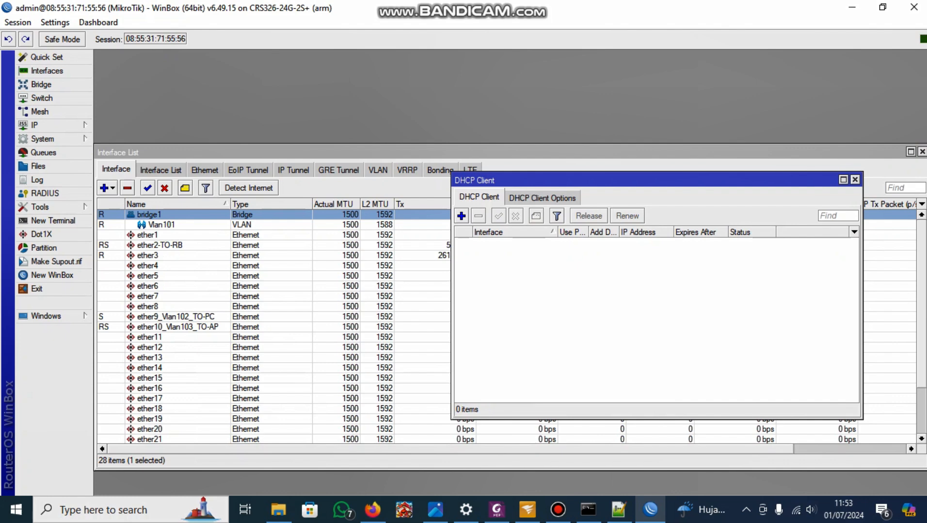
- Add a DHCP client on the Vlan101 interface with default options, and widen the IP address column to read its address in full
{"action": "left_click", "coordinate": [461, 216]}
{"action": "left_click", "coordinate": [435, 510]}
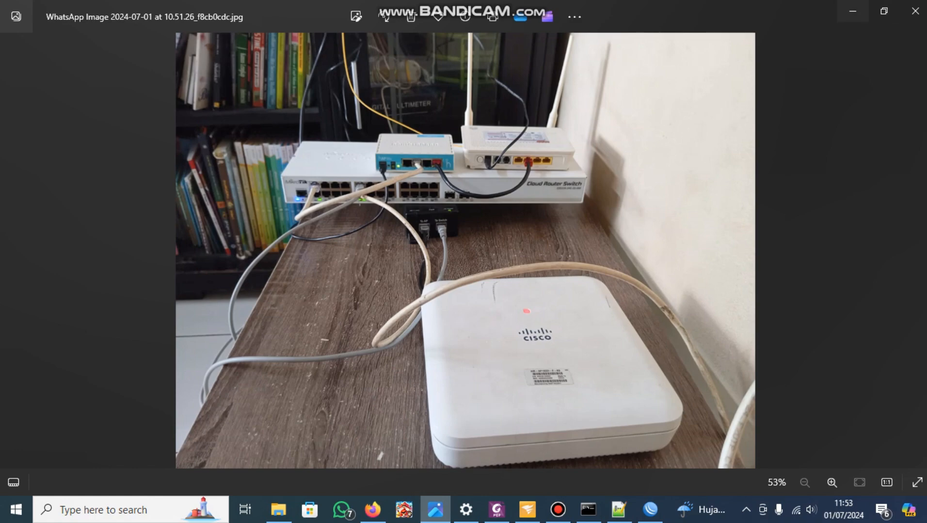
{"action": "left_click", "coordinate": [853, 11]}
{"action": "left_click", "coordinate": [562, 210]}
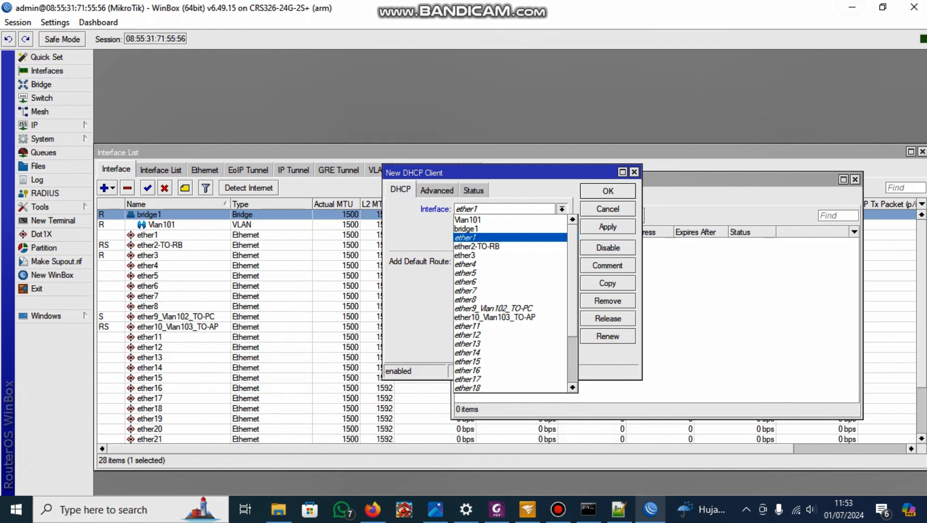
{"action": "key", "text": "Return"}
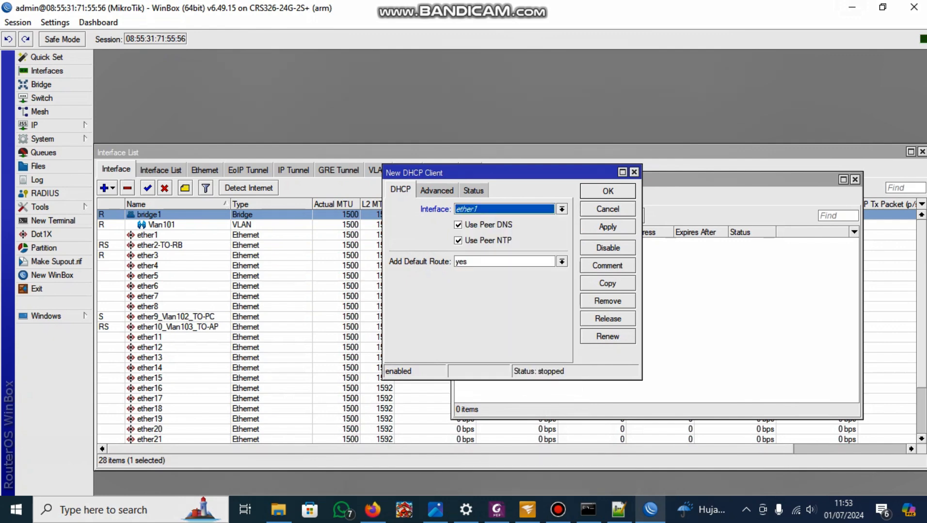
{"action": "left_click", "coordinate": [561, 209]}
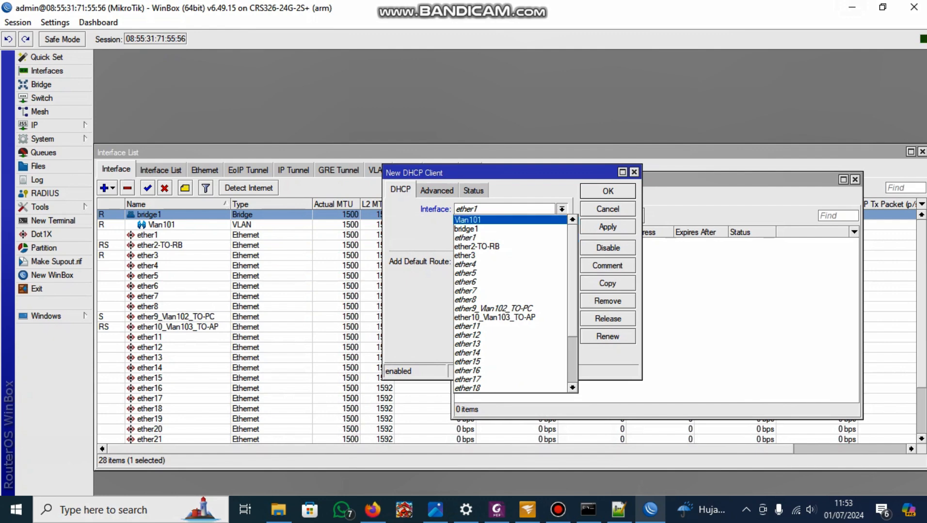
{"action": "left_click", "coordinate": [468, 220]}
{"action": "left_click", "coordinate": [607, 227]}
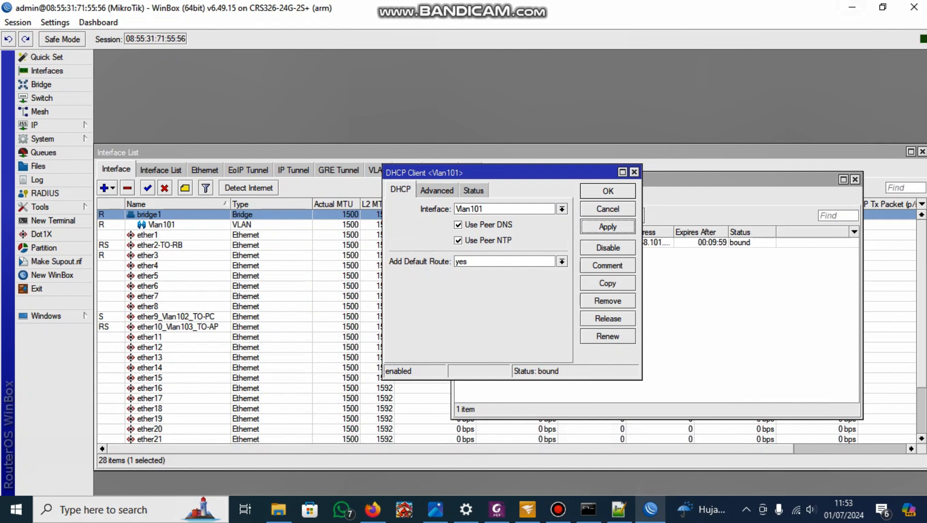
{"action": "left_click", "coordinate": [607, 192]}
{"action": "left_click_drag", "start_coordinate": [674, 233], "coordinate": [711, 232]}
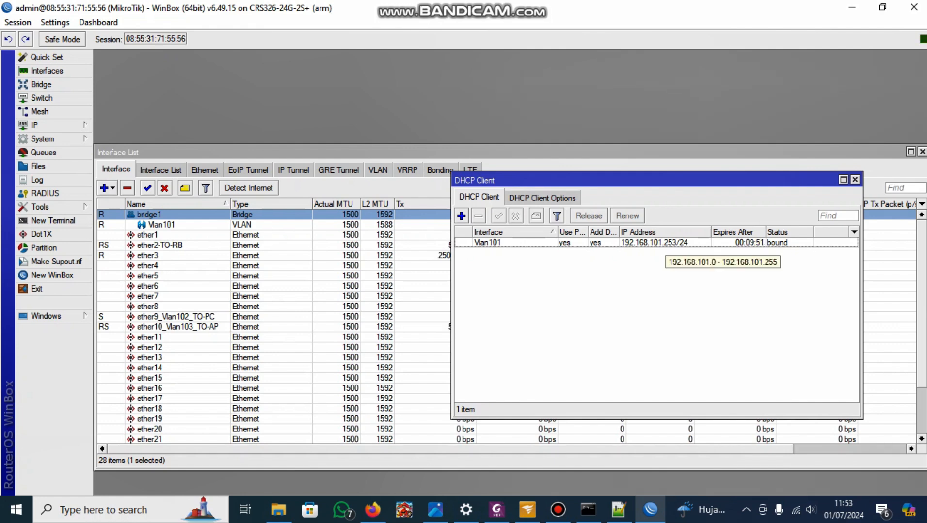
{"action": "left_click", "coordinate": [665, 244]}
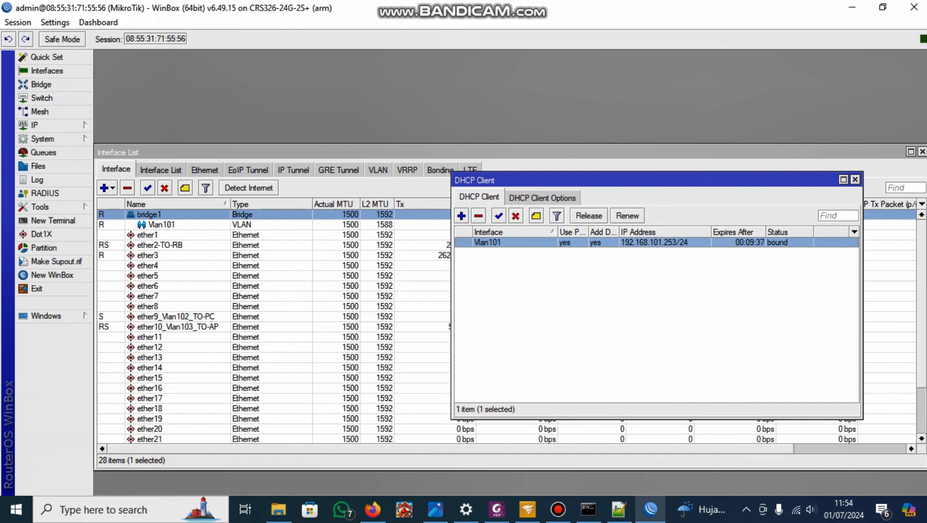
- Check the ether9_Vlan102_TO-PC interface against the hardware photo, and switch to the network topology diagram in Foxit PDF Editor
{"action": "left_click", "coordinate": [176, 317]}
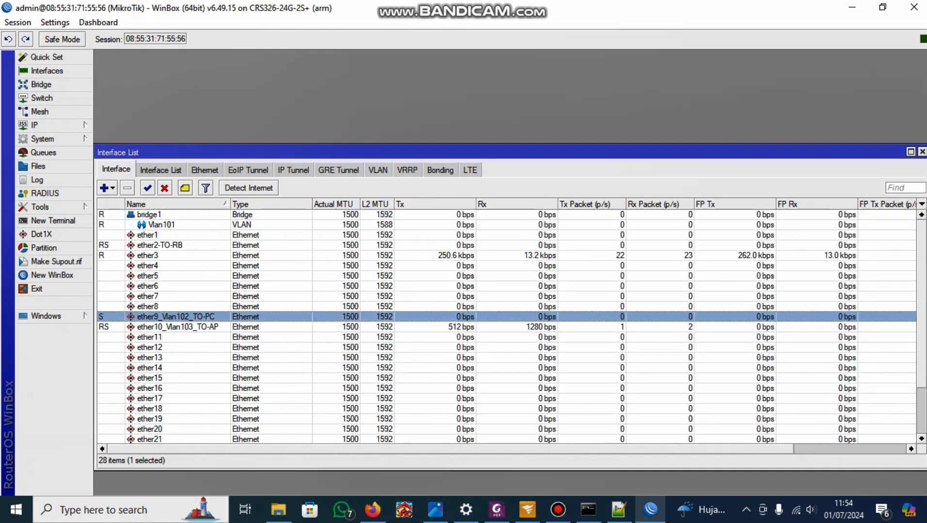
{"action": "left_click", "coordinate": [436, 510]}
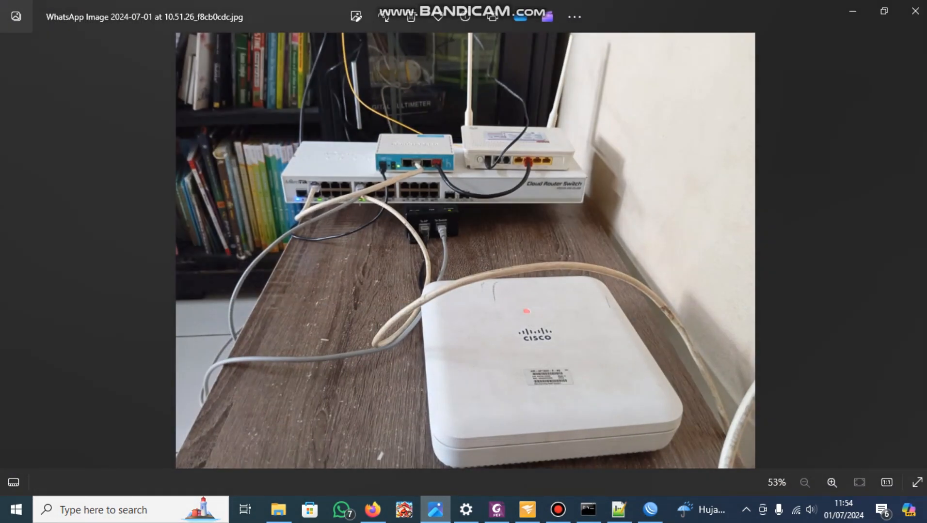
{"action": "left_click", "coordinate": [435, 510]}
{"action": "left_click", "coordinate": [435, 509]}
{"action": "left_click", "coordinate": [496, 509]}
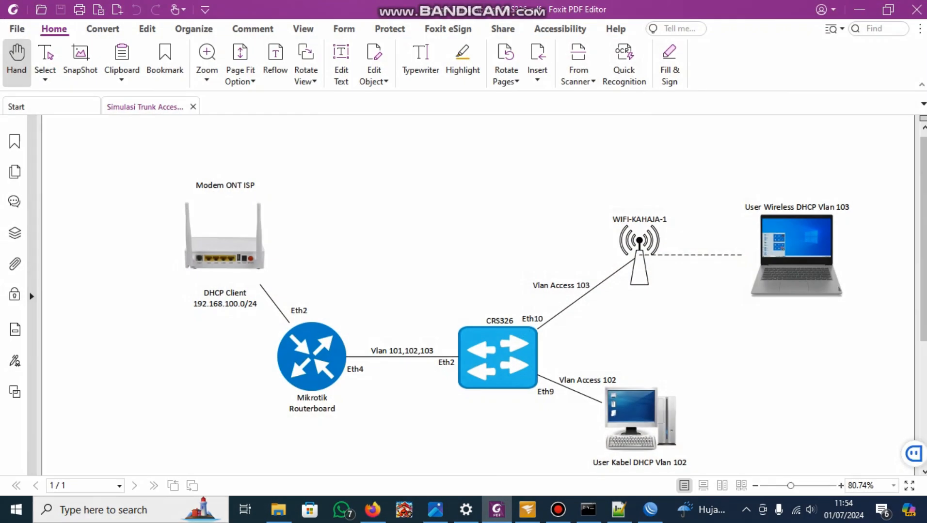